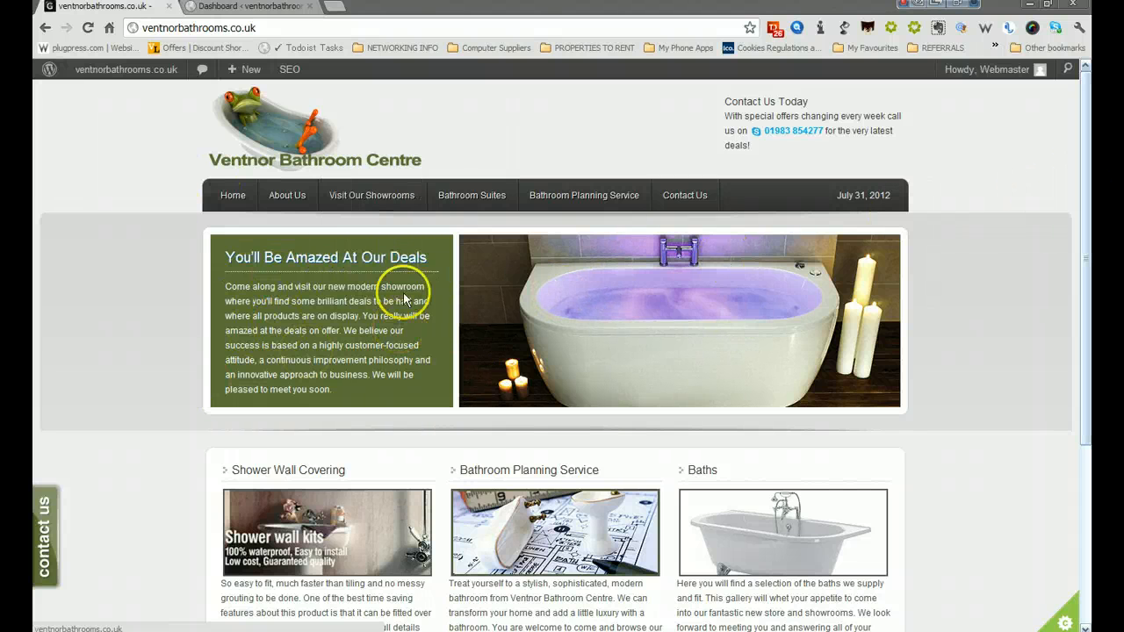
Look over the live homepage sections and open the Widgets page in the site's admin area.
scroll(1083, 155, "down", 3)
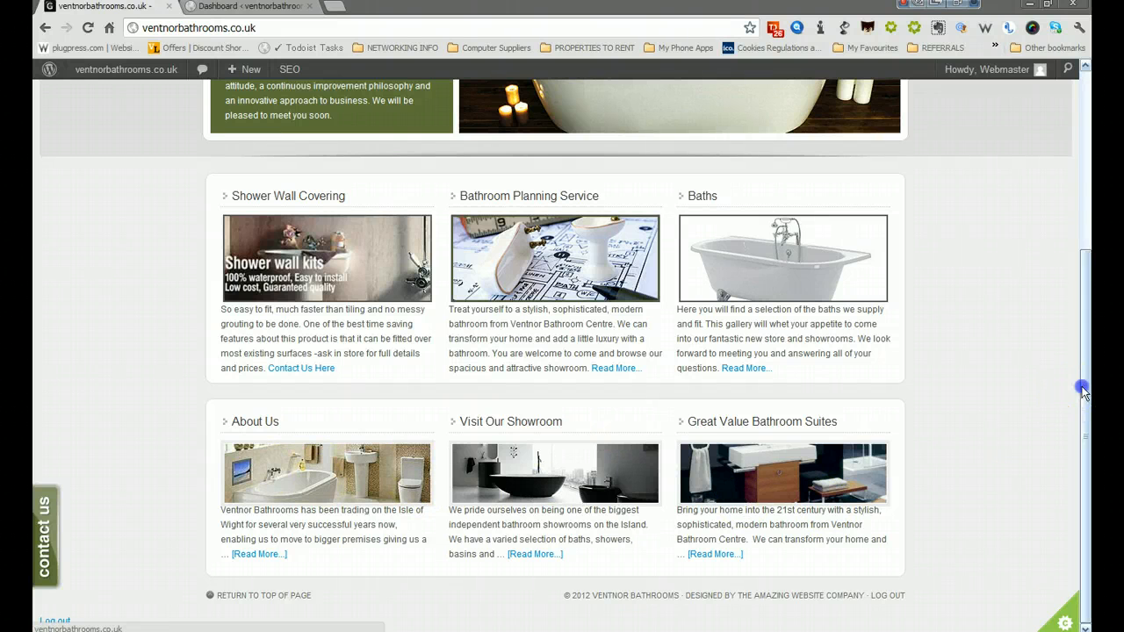
scroll(1080, 391, "up", 3)
left_click(241, 8)
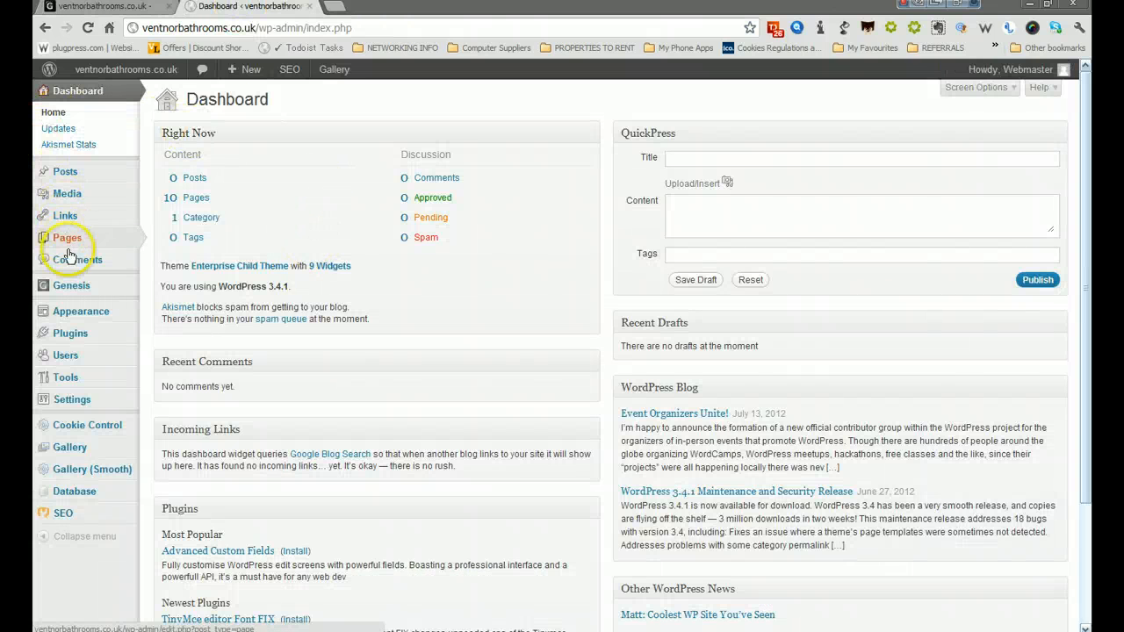
mouse_move(78, 309)
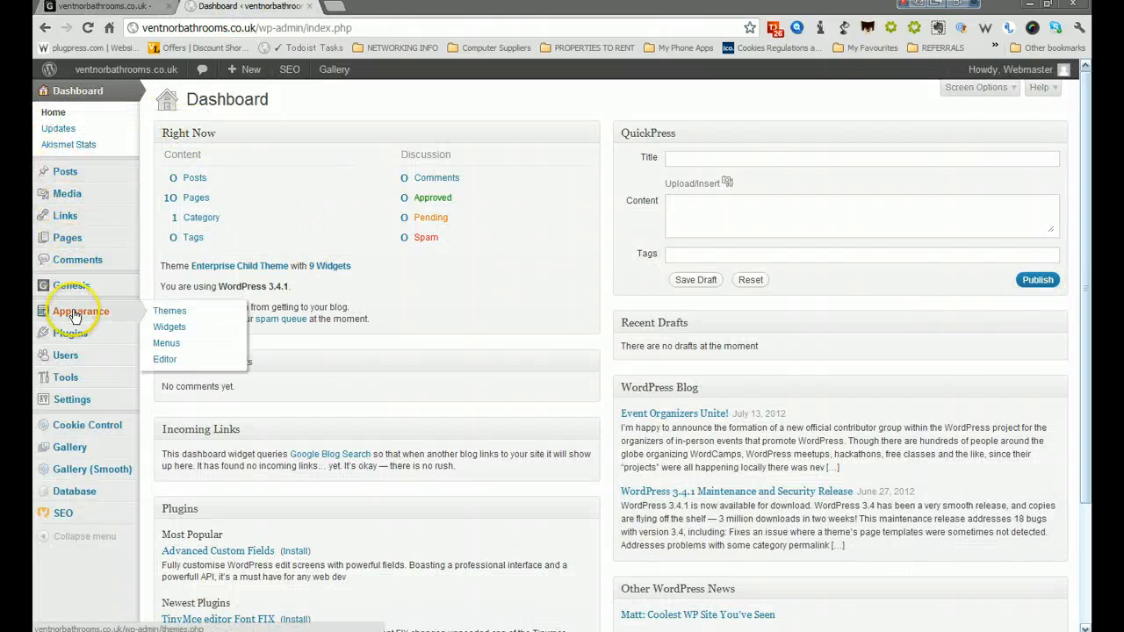
left_click(171, 328)
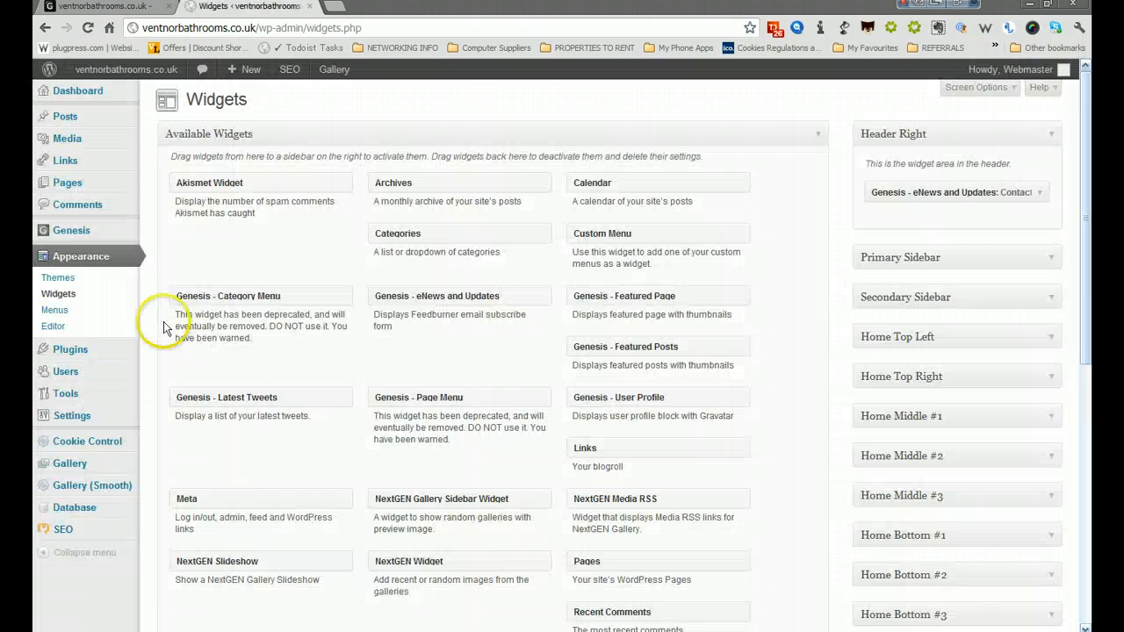
Expand the Home Top Left widget area and open its "You'll Be Amazed At Our Deals" text widget.
mouse_move(70, 116)
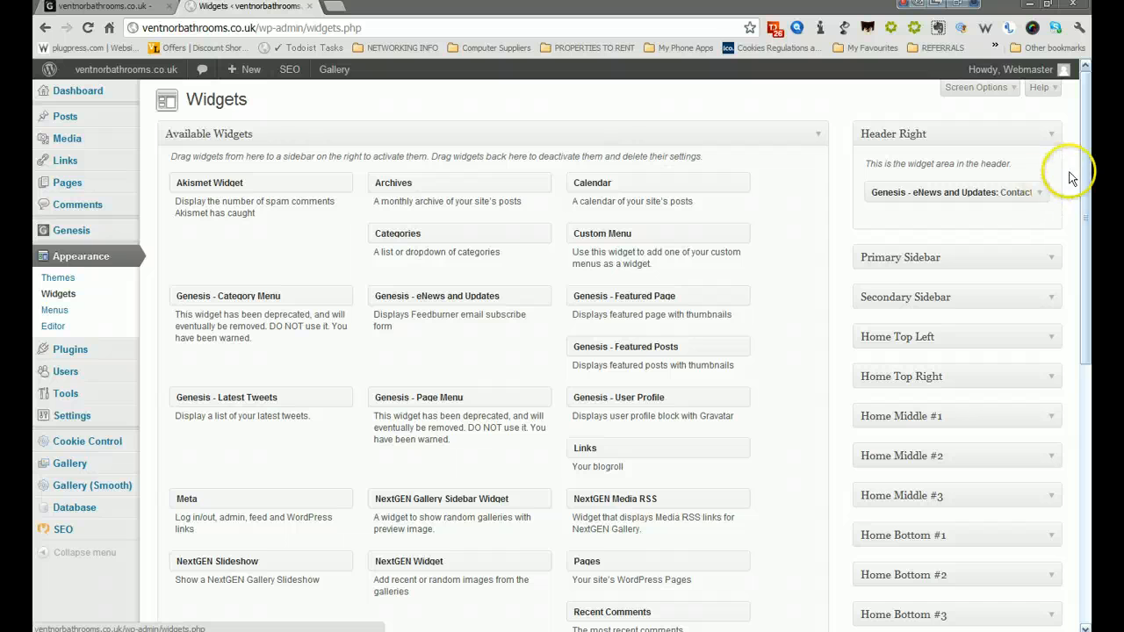
left_click_drag(1087, 169, 1091, 226)
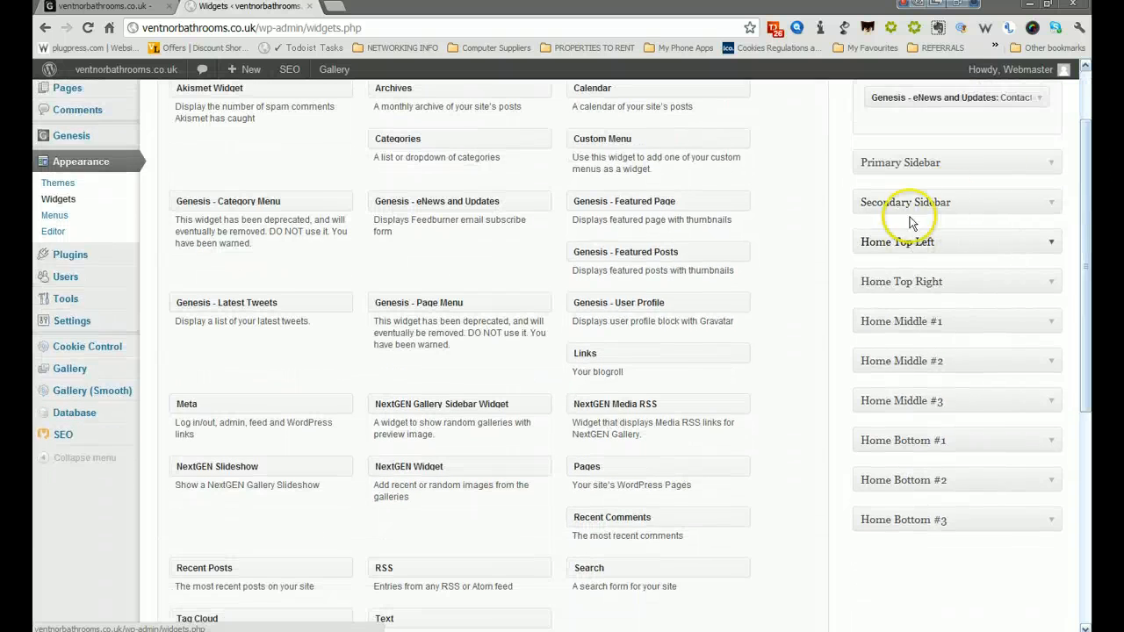
left_click(1051, 242)
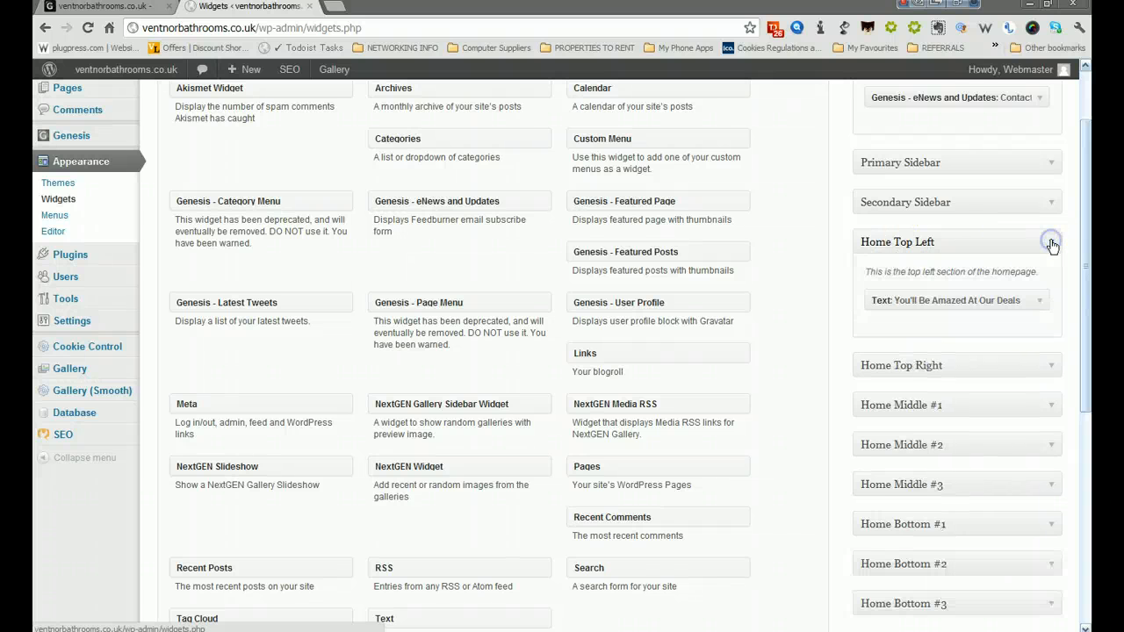
left_click(1038, 302)
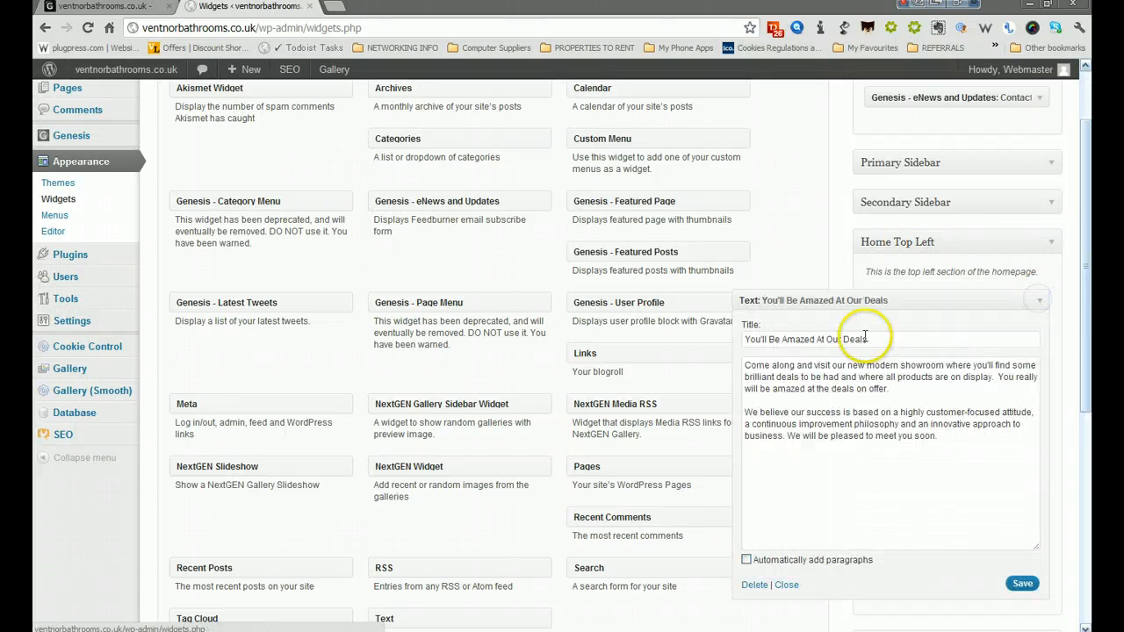
Compare the "You'll Be Amazed At Our Deals" widget text with the green box on the live homepage and close the widget.
left_click(83, 12)
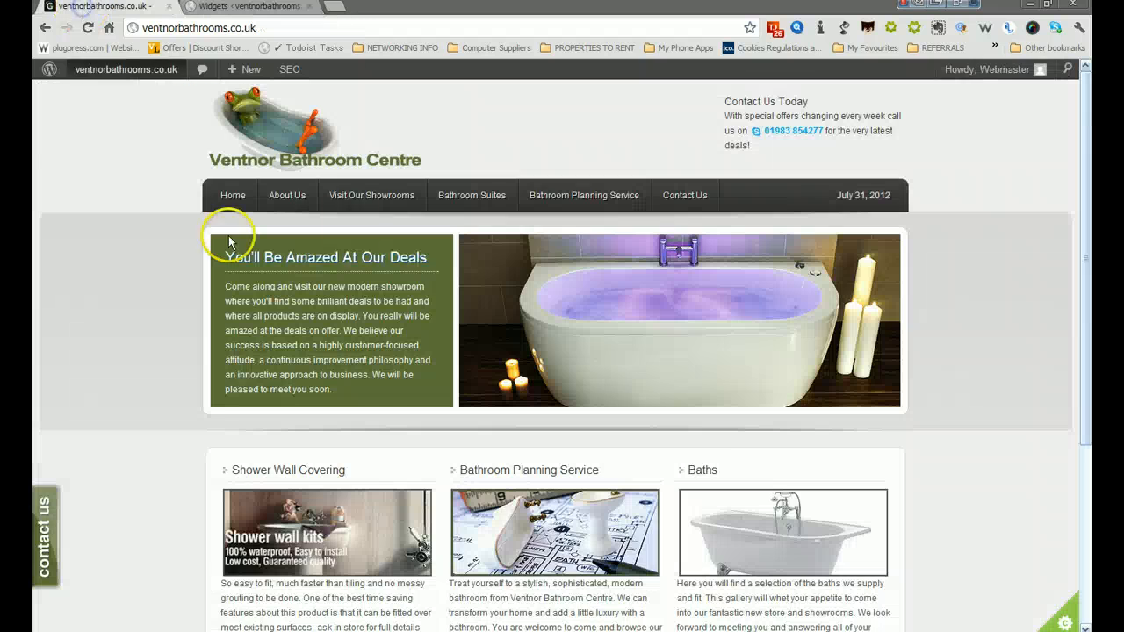
left_click(222, 13)
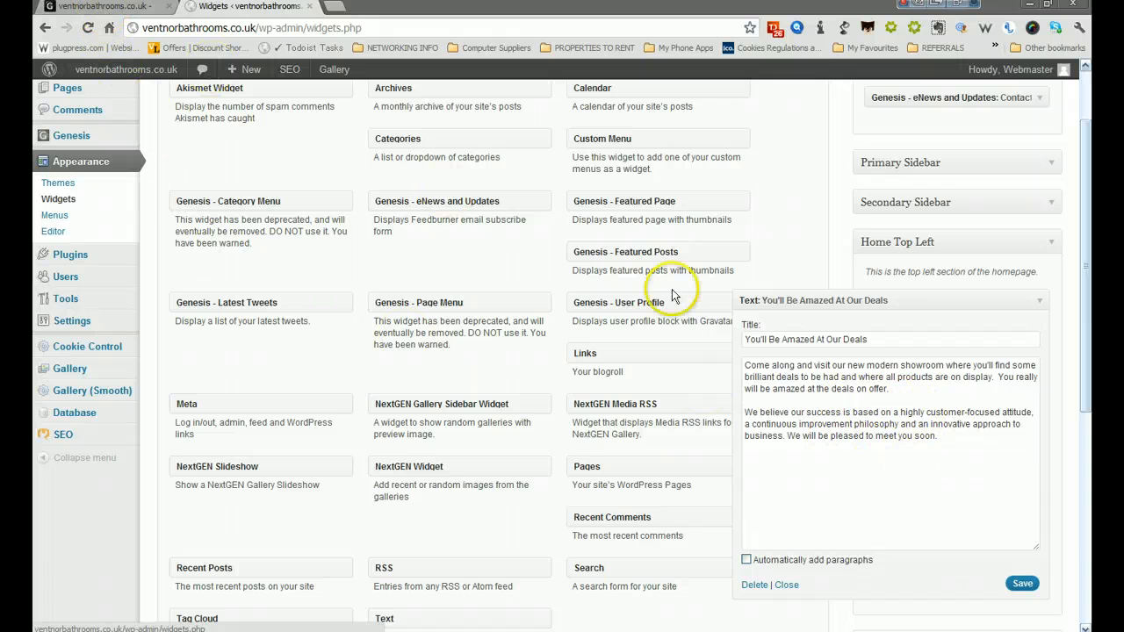
left_click(120, 9)
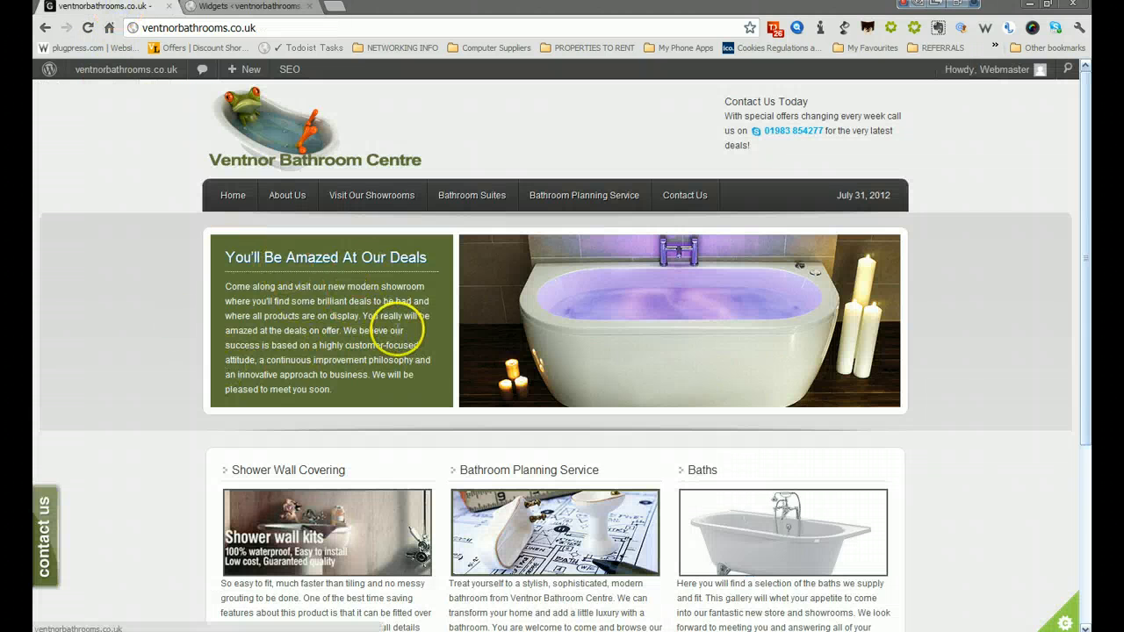
left_click(252, 9)
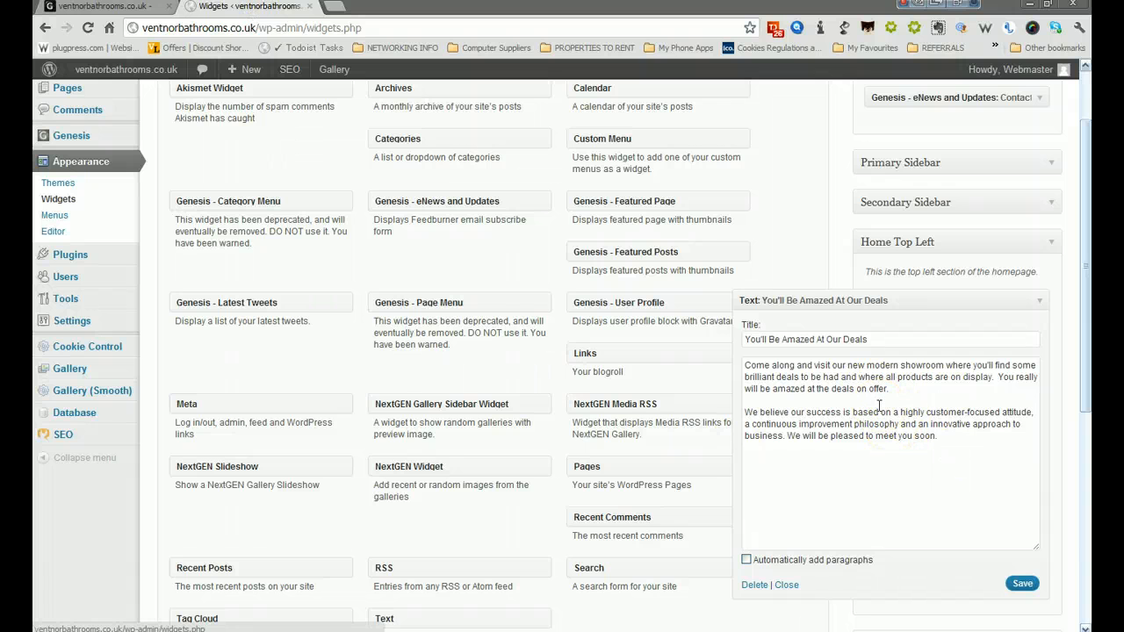
left_click(786, 584)
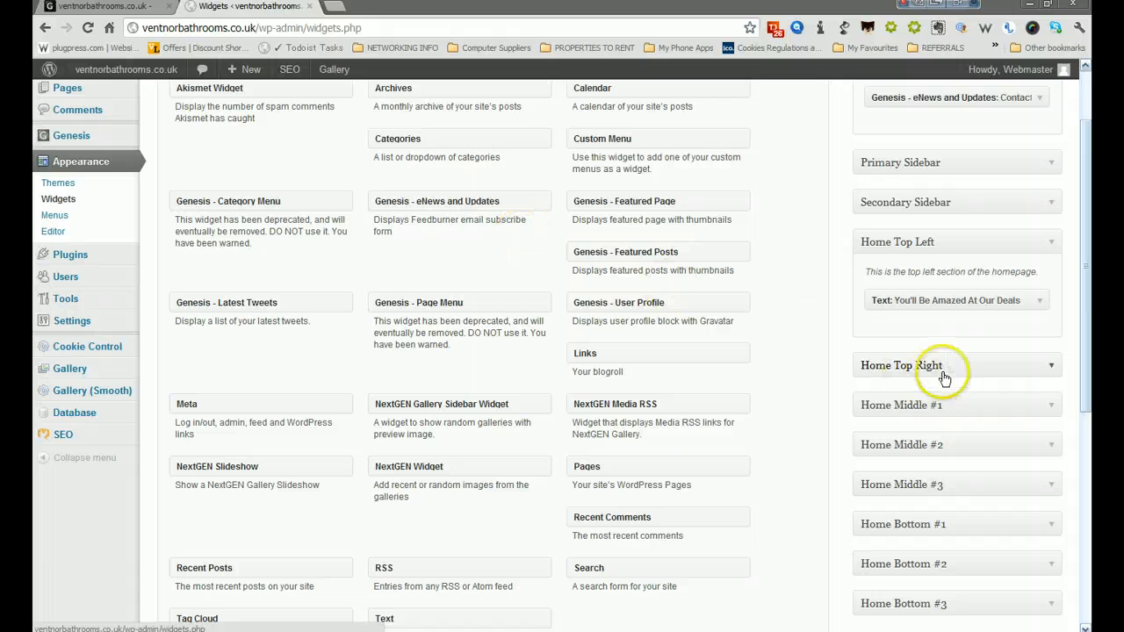
Inspect the Home Top Right widget area against the large bath picture on the live homepage and collapse the area.
left_click(1056, 376)
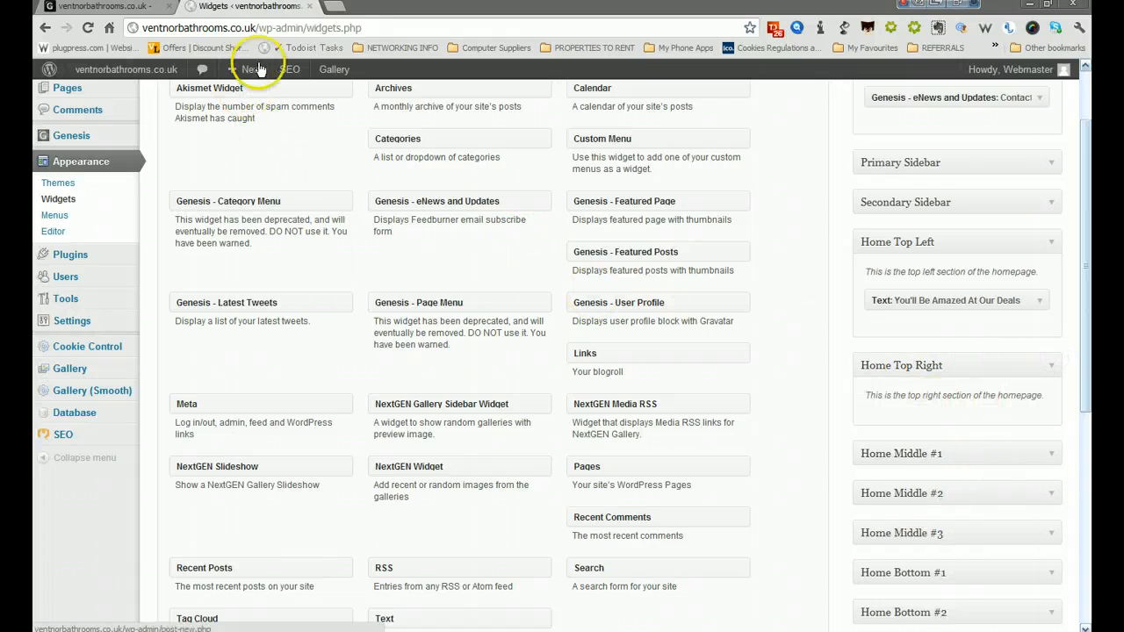
left_click(138, 9)
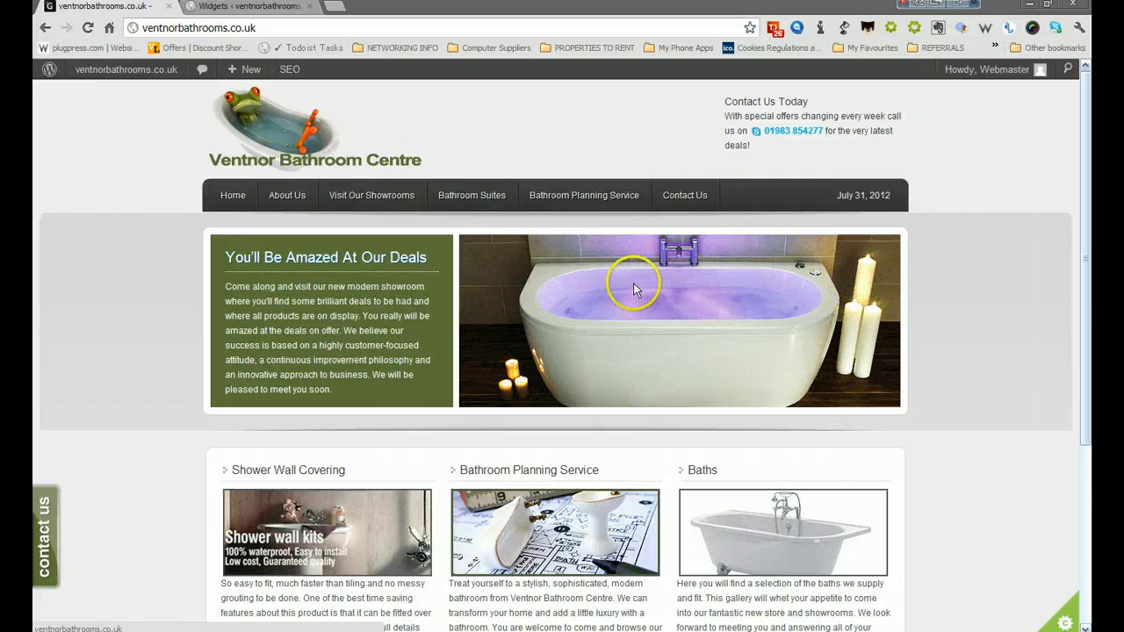
scroll(637, 291, "down", 1)
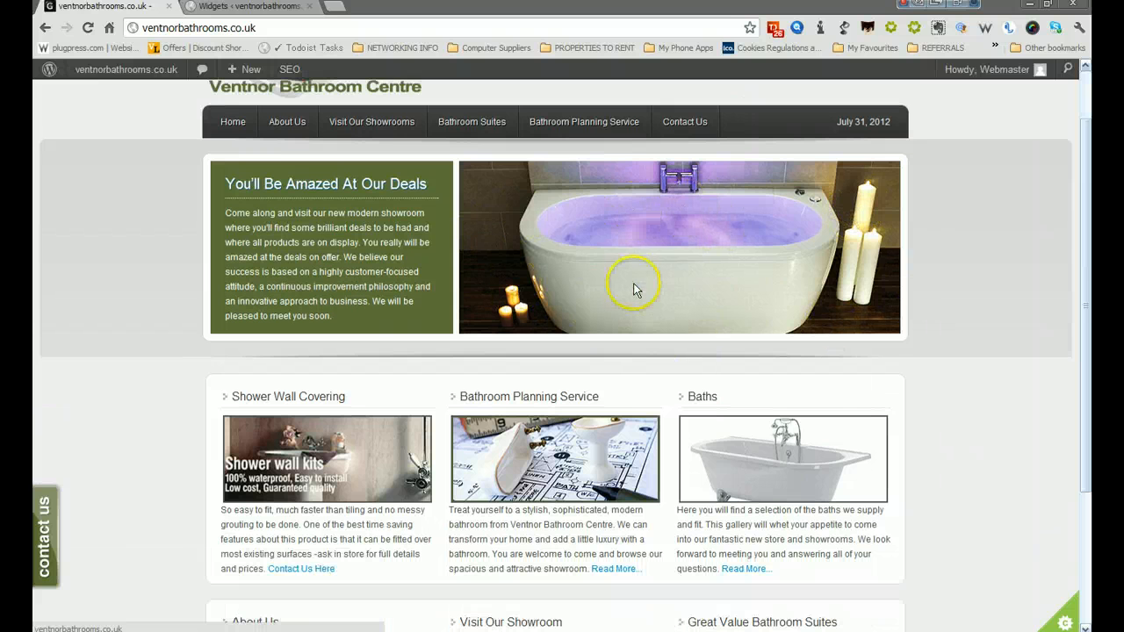
left_click(235, 9)
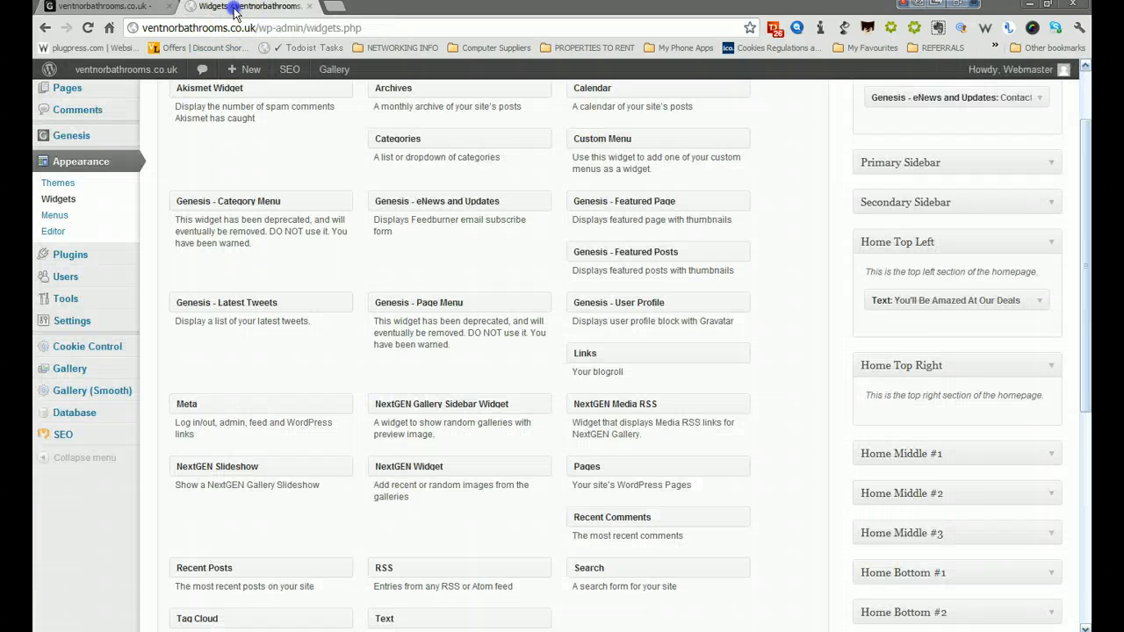
left_click(1050, 364)
Recheck the "You'll Be Amazed At Our Deals" text widget, closing it and the Home Top Left area.
left_click(1037, 304)
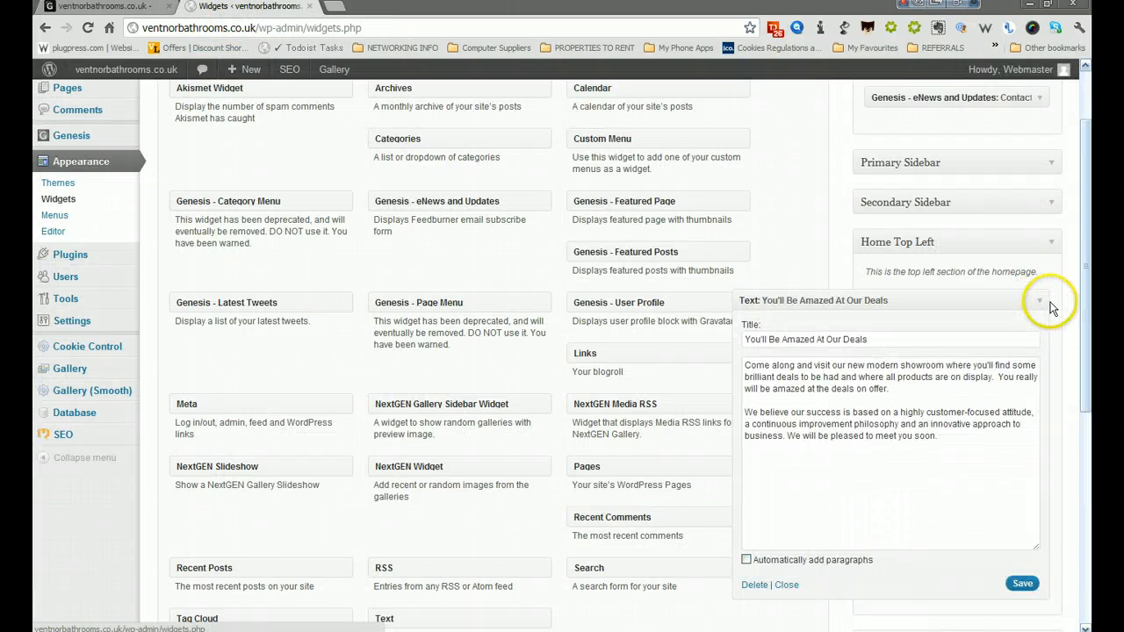
left_click(1043, 302)
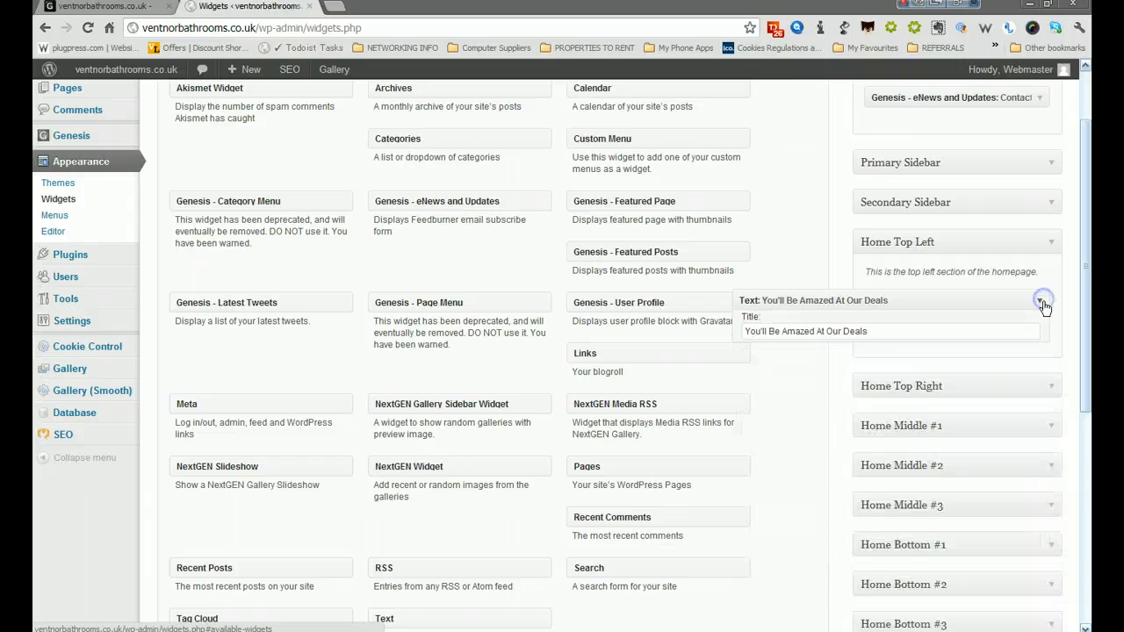
left_click(1048, 242)
scroll(1067, 318, "down", 1)
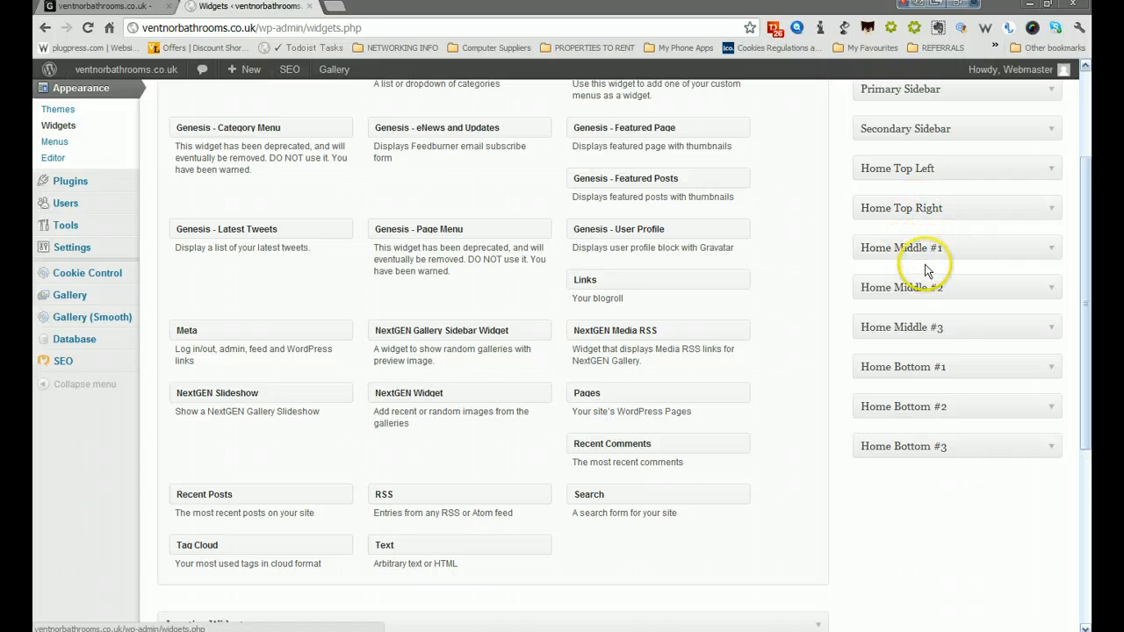
View the middle row of sections on the live homepage and review the Home Top Left text widget's plain text for comparison.
left_click(121, 9)
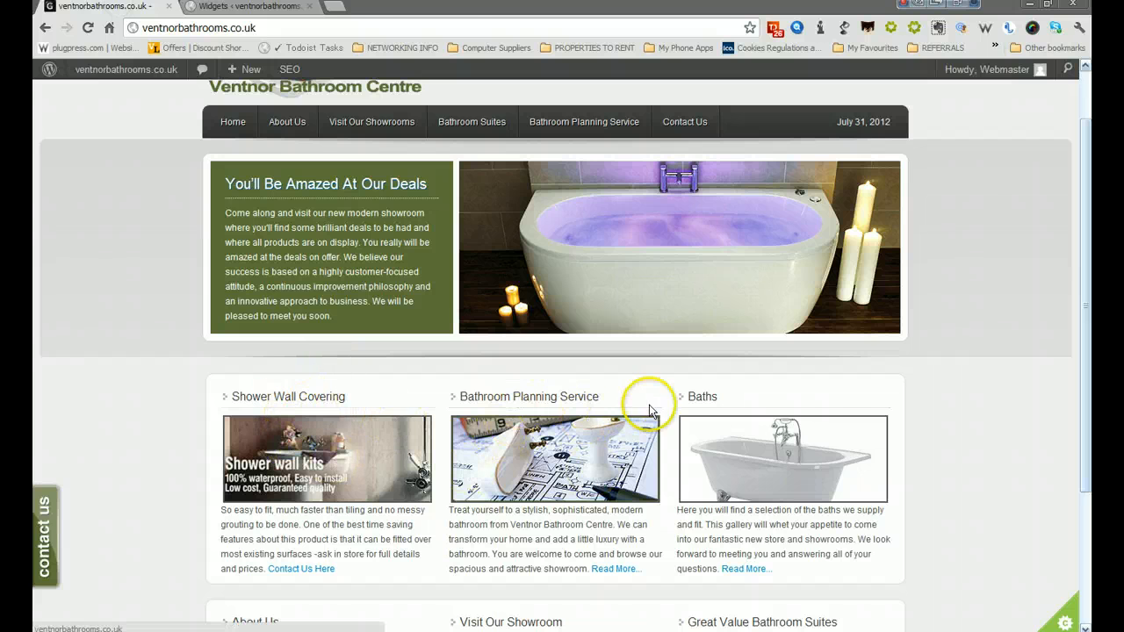
left_click(283, 9)
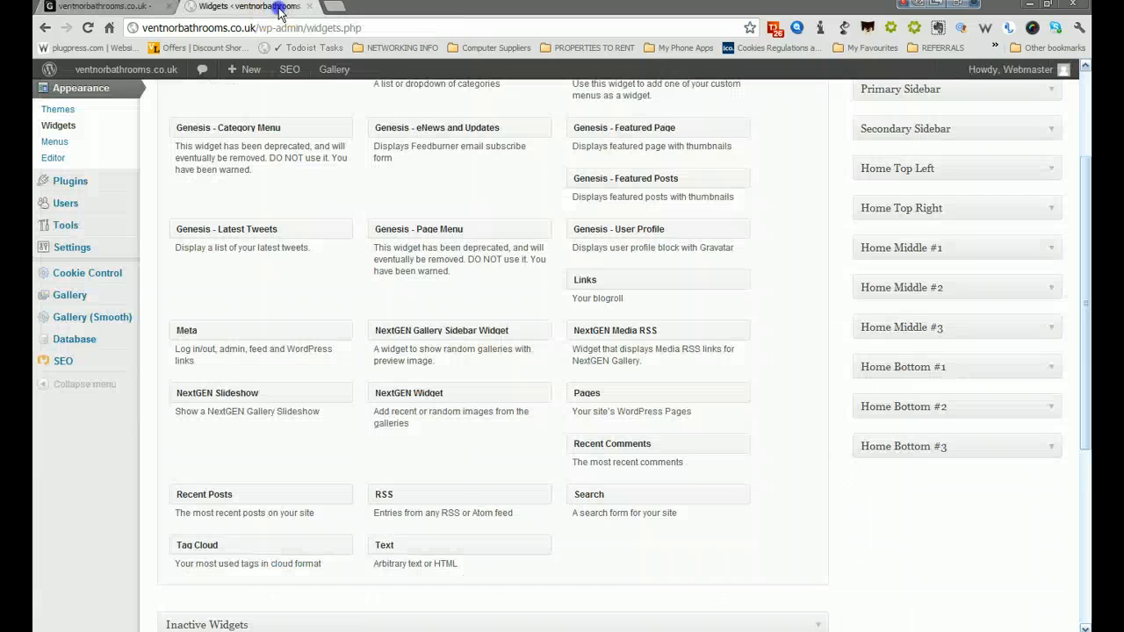
left_click(1053, 168)
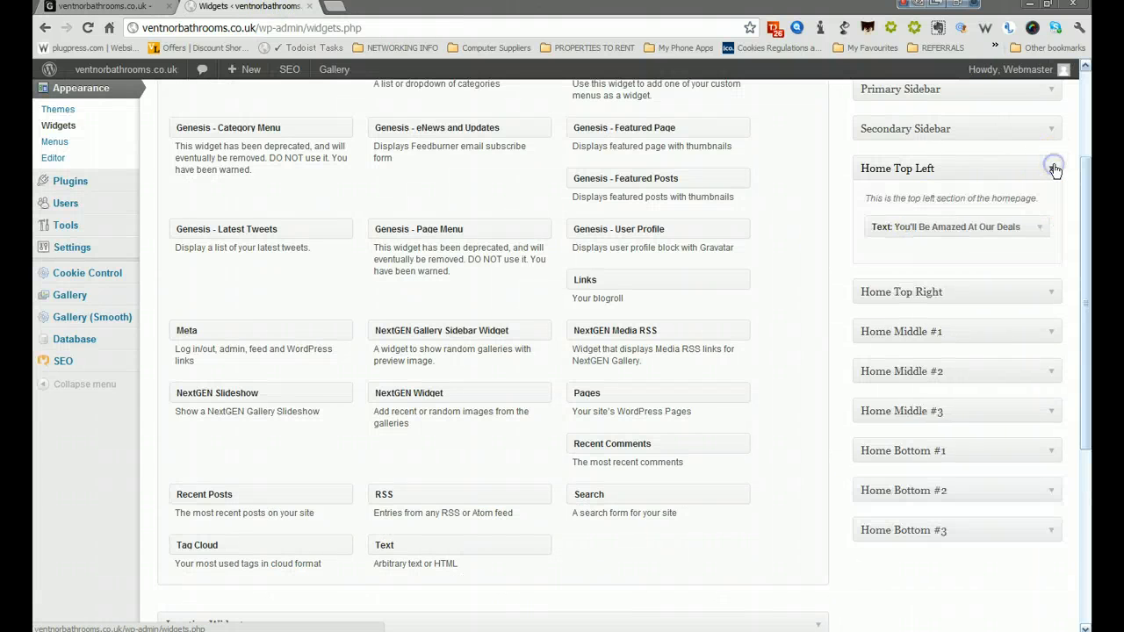
left_click(1042, 229)
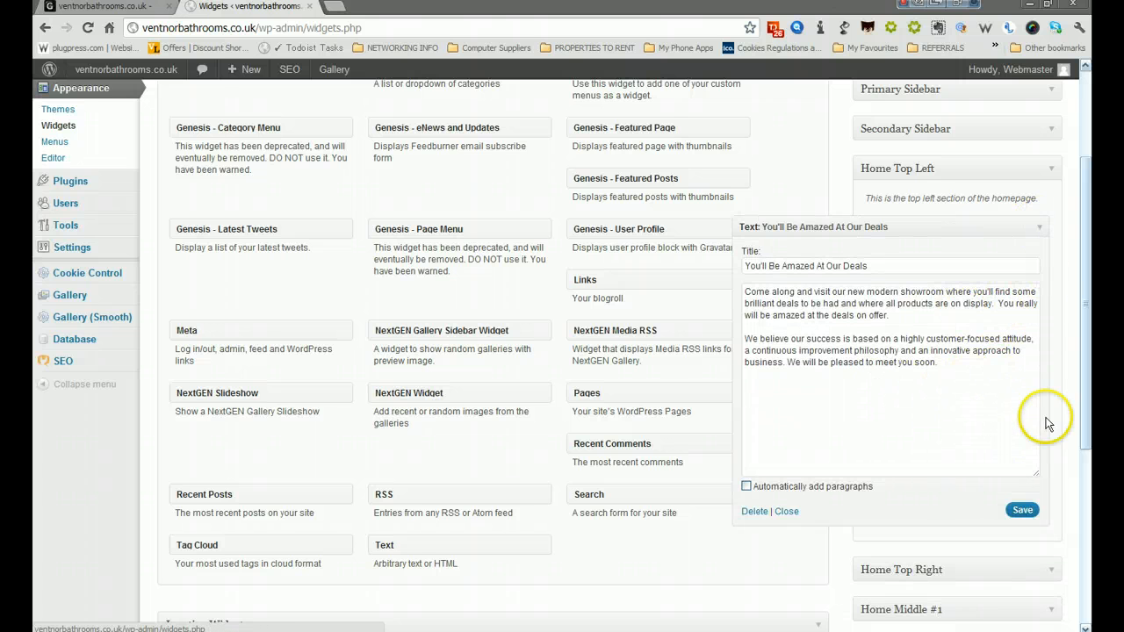
left_click(1040, 228)
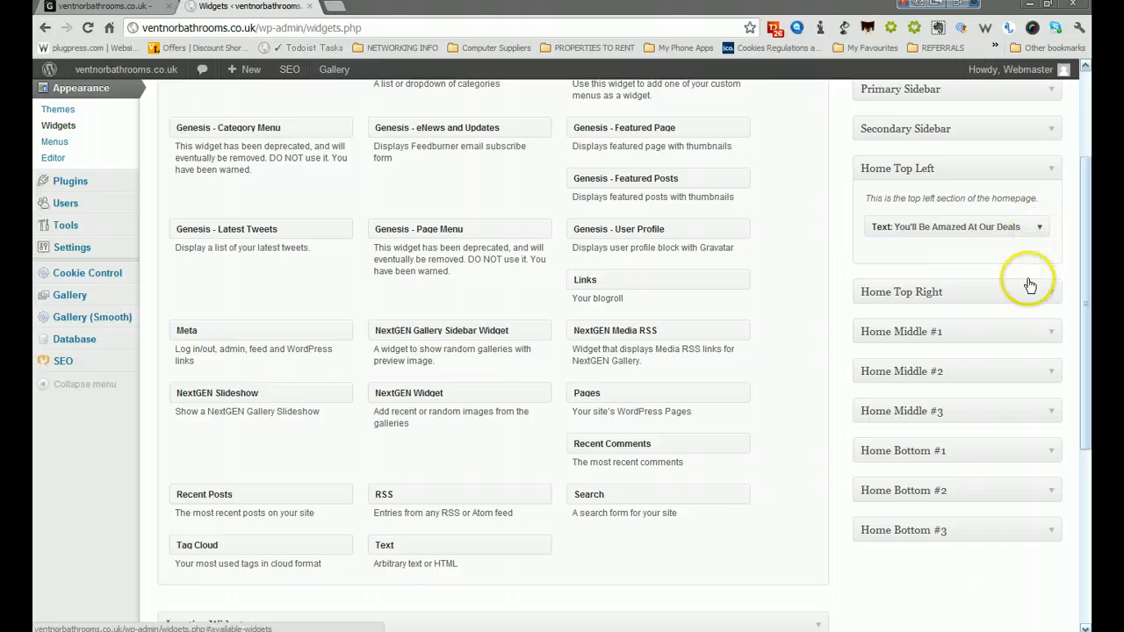
Open the Shower Wall Covering text widget in Home Middle #1 and compare its HTML with that section on the live homepage.
left_click(1052, 333)
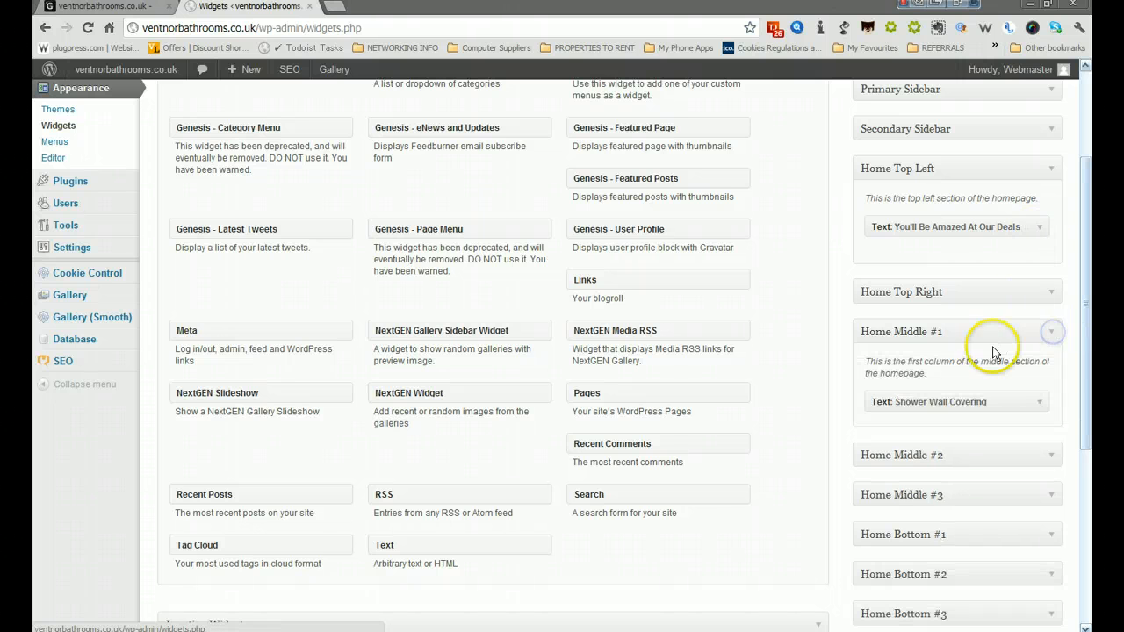
left_click(1040, 407)
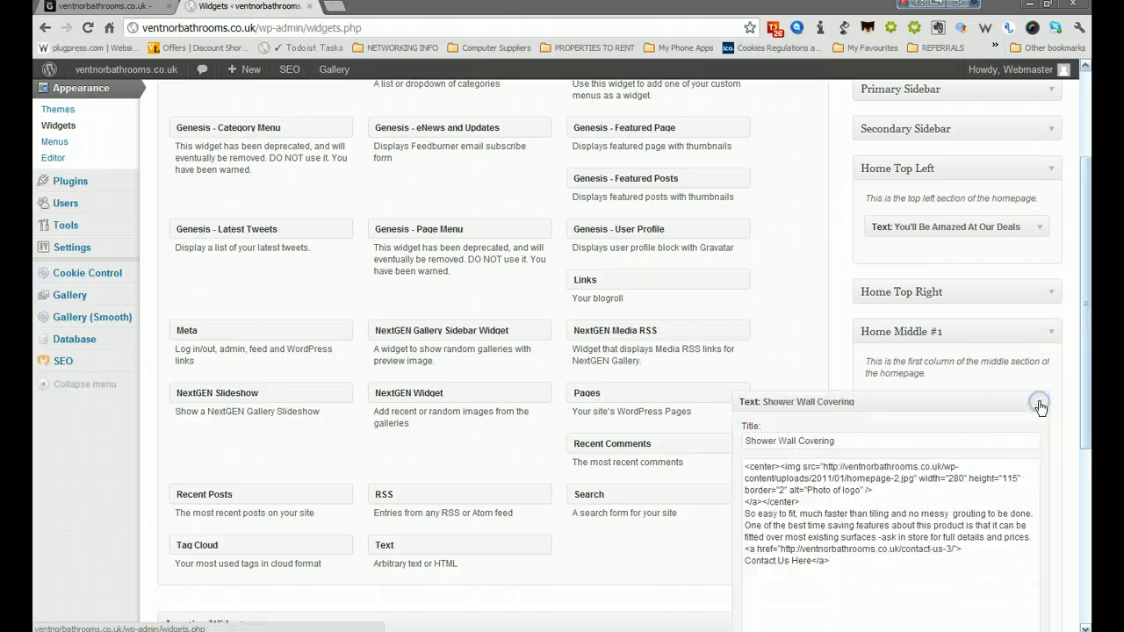
scroll(948, 430, "down", 2)
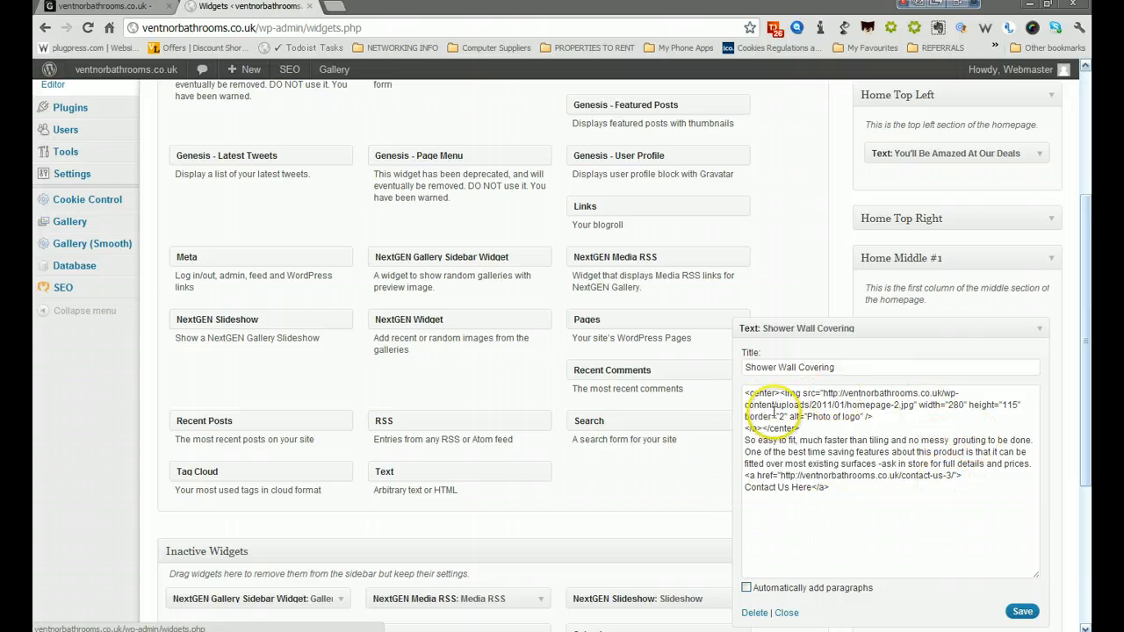
left_click(143, 9)
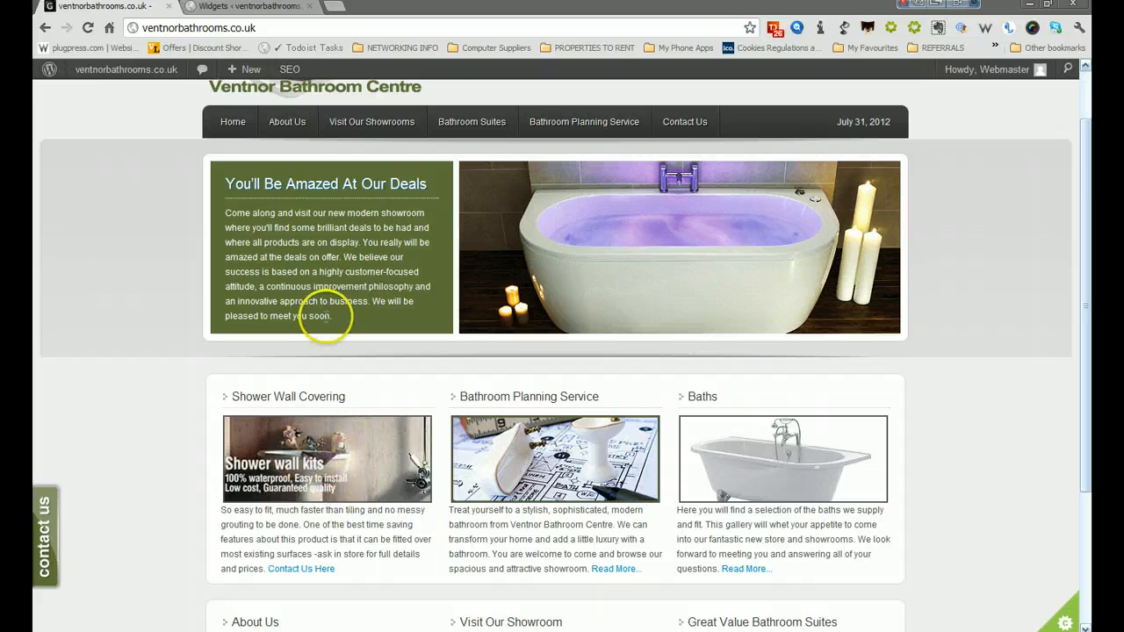
left_click(241, 8)
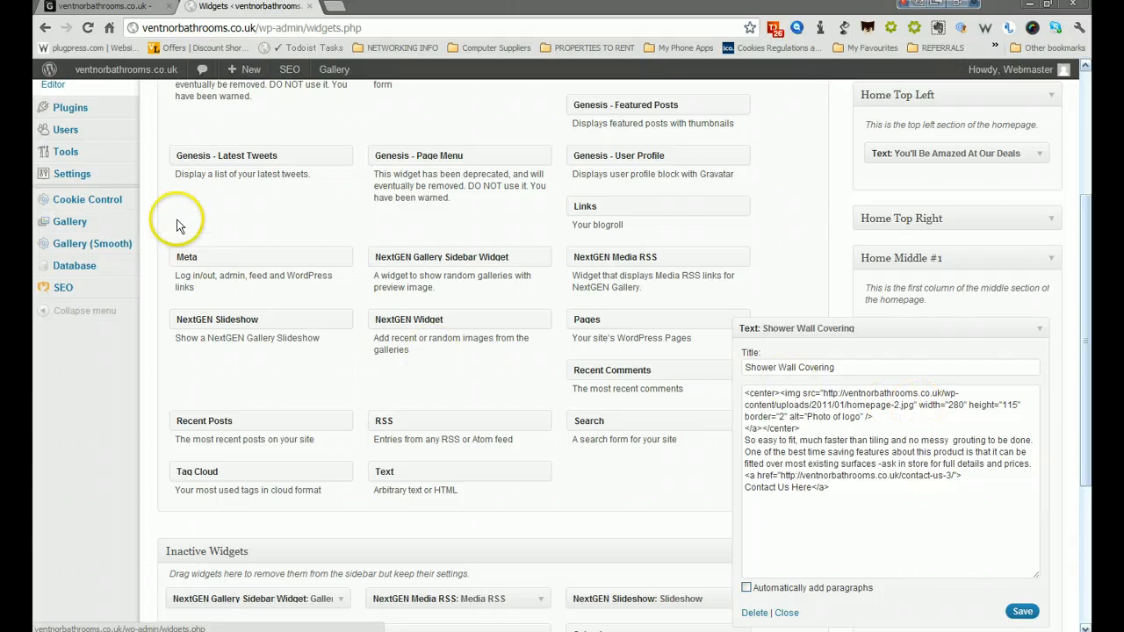
Open the Media Library and look through the uploaded images.
scroll(70, 232, "up", 5)
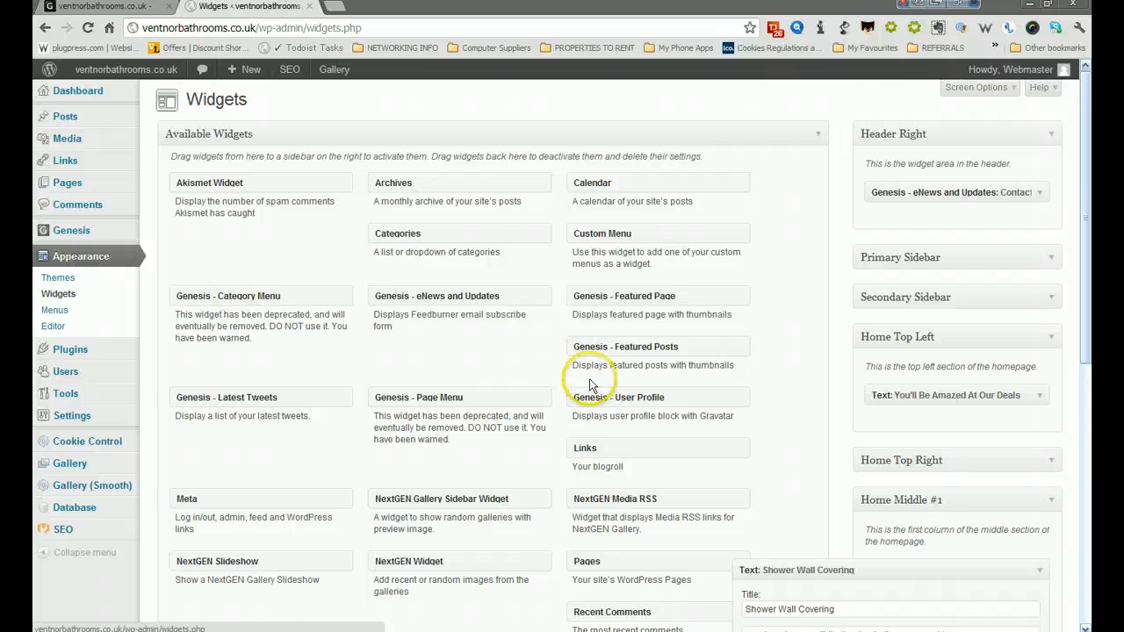
scroll(660, 375, "down", 5)
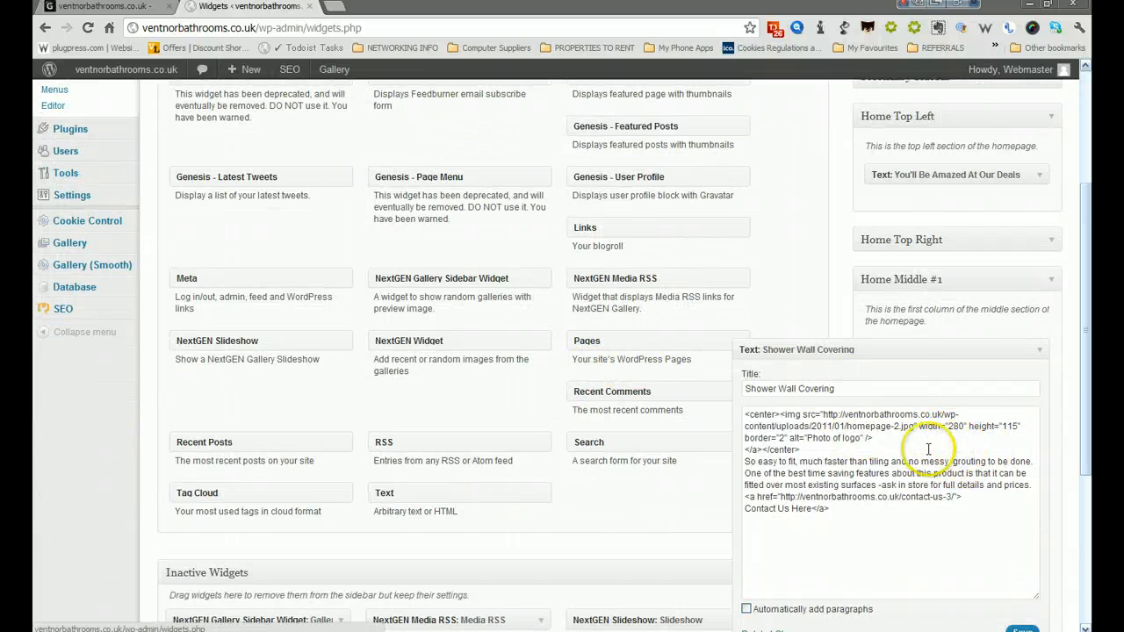
scroll(127, 295, "up", 5)
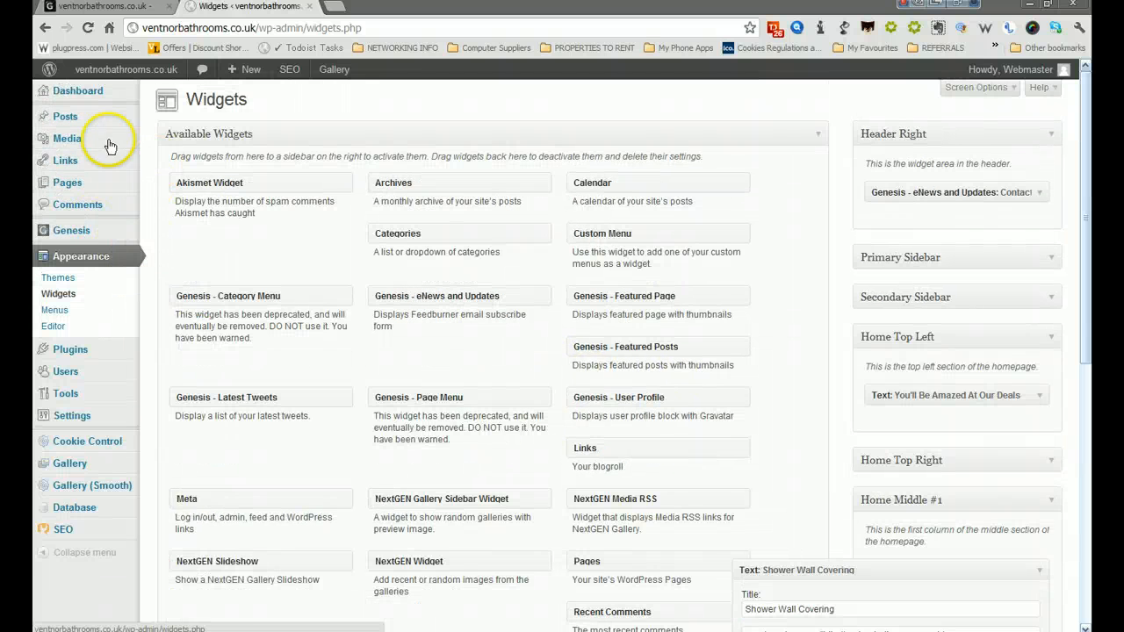
mouse_move(91, 141)
left_click(166, 141)
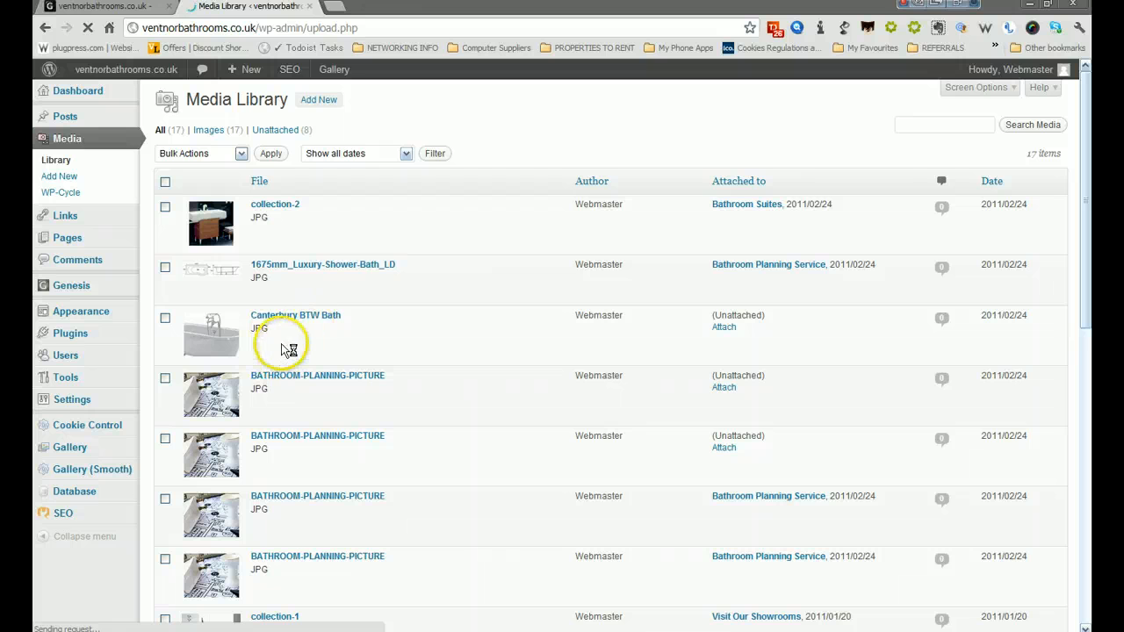
scroll(310, 296, "down", 2)
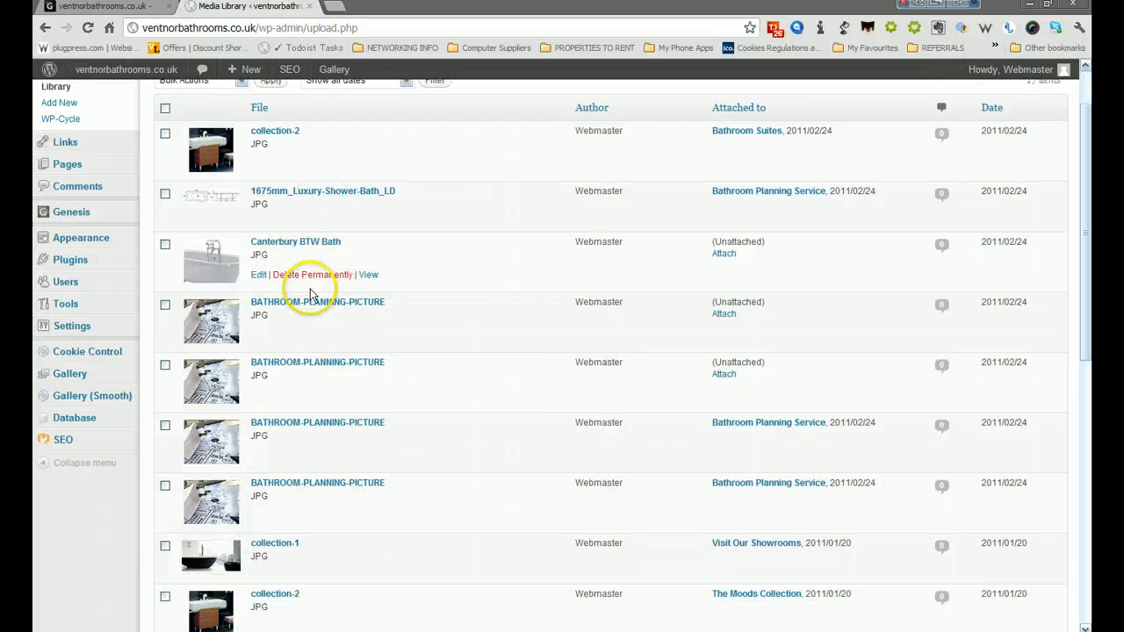
Open the details of a BATHROOM-PLANNING-PICTURE image and select its full file URL for copying.
left_click(314, 303)
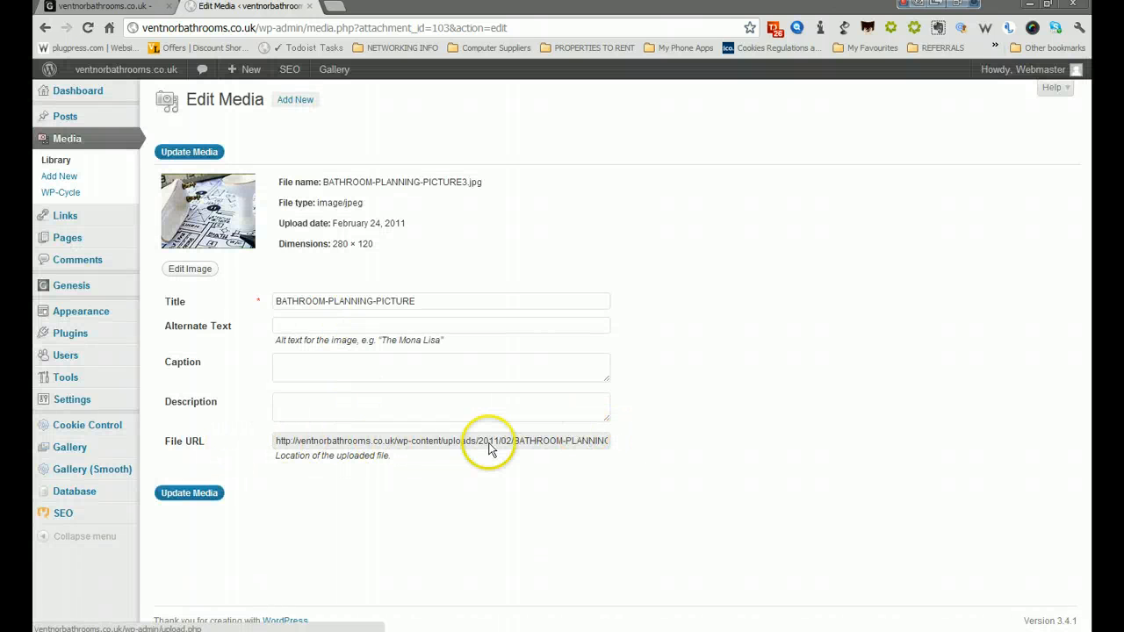
right_click(460, 441)
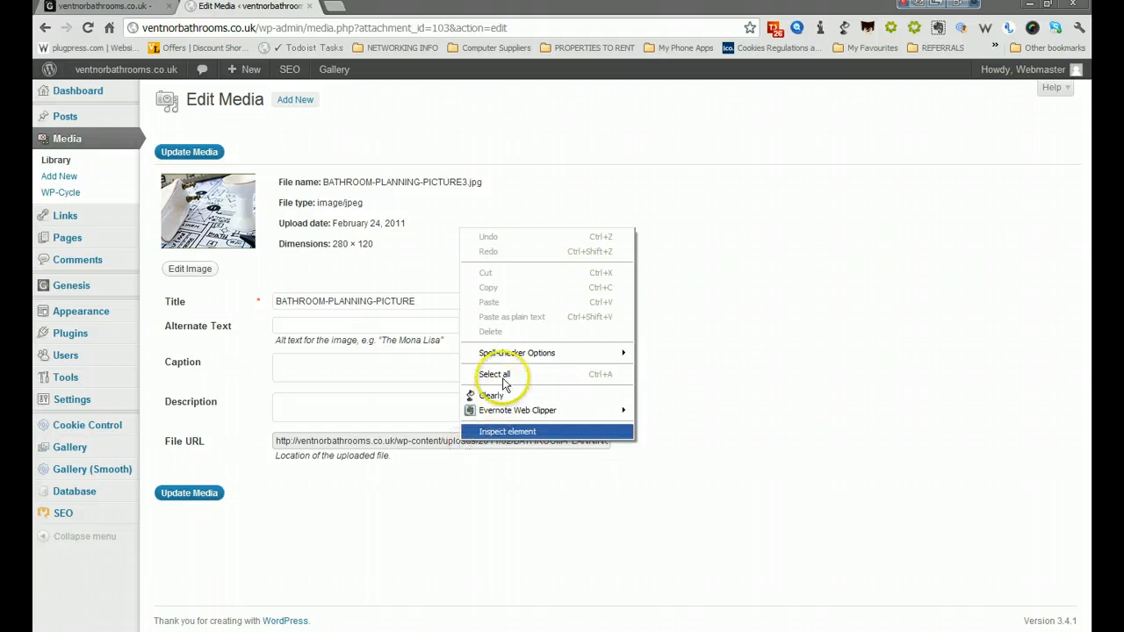
left_click(495, 372)
right_click(468, 448)
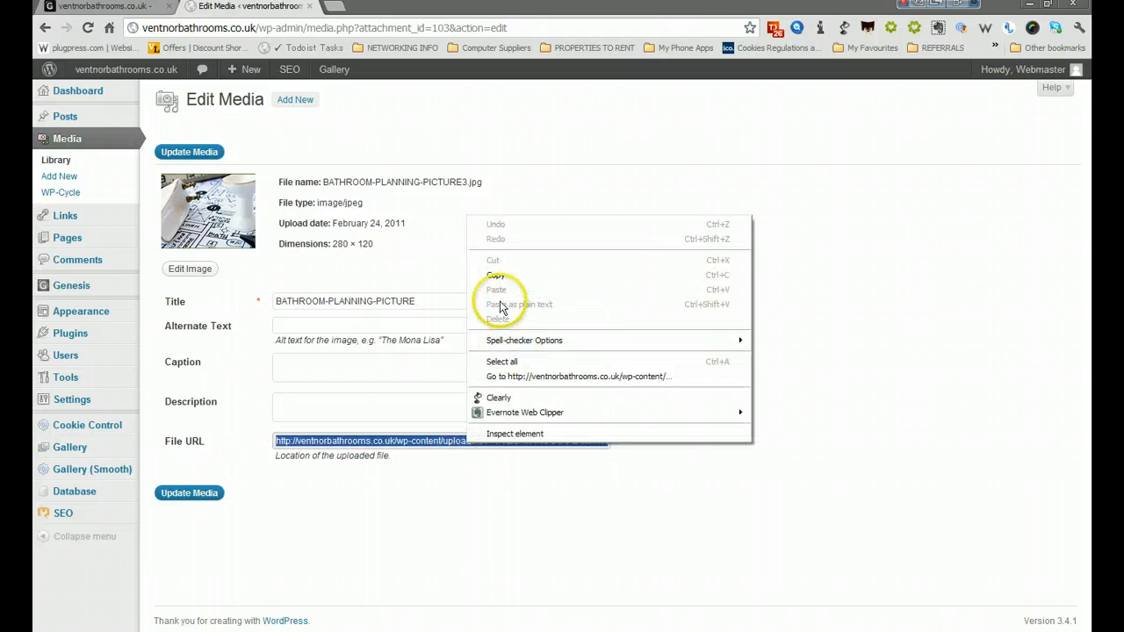
Reopen the Shower Wall Covering text widget in Home Middle #1 and select the image URL in its HTML without replacing it.
left_click(73, 316)
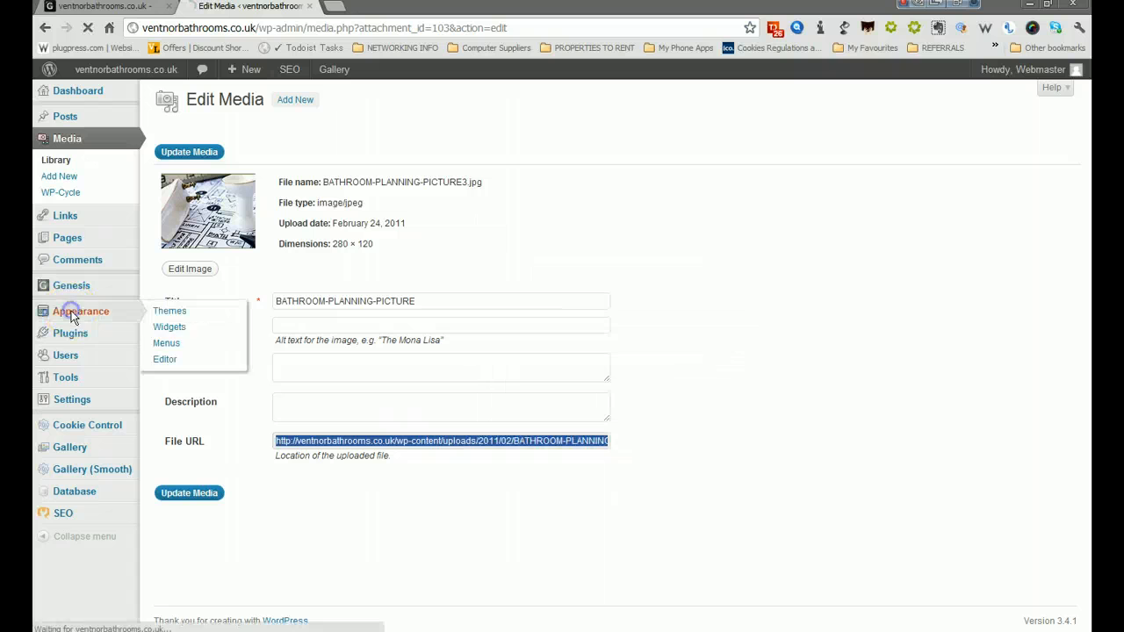
left_click(172, 329)
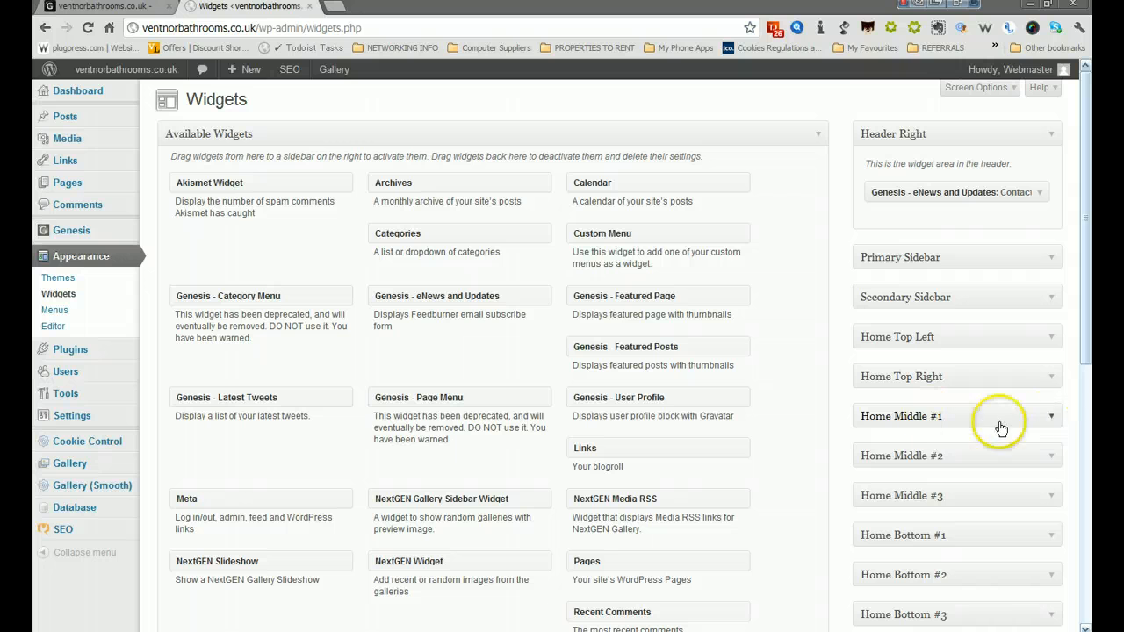
left_click(1049, 418)
scroll(1017, 402, "down", 1)
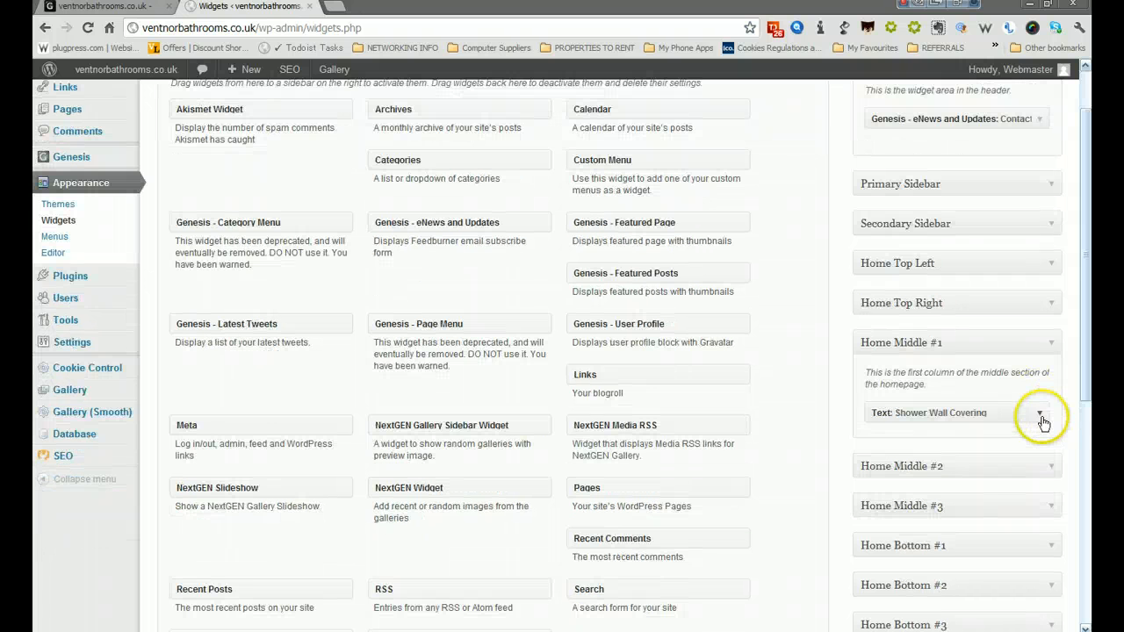
left_click(1041, 418)
scroll(978, 414, "down", 1)
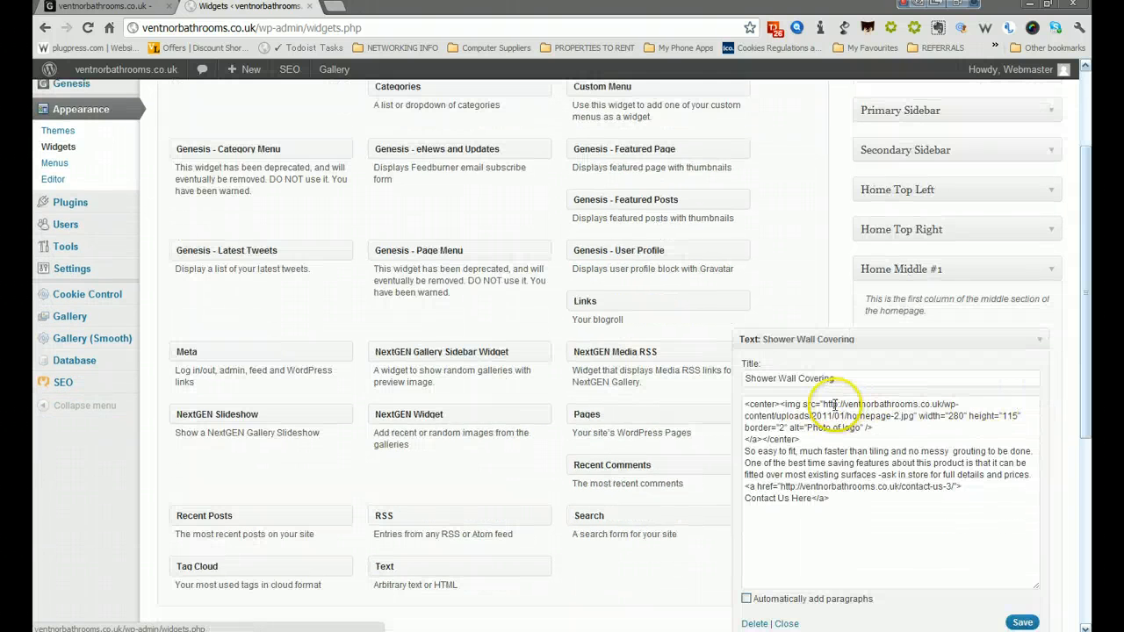
left_click_drag(823, 404, 847, 417)
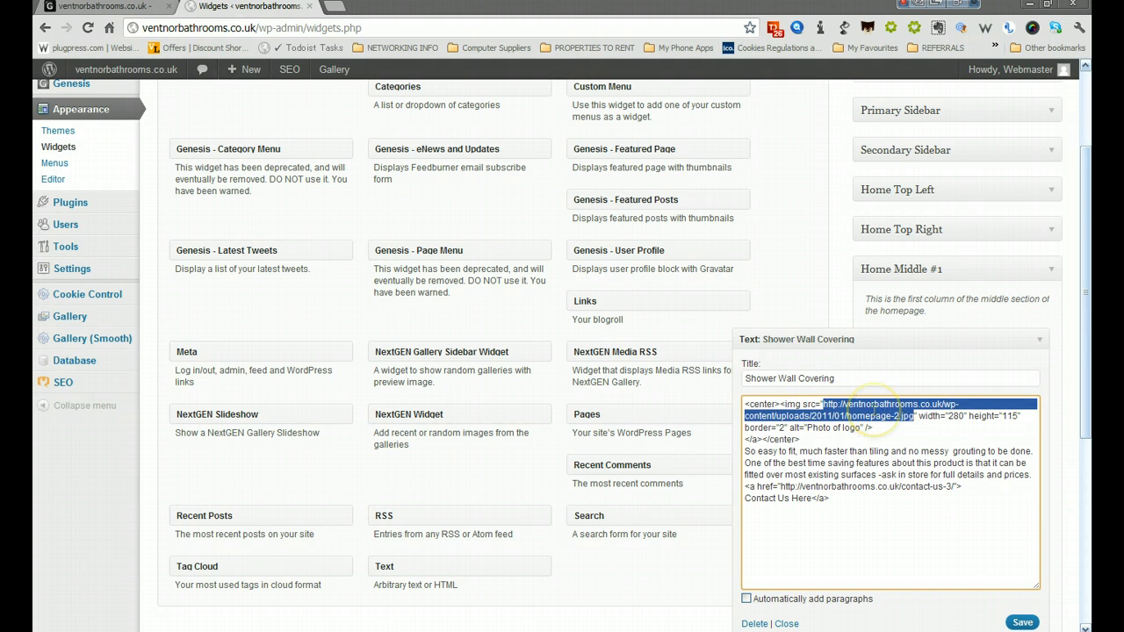
right_click(875, 409)
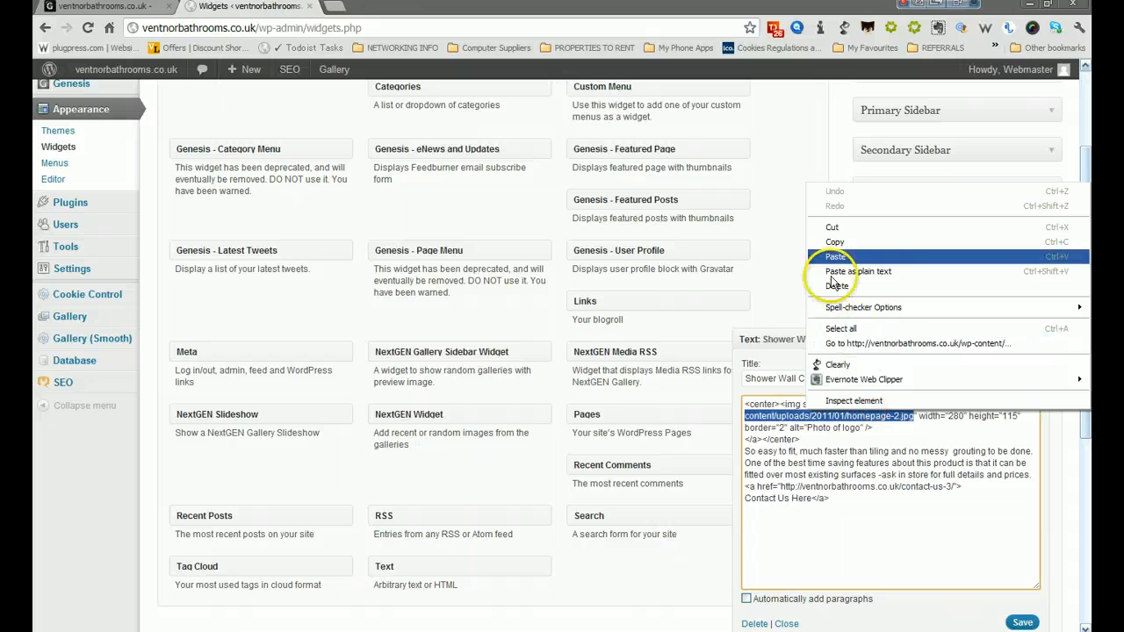
left_click(774, 281)
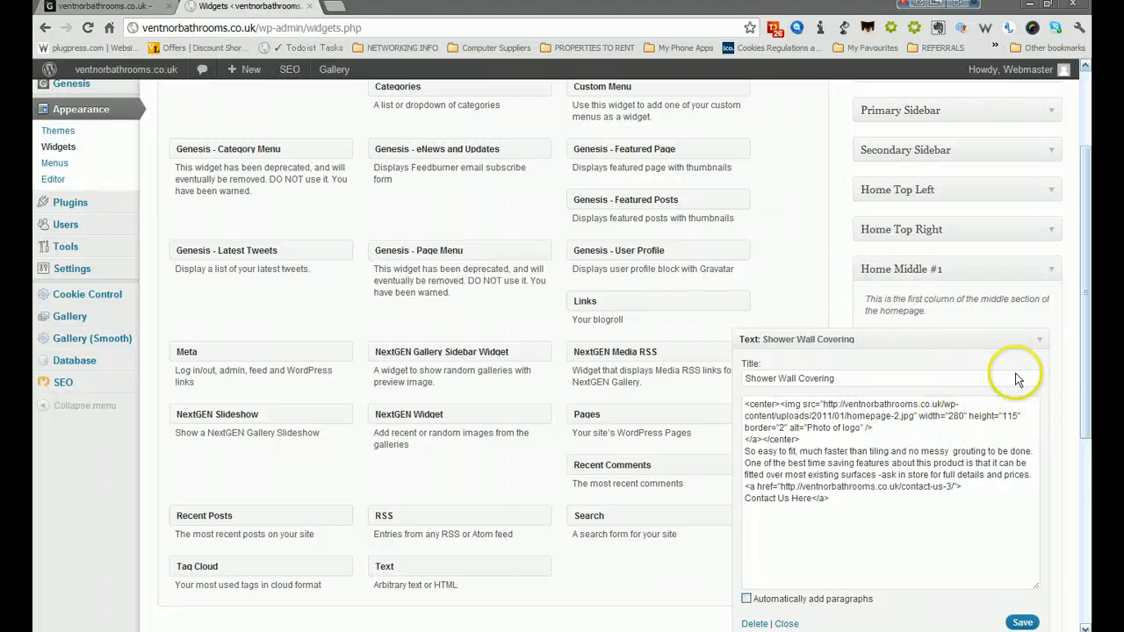
Check the Shower Wall Covering section on the live homepage against the image and text code in its widget.
left_click(123, 7)
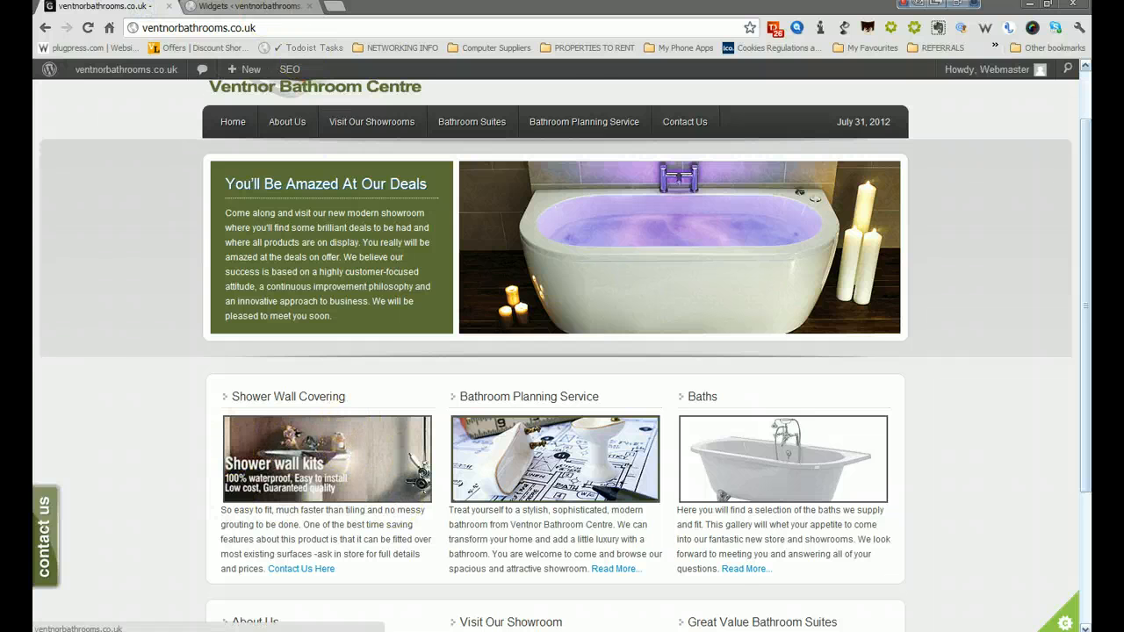
left_click(239, 7)
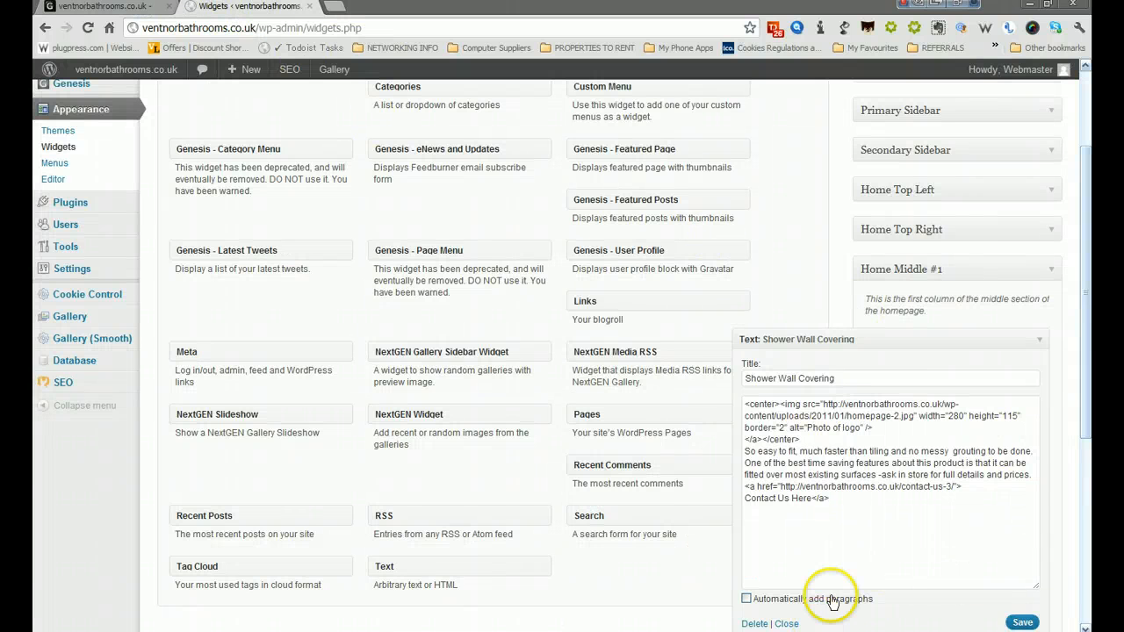
scroll(833, 602, "down", 1)
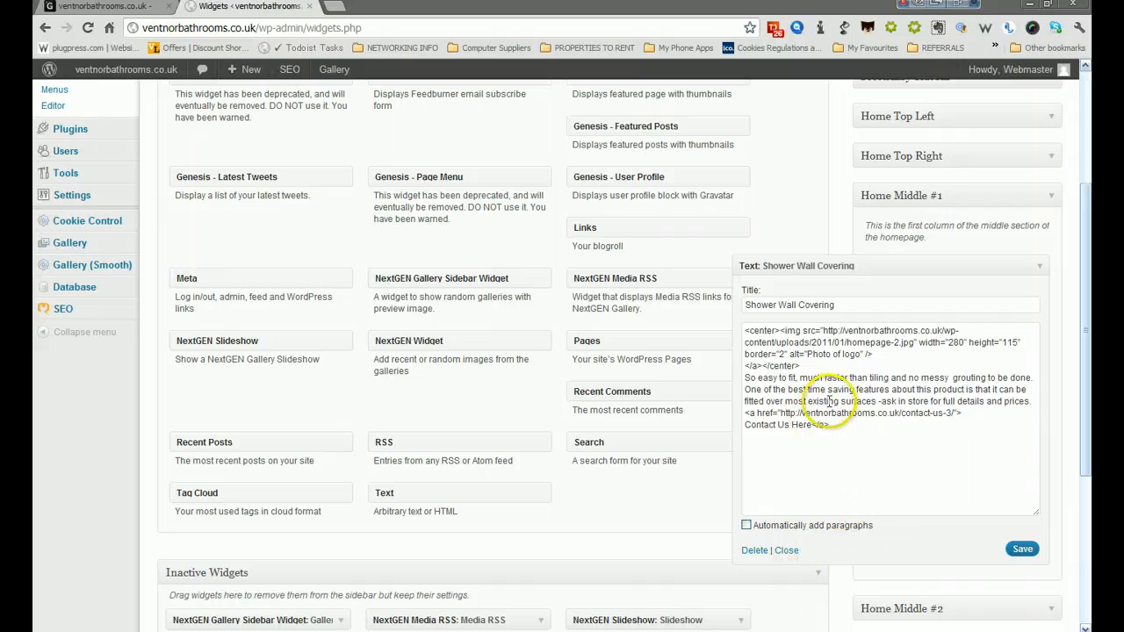
left_click(828, 401)
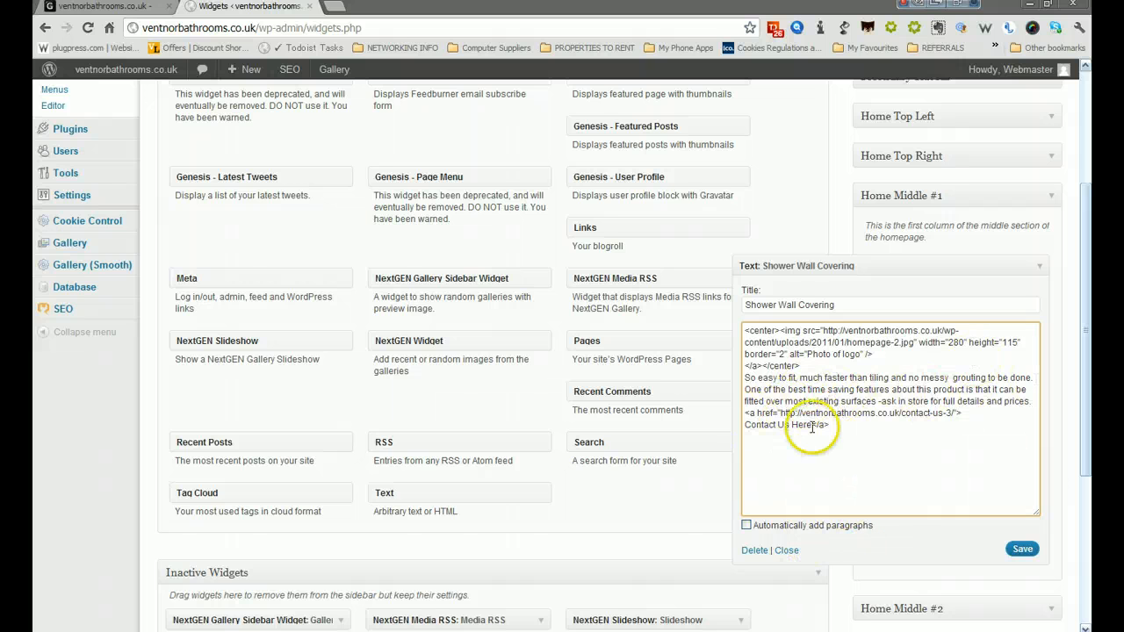
Compare the Contact Us Here link on the live homepage with its anchor code in the Shower Wall Covering widget.
left_click(120, 14)
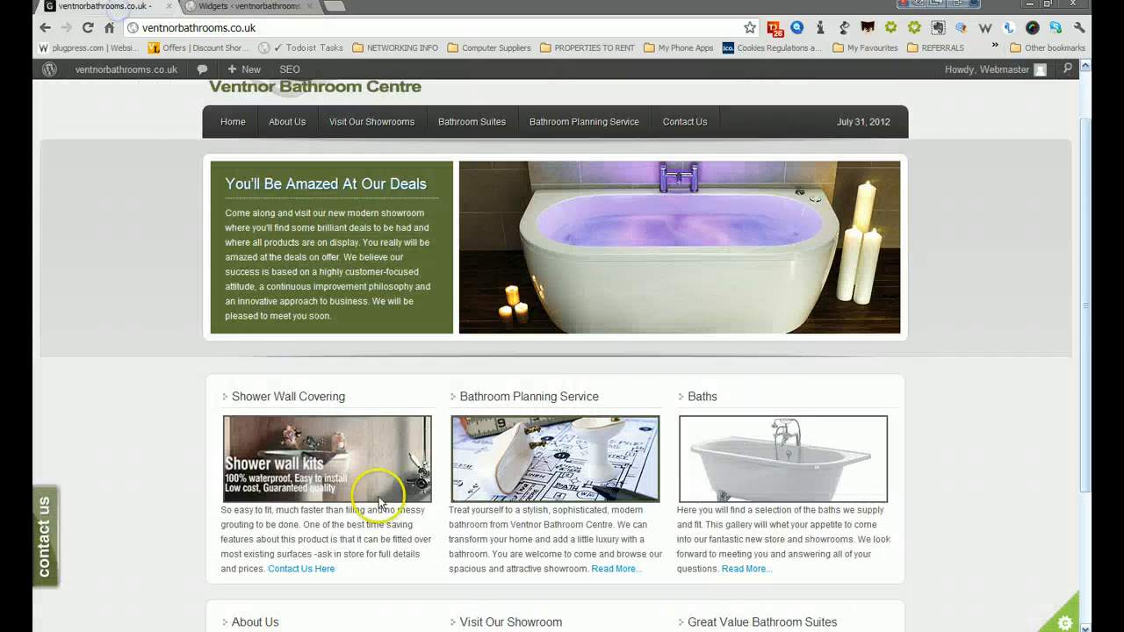
scroll(378, 496, "down", 1)
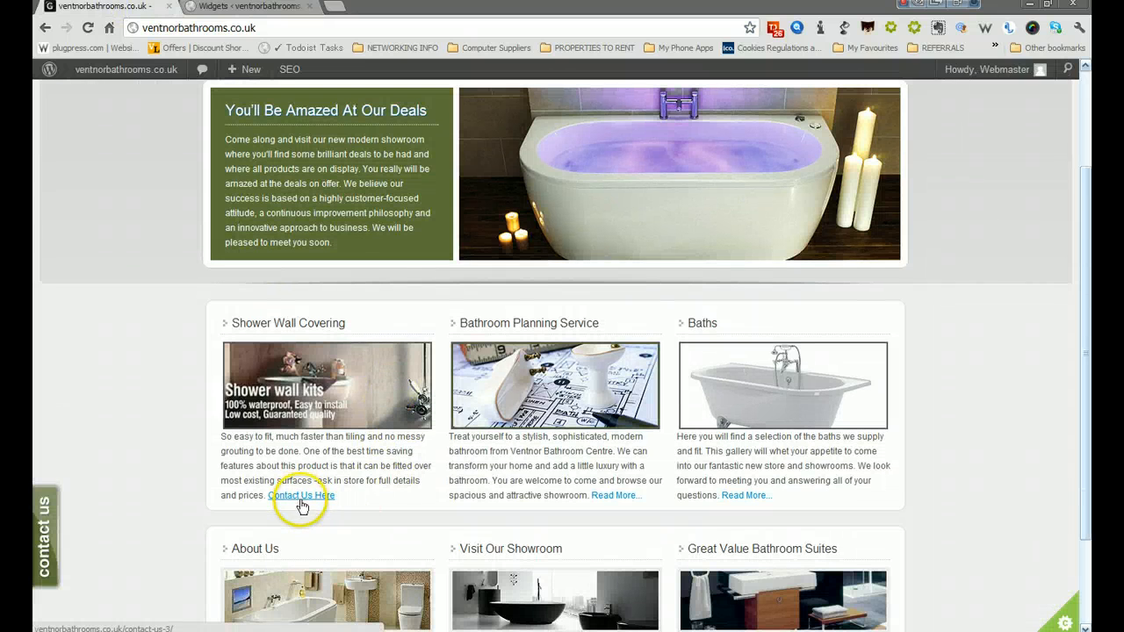
left_click(239, 7)
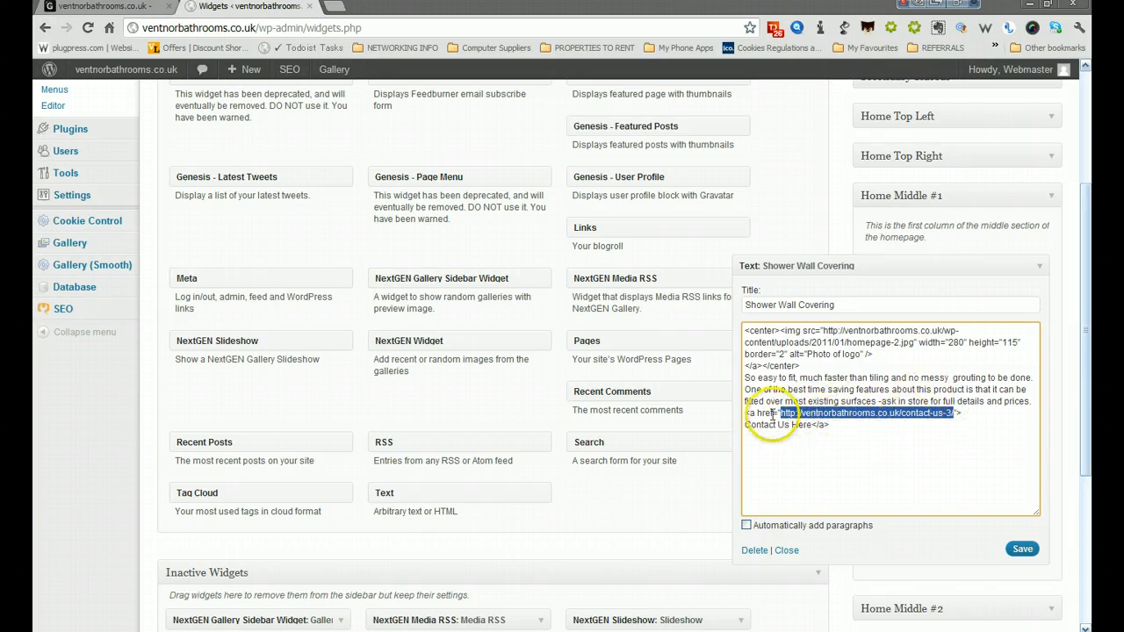
left_click_drag(829, 425, 739, 414)
left_click(846, 430)
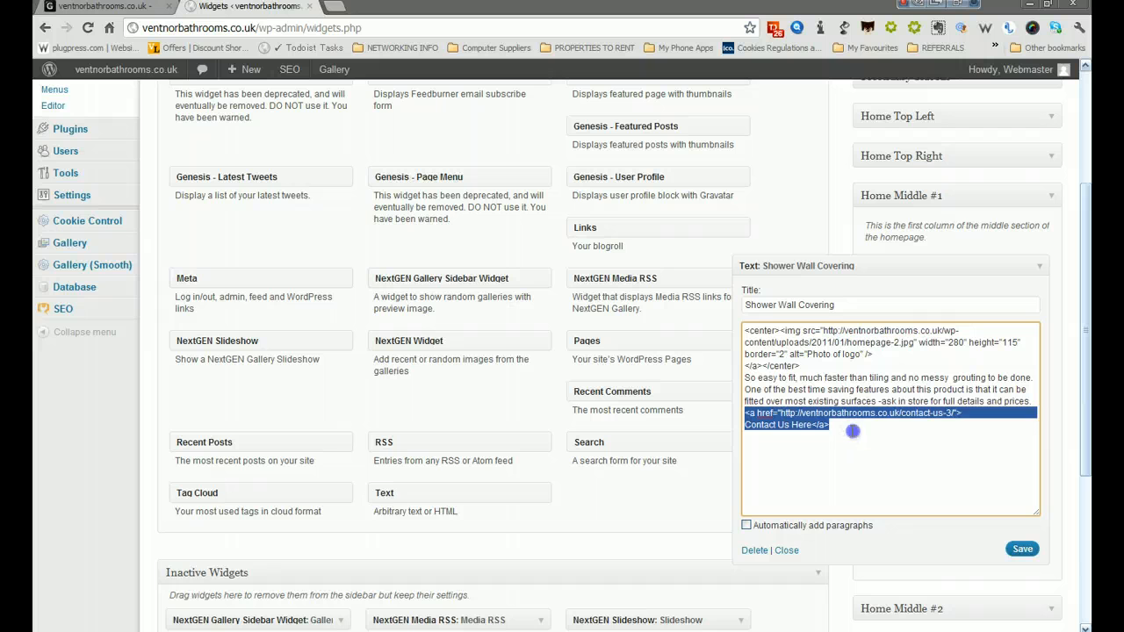
left_click(848, 434)
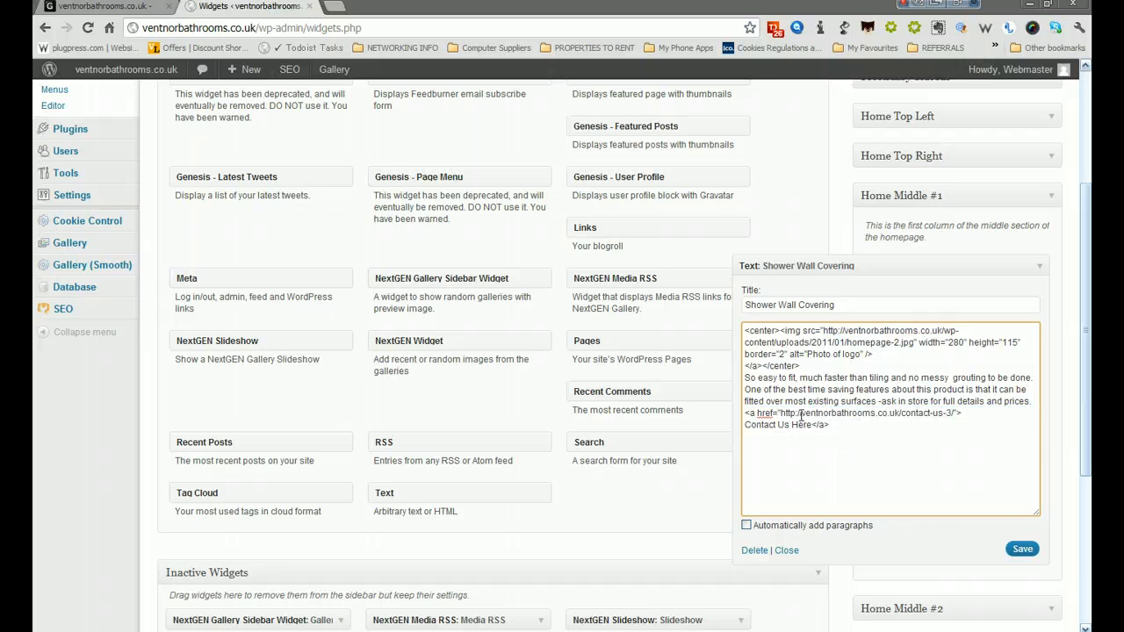
Close the Shower Wall Covering widget and open the Bathroom Planning Service text widget in Home Middle #2.
left_click(786, 551)
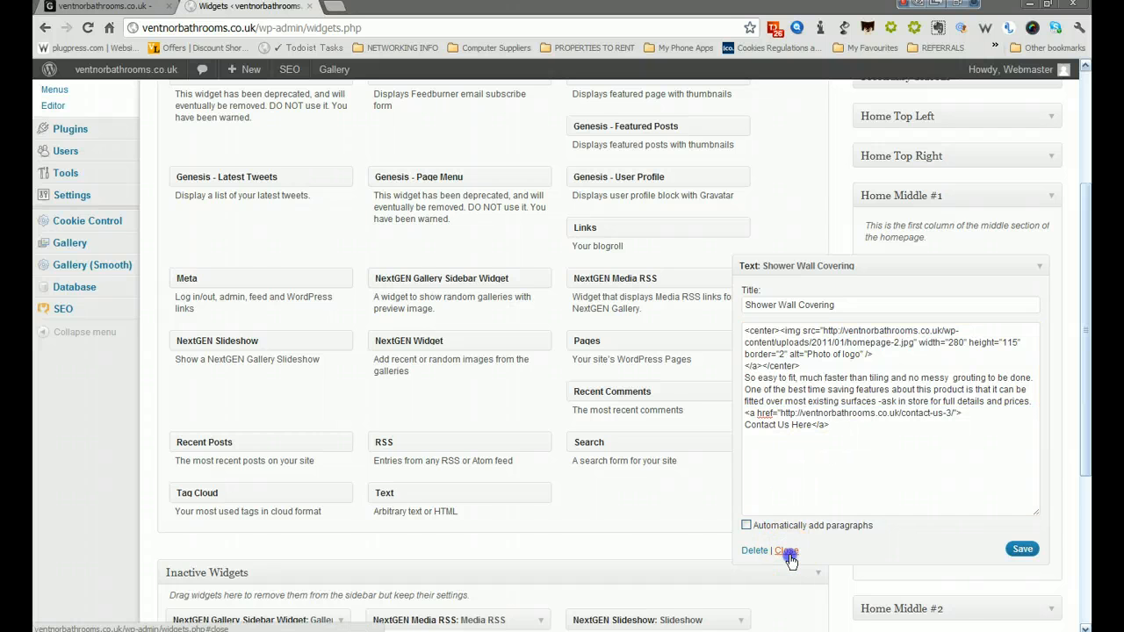
left_click(1051, 319)
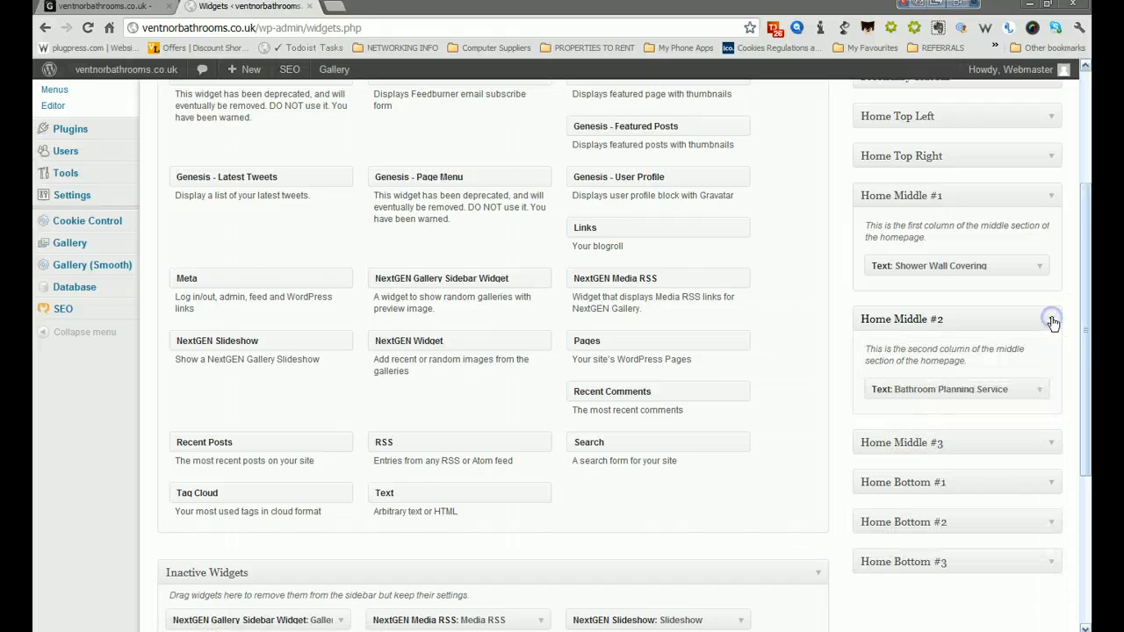
scroll(1052, 323, "down", 1)
left_click(1042, 317)
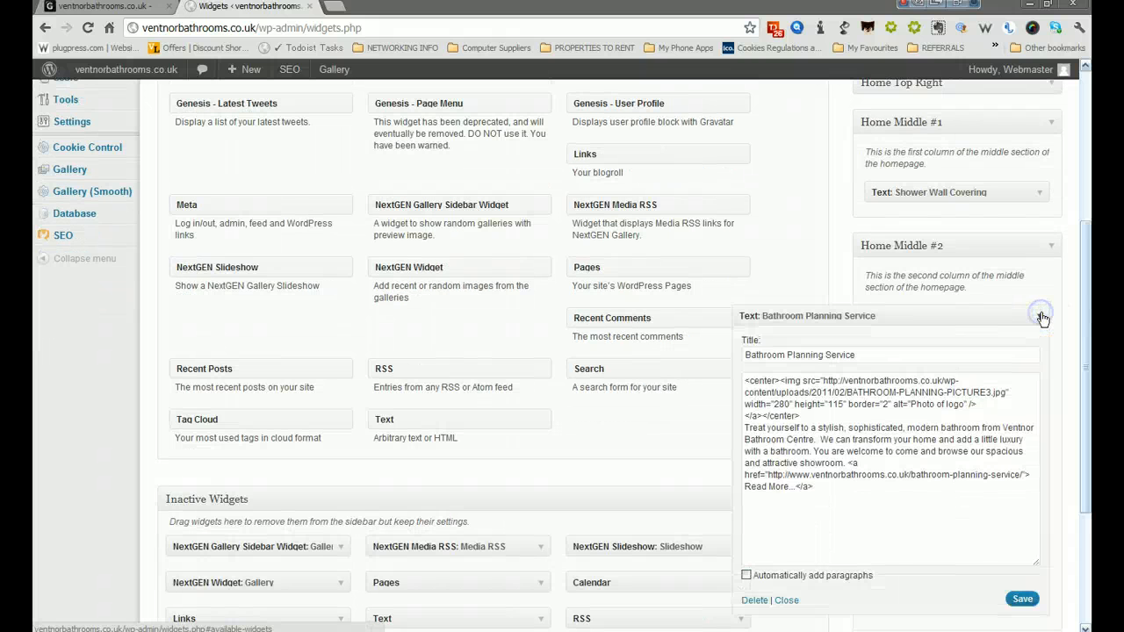
Examine the image code, body text and Read More link code in the Bathroom Planning Service widget.
left_click_drag(801, 416, 731, 377)
left_click(746, 427)
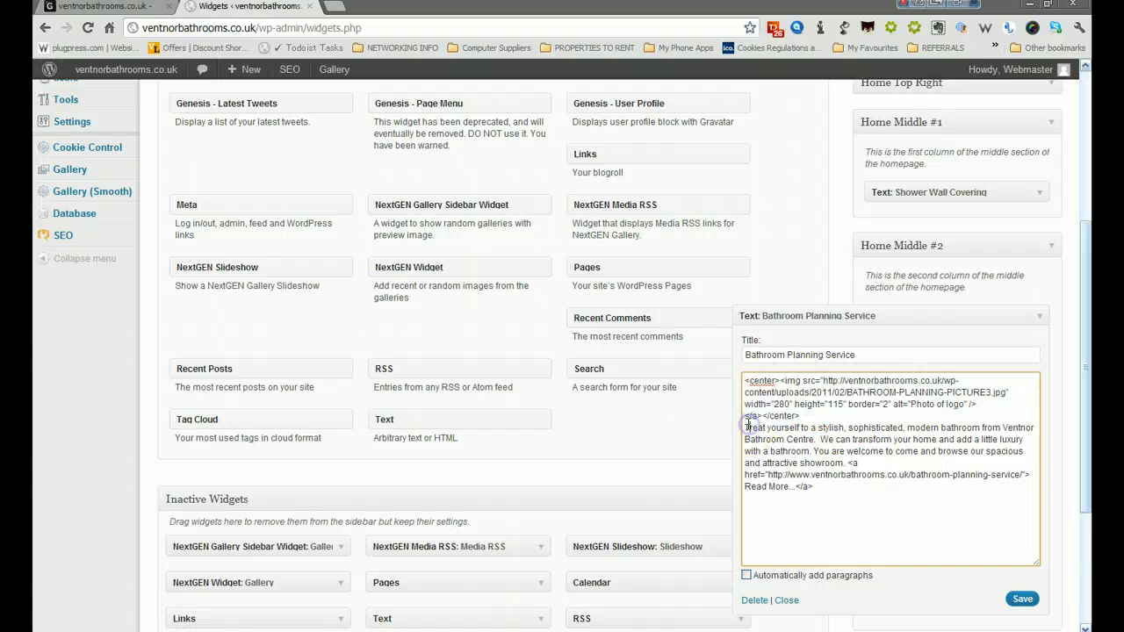
left_click_drag(769, 428, 760, 477)
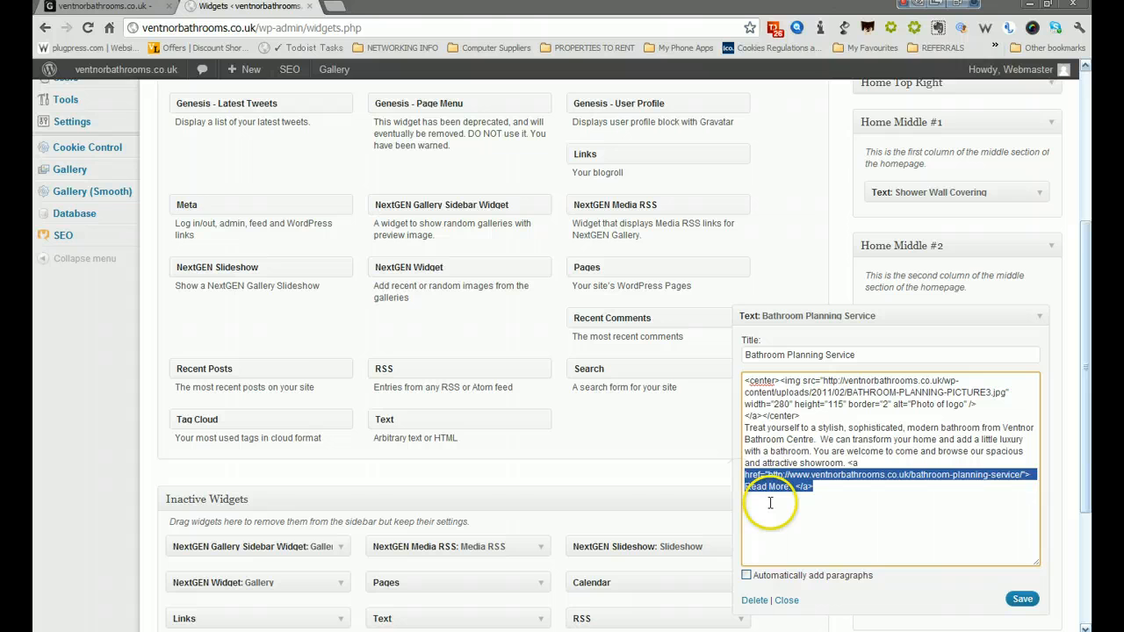
View the Bathroom Planning Service section and its Read More link on the live homepage, returning to the widget editor.
left_click(115, 6)
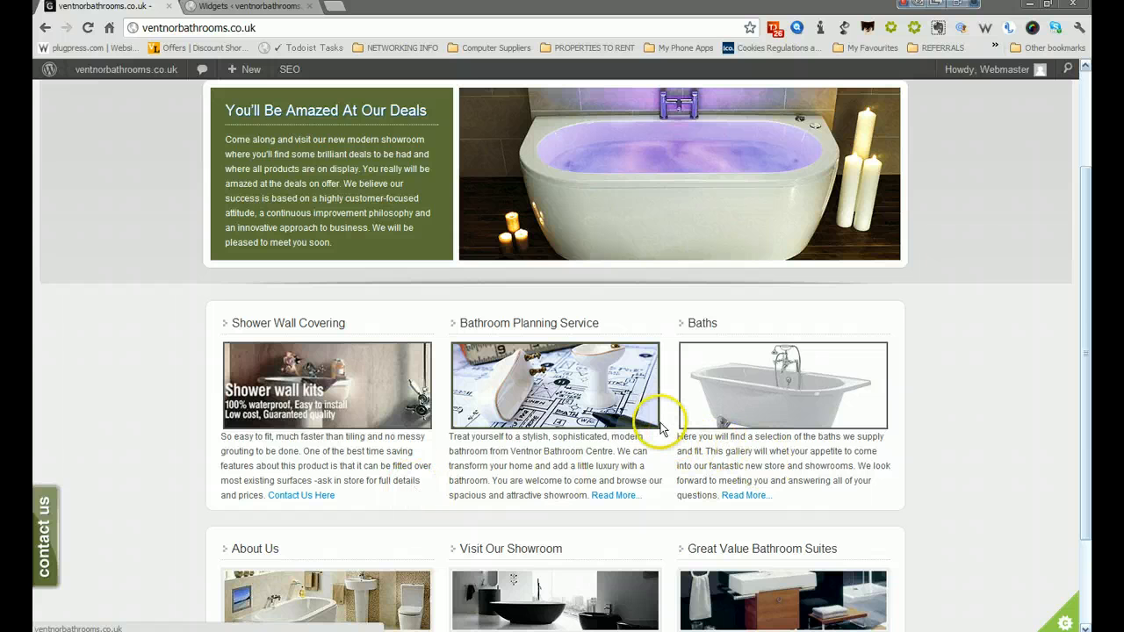
scroll(657, 427, "up", 2)
scroll(656, 427, "down", 2)
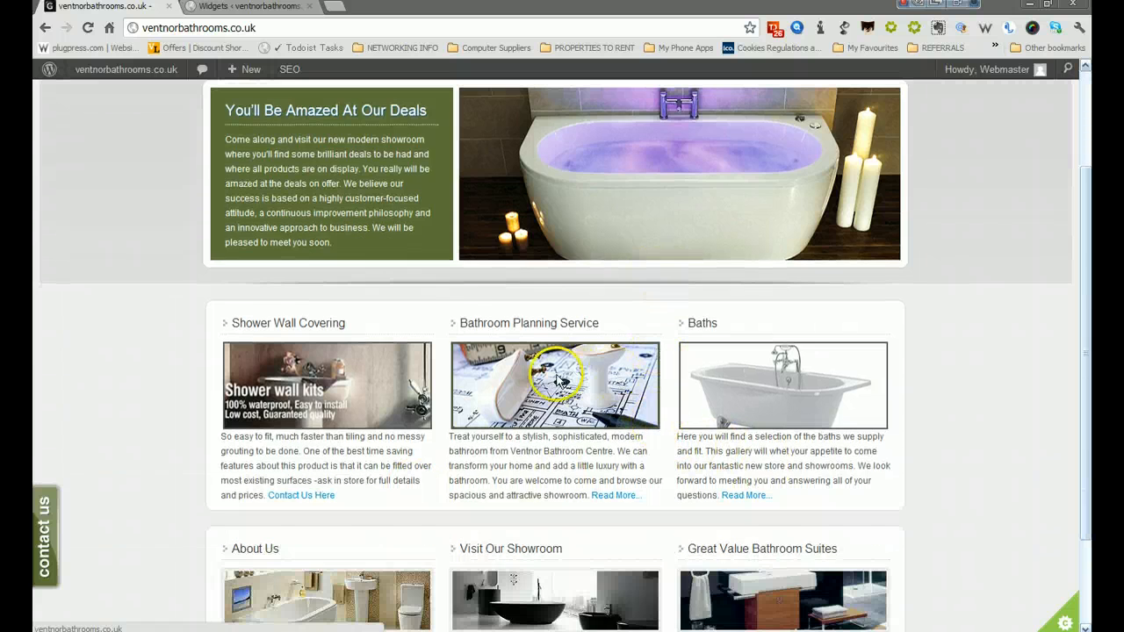
scroll(558, 381, "up", 1)
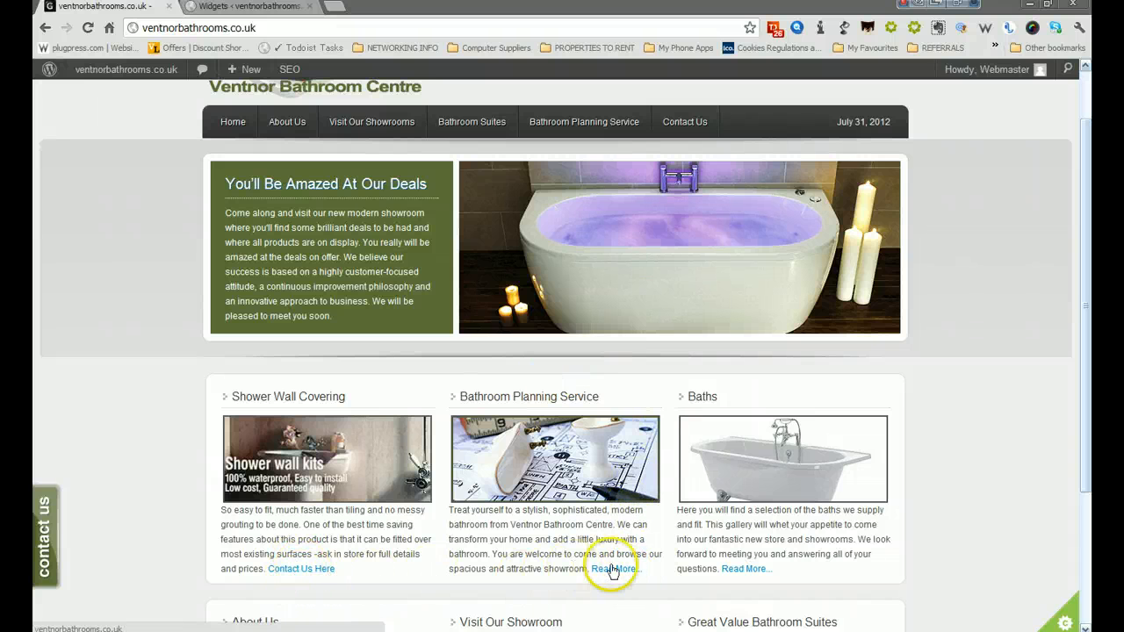
left_click(263, 7)
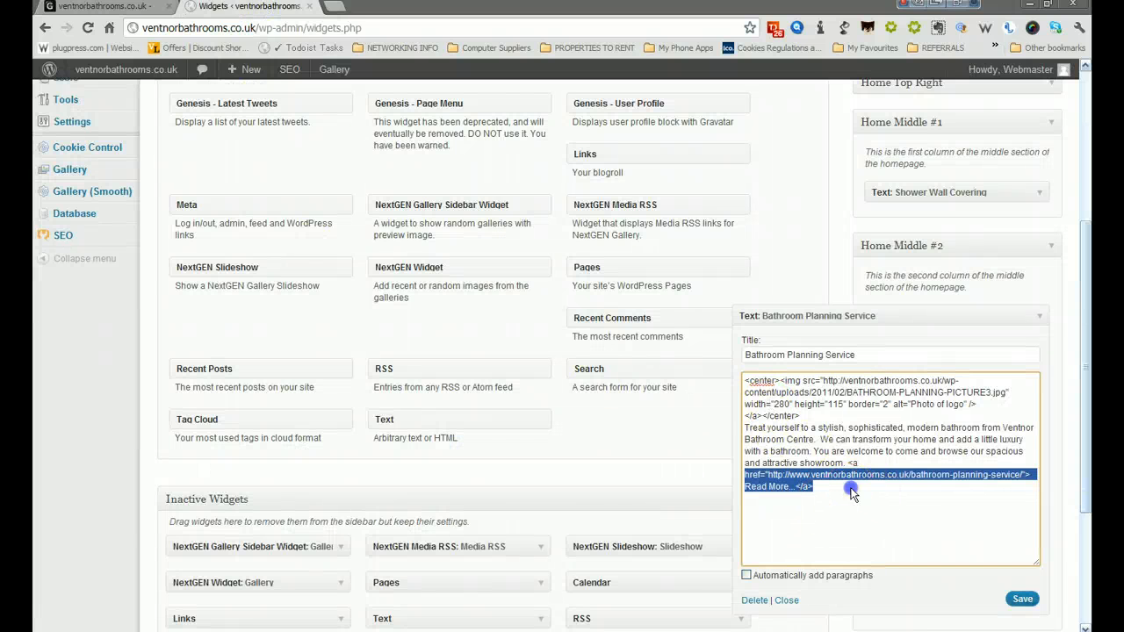
Highlight the Read More link text and the closing anchor tag in the Bathroom Planning Service widget's HTML.
left_click(817, 495)
left_click(742, 485)
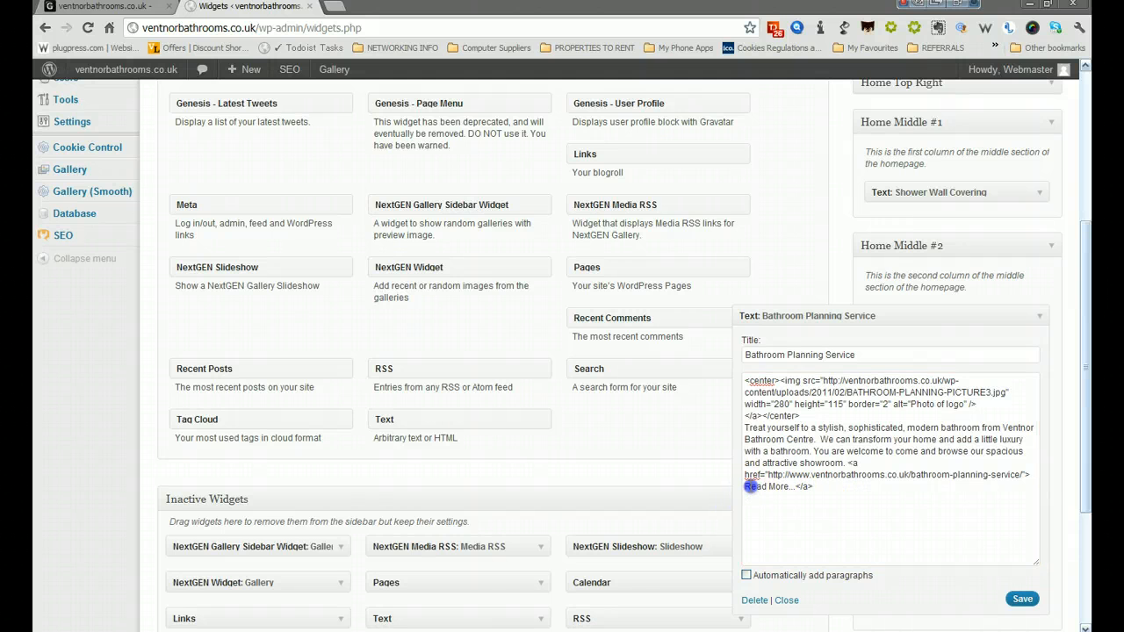
left_click_drag(750, 487, 791, 489)
left_click(980, 498)
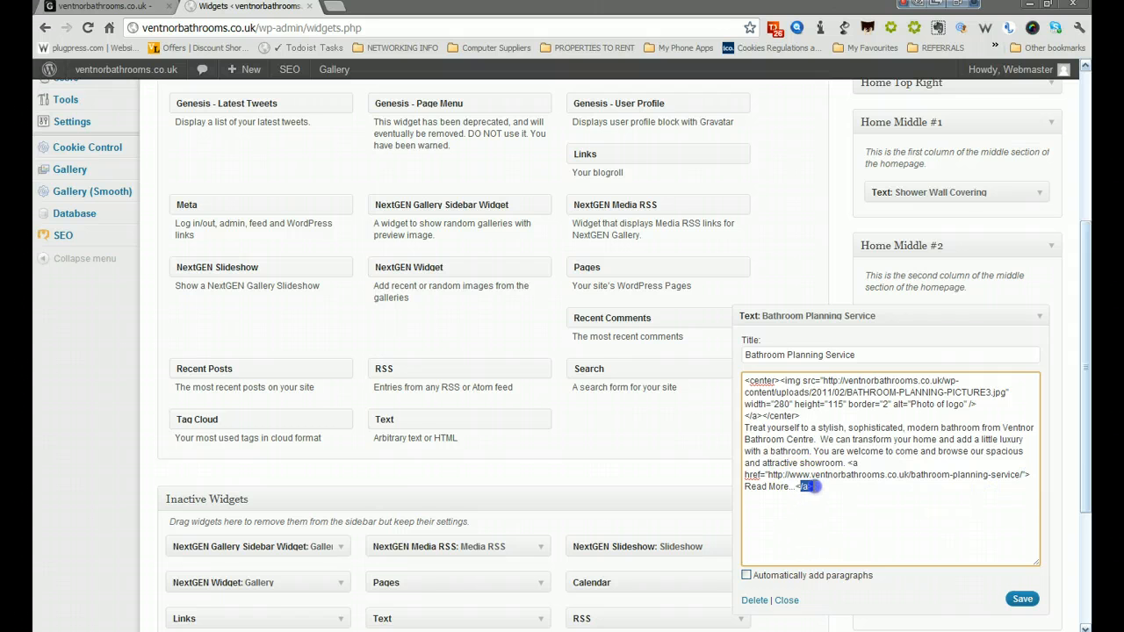
left_click(748, 486)
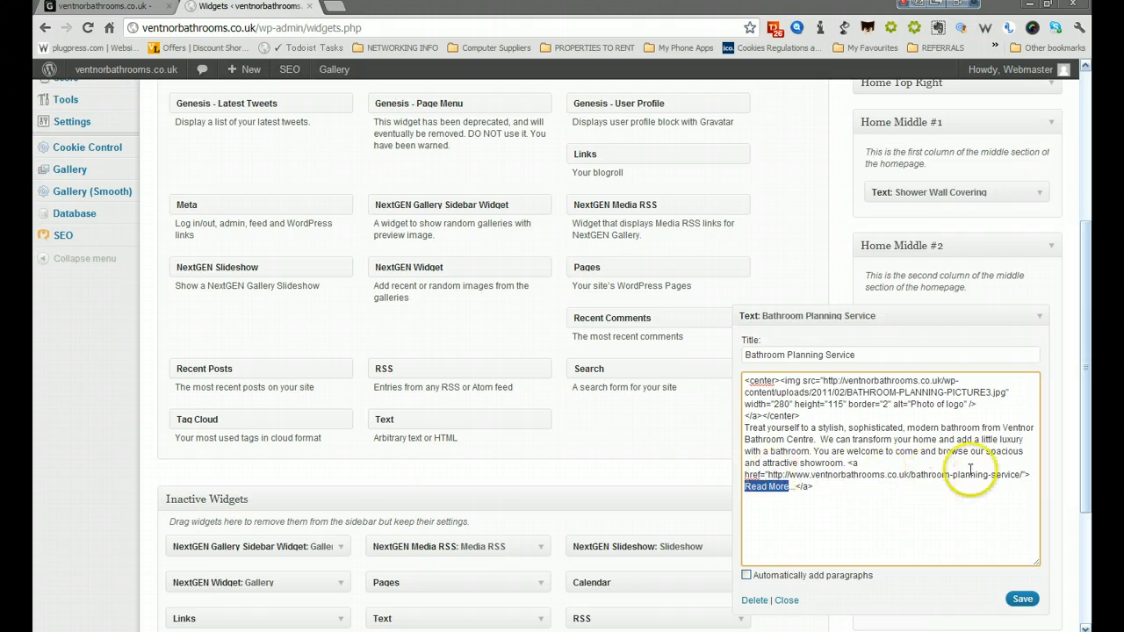
Open the Bathroom Suites page from the live site and copy its page URL.
left_click(123, 7)
scroll(518, 478, "down", 2)
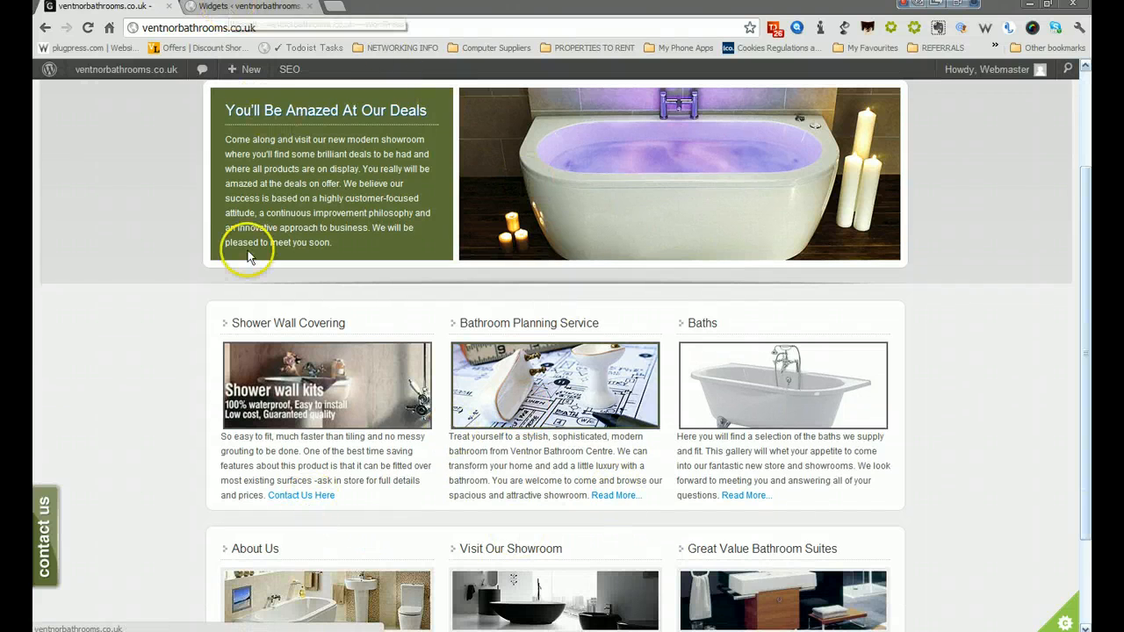
scroll(231, 268, "up", 4)
scroll(231, 268, "down", 6)
scroll(231, 267, "up", 6)
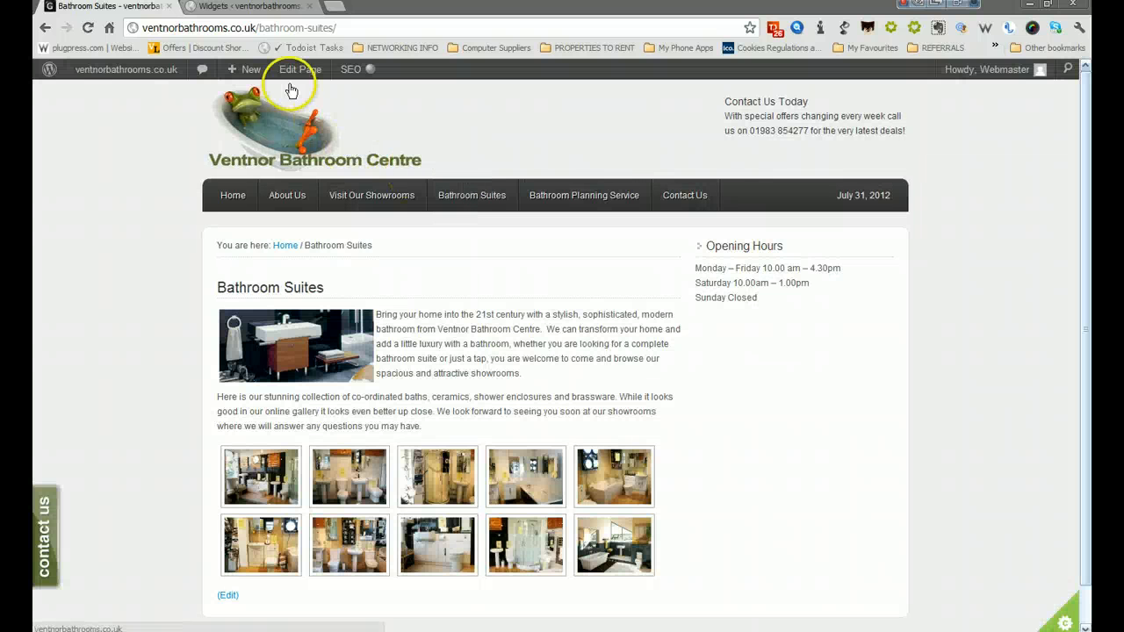
left_click(288, 29)
right_click(292, 31)
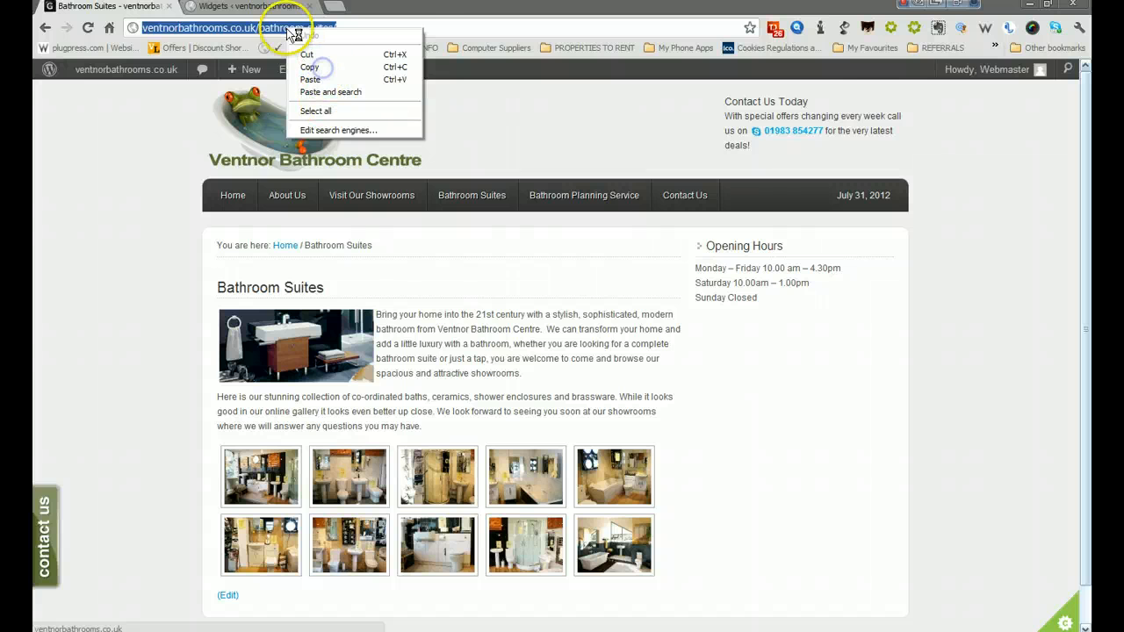
left_click(312, 66)
Highlight the Read More link's URL in the Bathroom Planning Service widget's code, leave it in place, and close the widget.
left_click(247, 7)
left_click(829, 484)
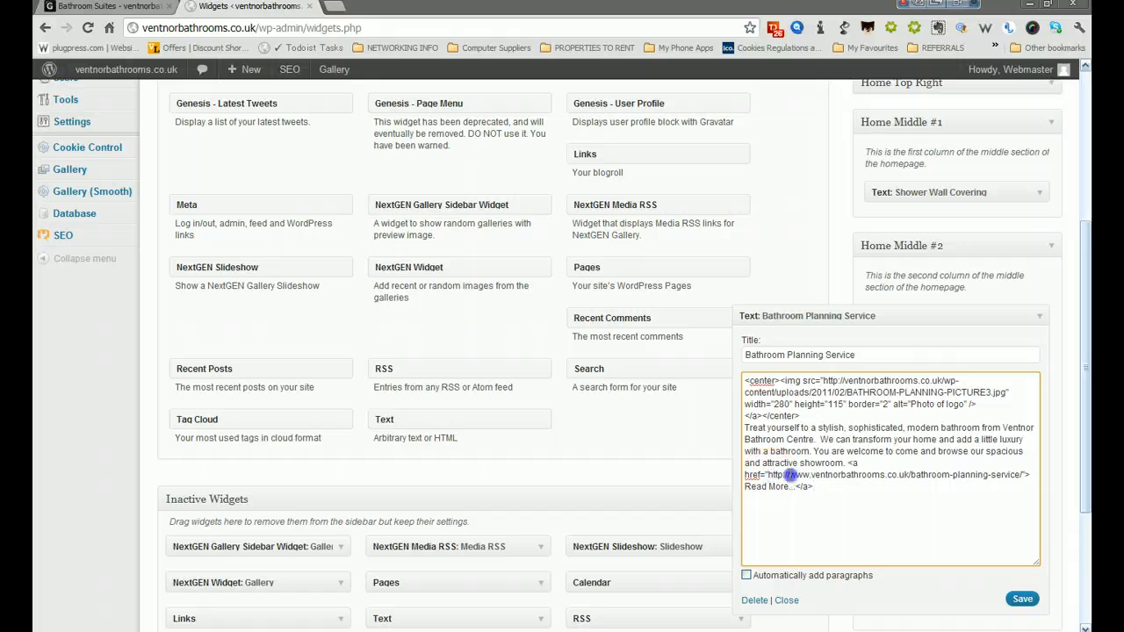
left_click_drag(768, 475, 939, 474)
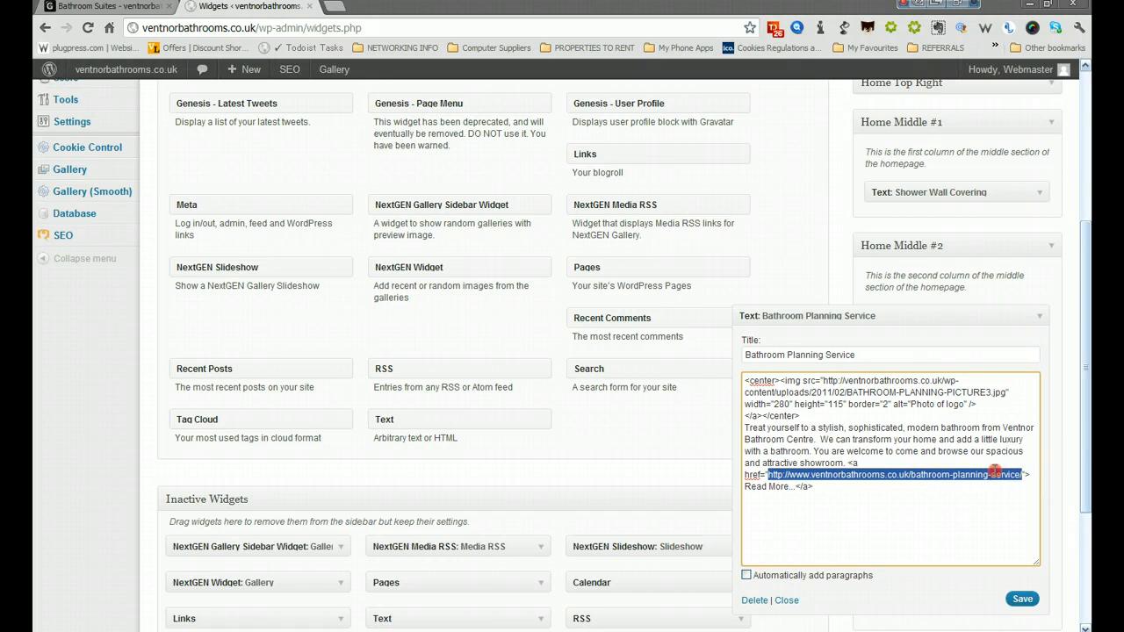
right_click(995, 473)
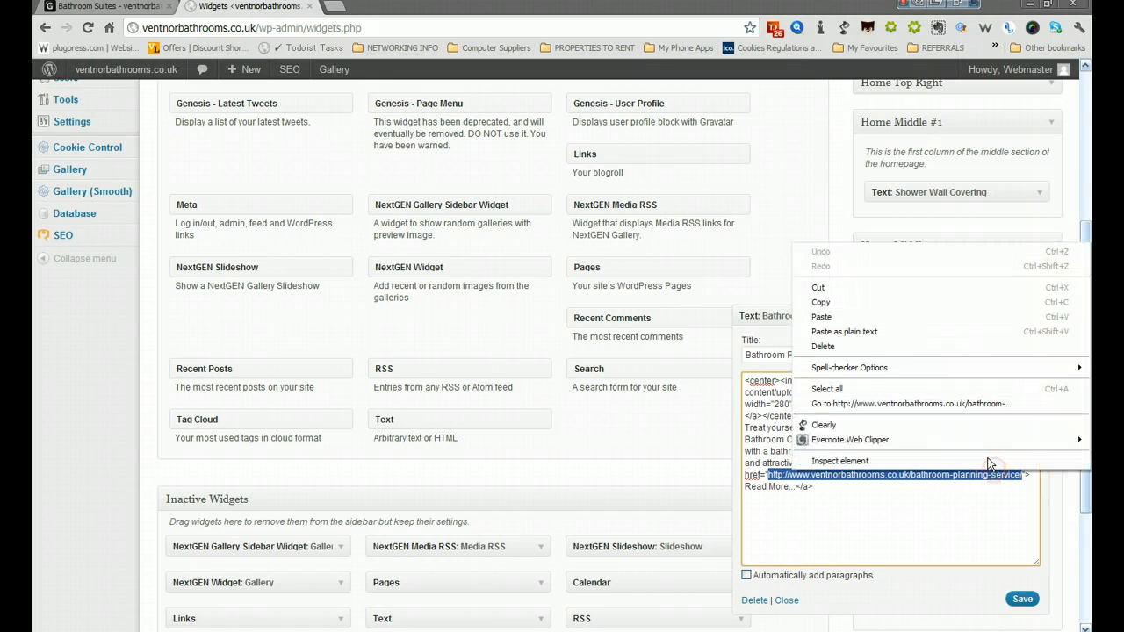
left_click(807, 222)
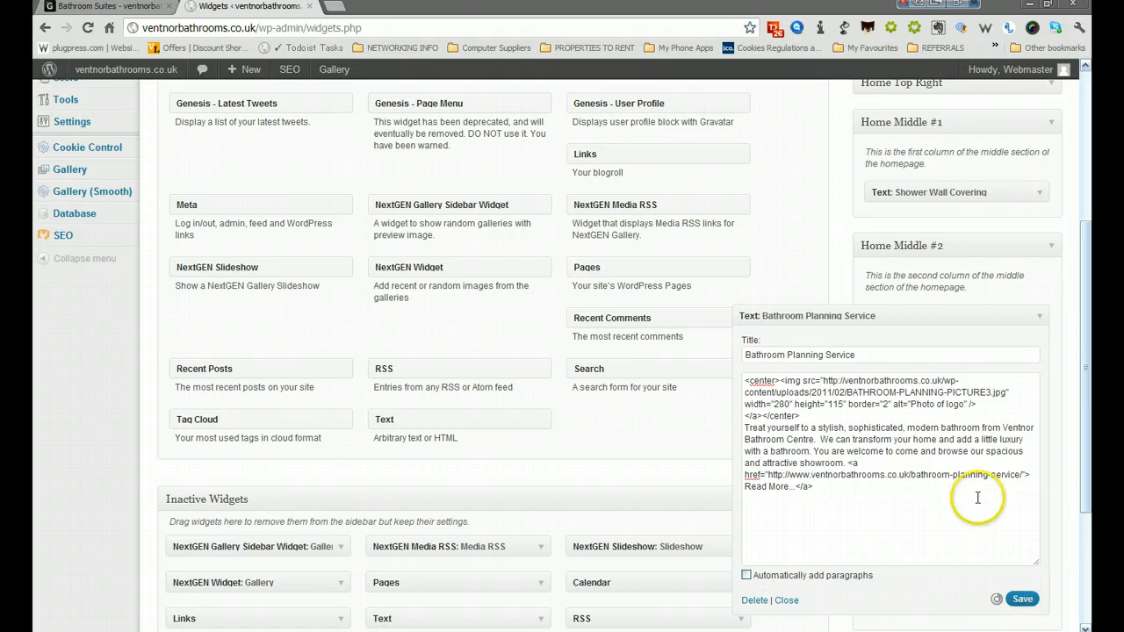
scroll(901, 525, "down", 1)
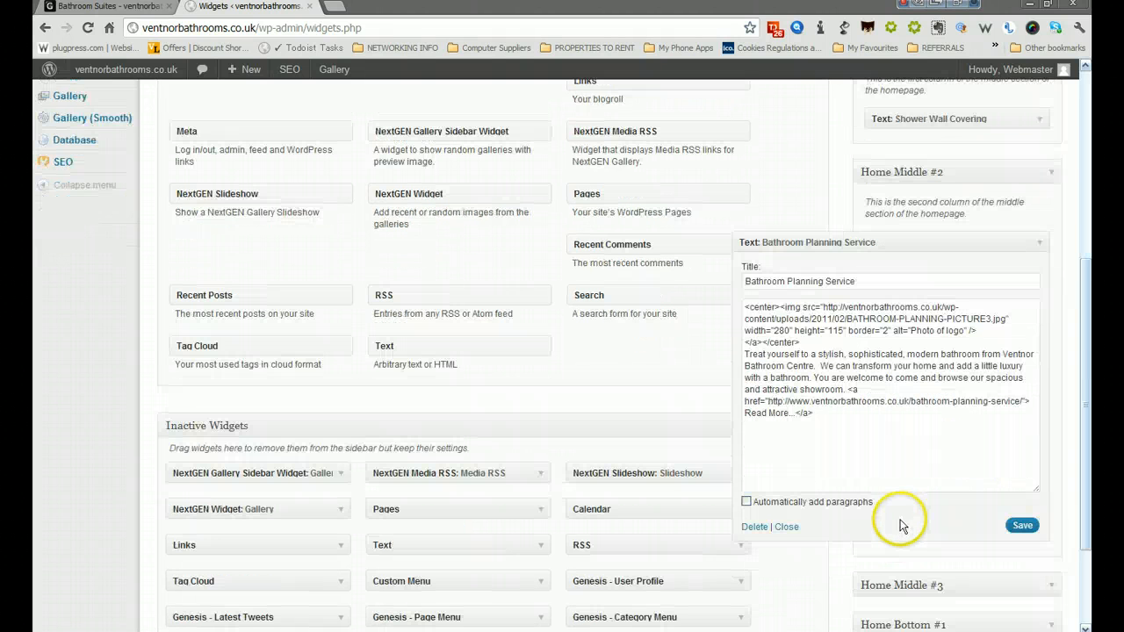
left_click(788, 527)
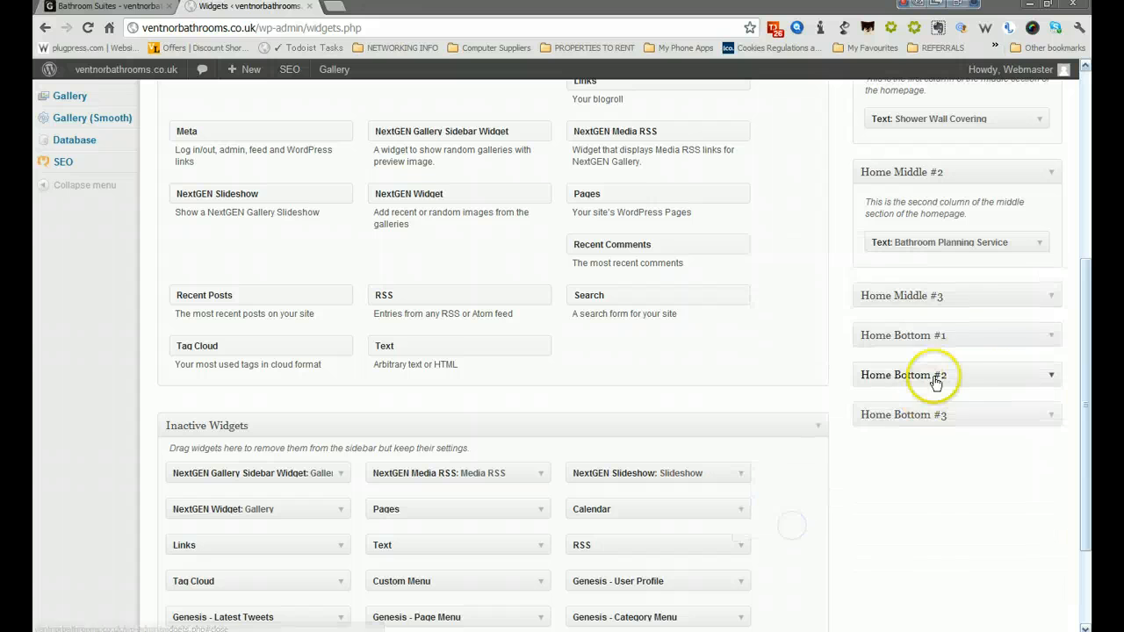
Examine the image code, text and Read More link in the Baths text widget under Home Middle #3, closing it when finished.
left_click(1047, 293)
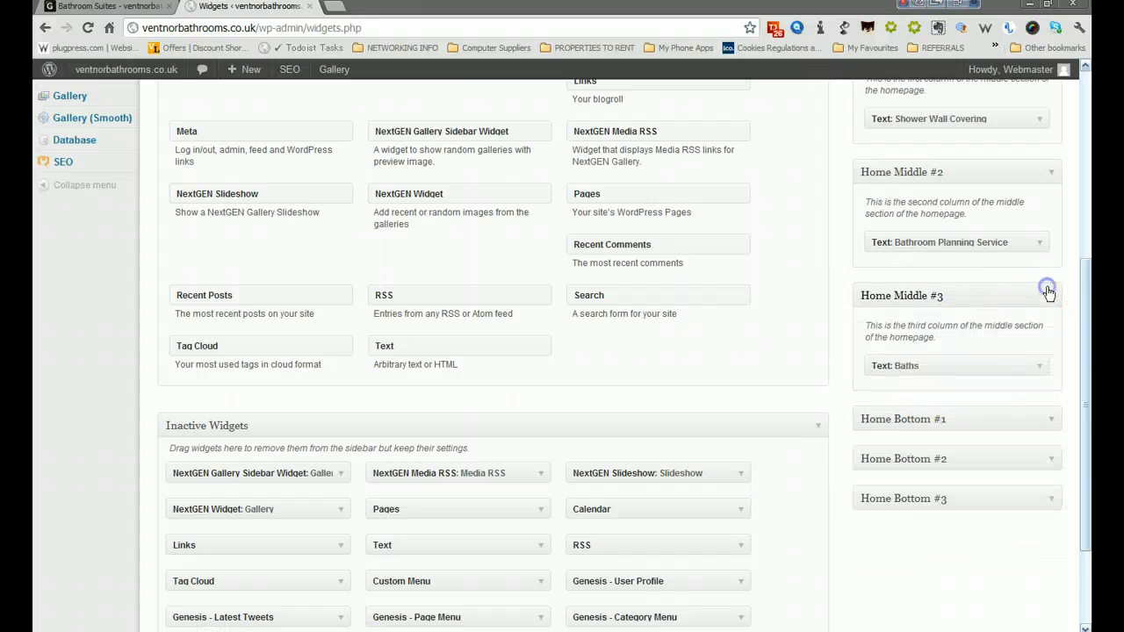
left_click(1039, 366)
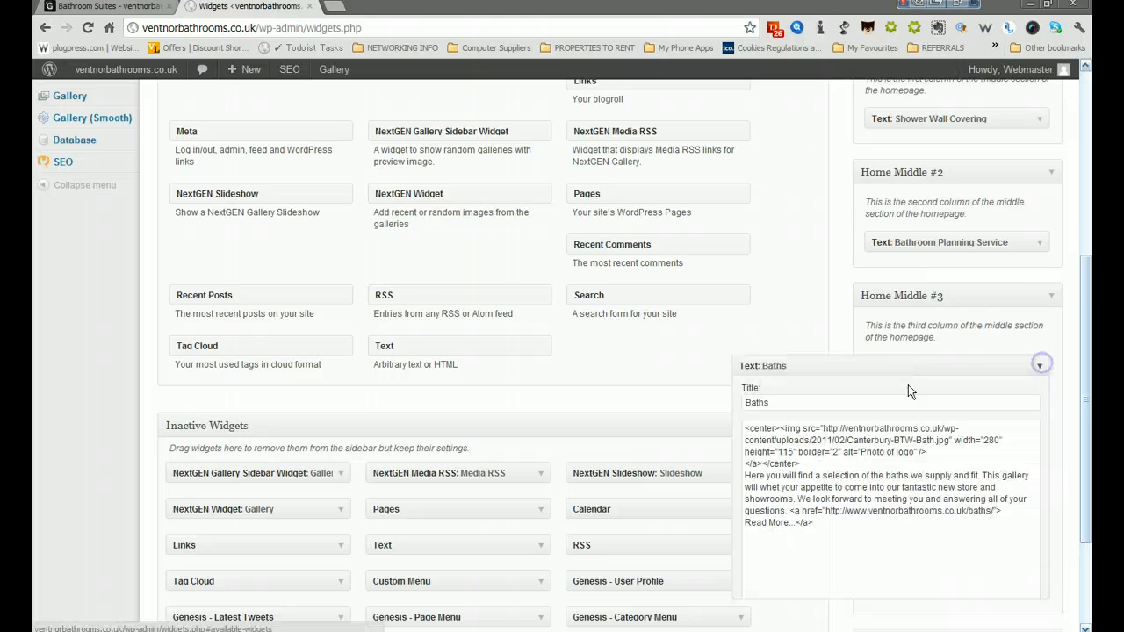
scroll(908, 386, "down", 1)
scroll(896, 431, "up", 2)
scroll(901, 416, "down", 2)
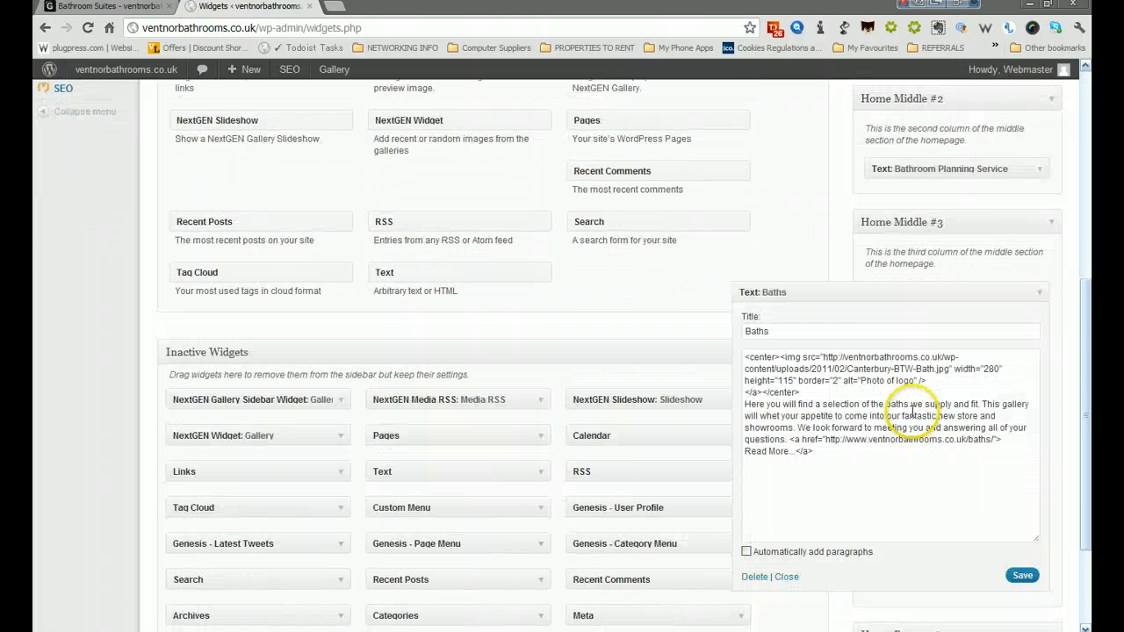
left_click(787, 578)
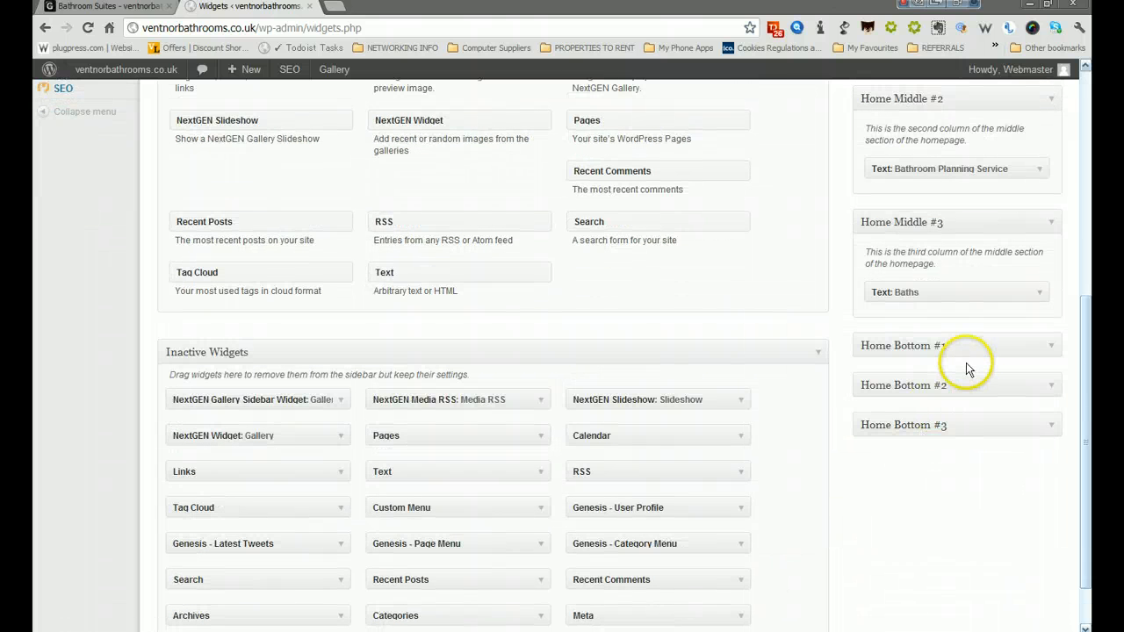
Go to the homepage of the live site and view its middle and bottom rows of sections.
left_click(114, 7)
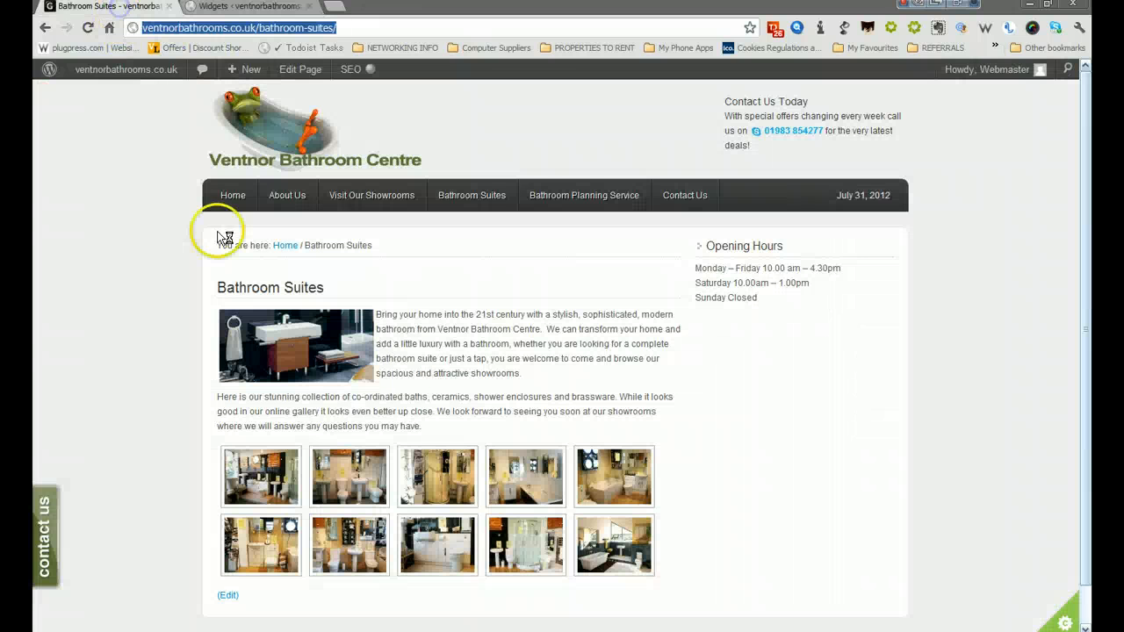
left_click(213, 190)
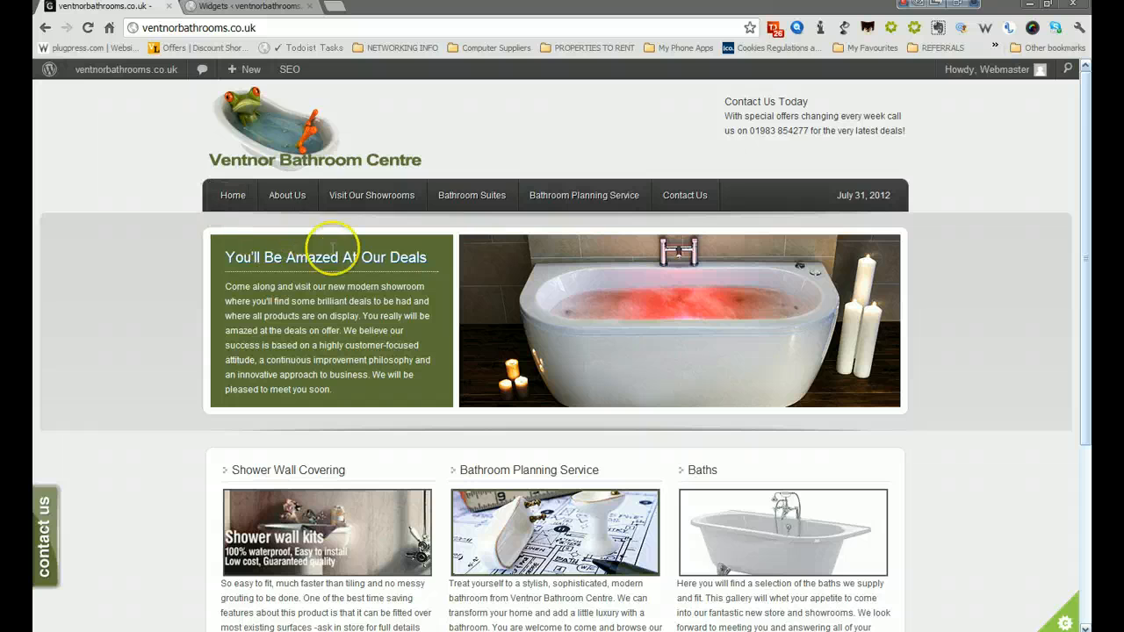
scroll(355, 347, "down", 2)
scroll(257, 333, "down", 2)
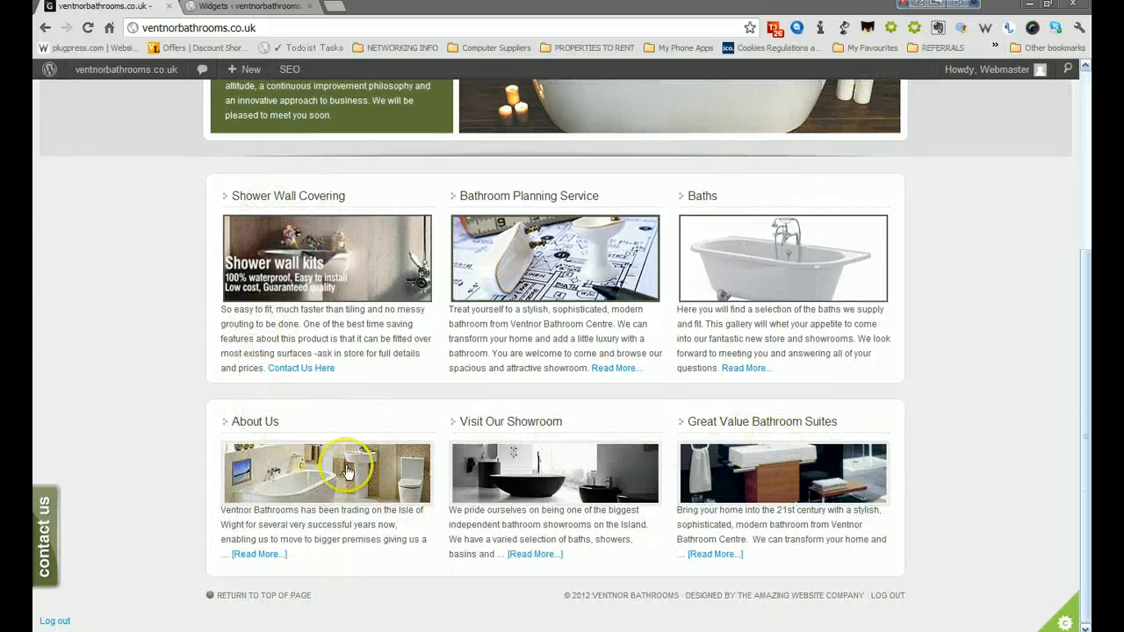
Collapse the Home Middle #3, Home Middle #2 and Home Middle #1 widget areas on the Widgets page.
left_click(255, 7)
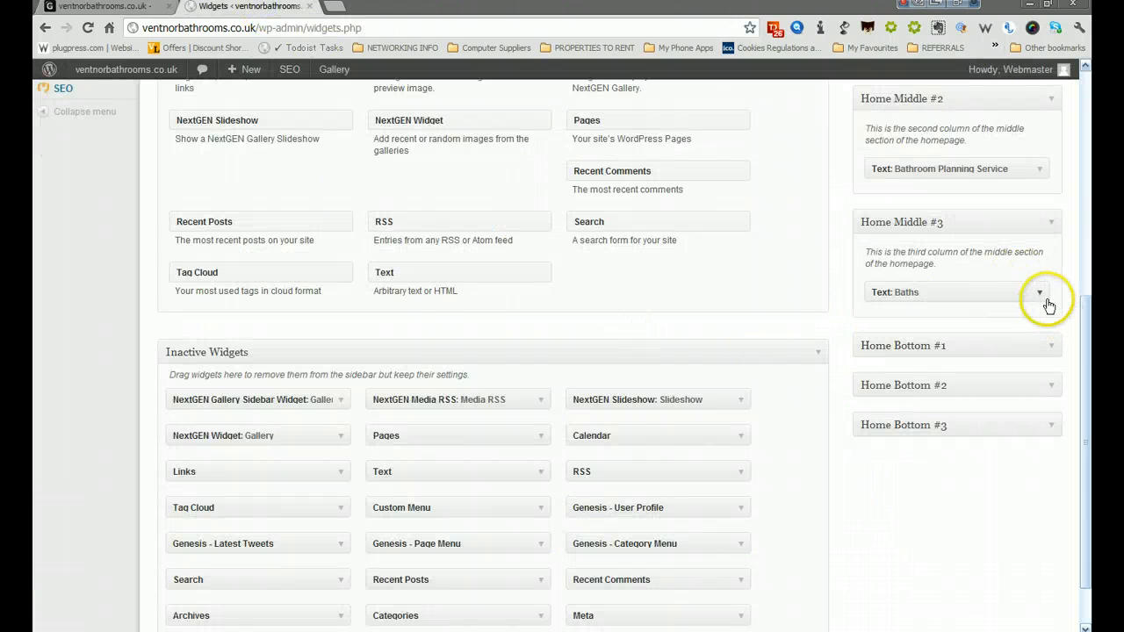
left_click(1046, 229)
scroll(1051, 220, "up", 3)
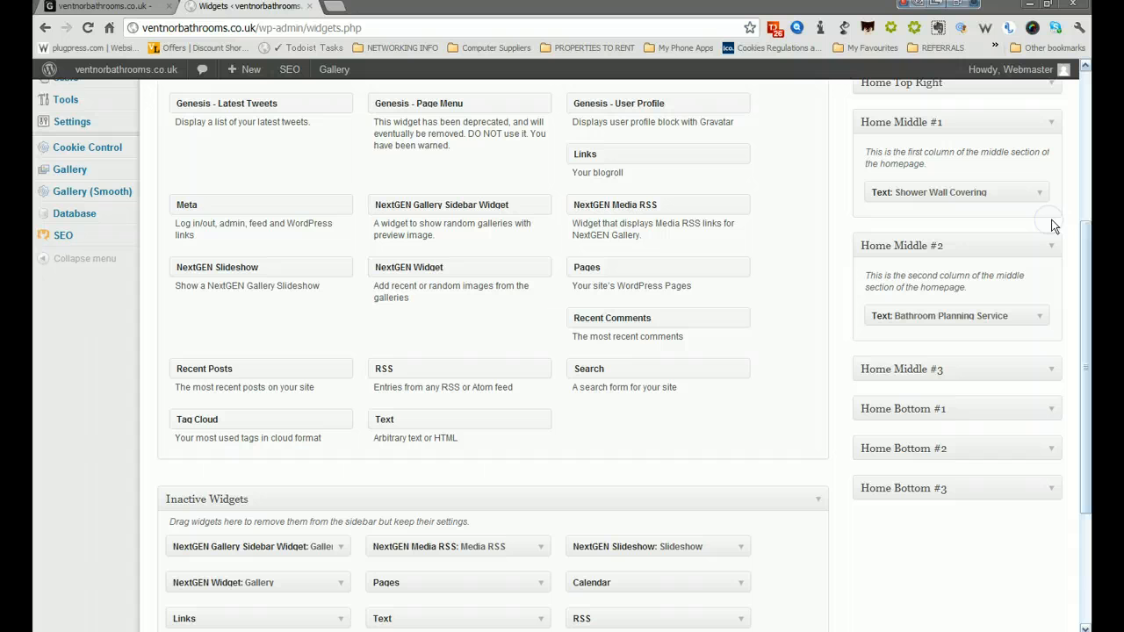
left_click(1041, 316)
left_click(1033, 317)
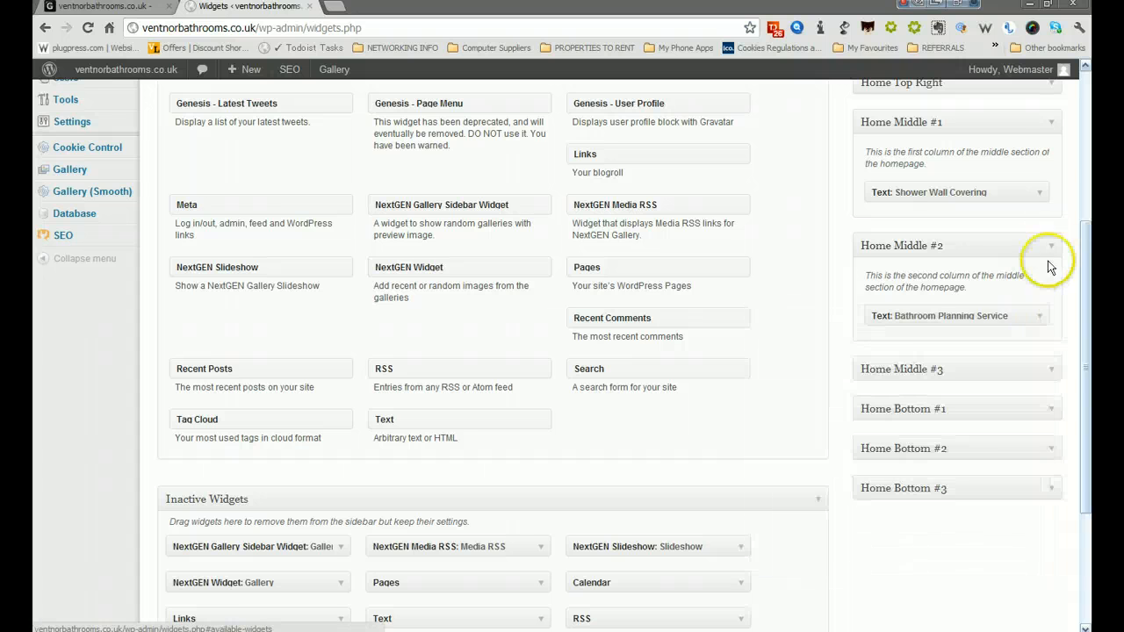
left_click(1048, 246)
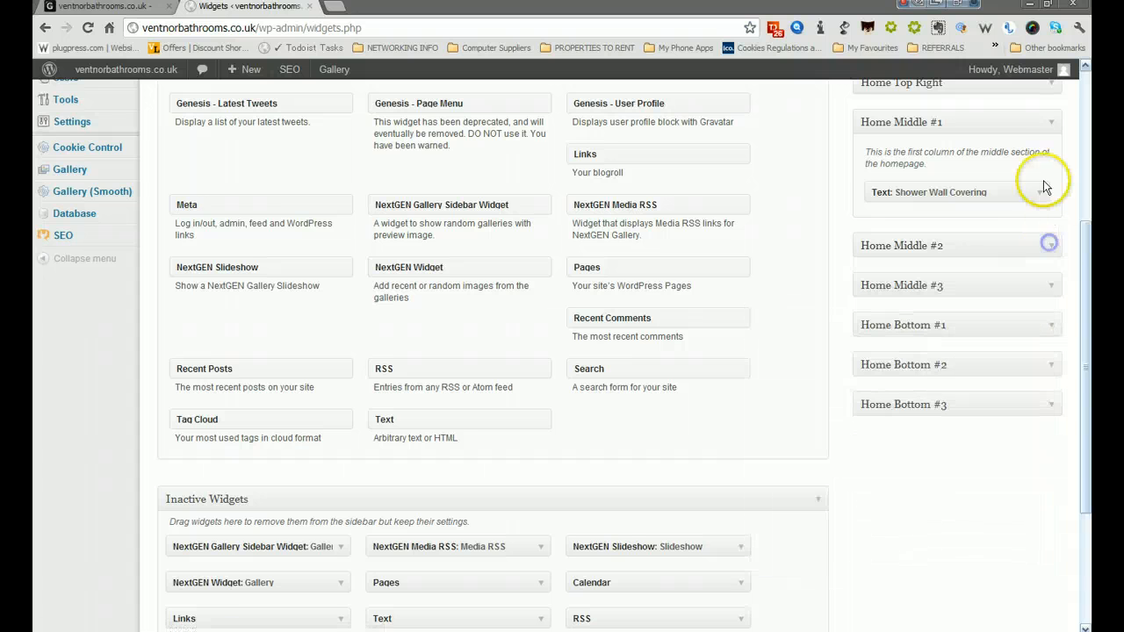
left_click(1049, 124)
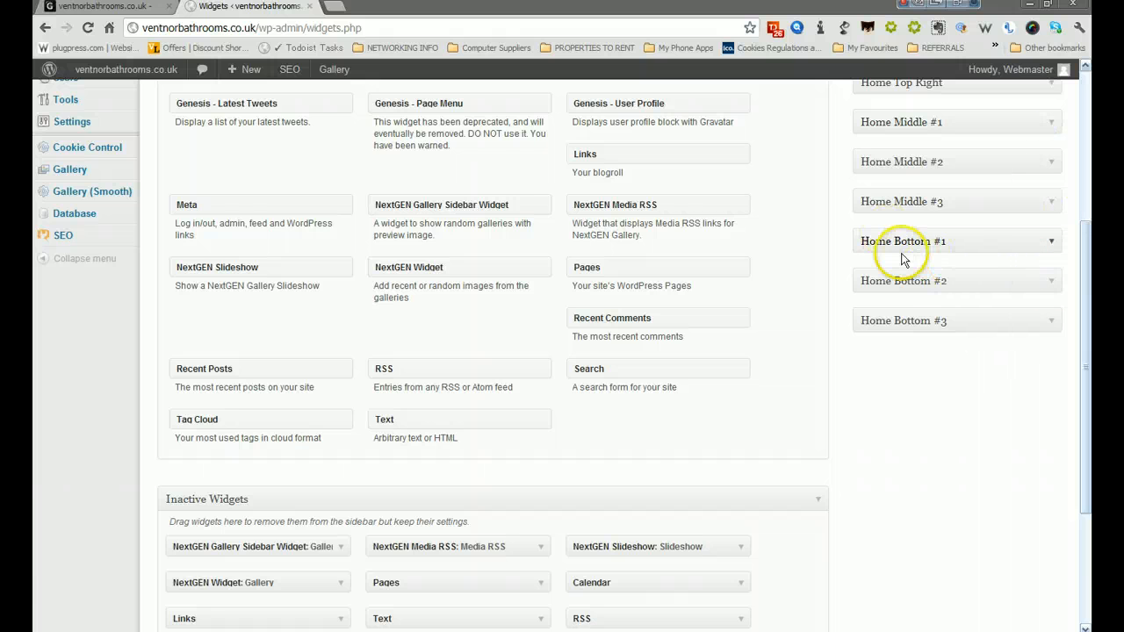
View the live homepage's About Us section and open its Genesis - Featured Page widget under Home Bottom #1.
left_click(141, 8)
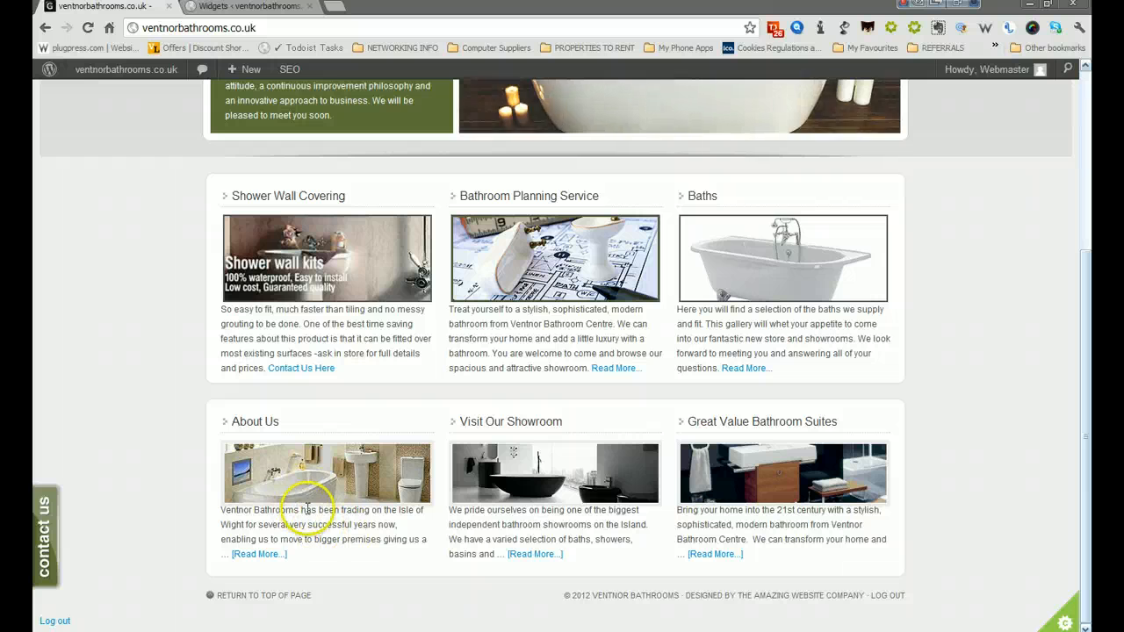
left_click(250, 7)
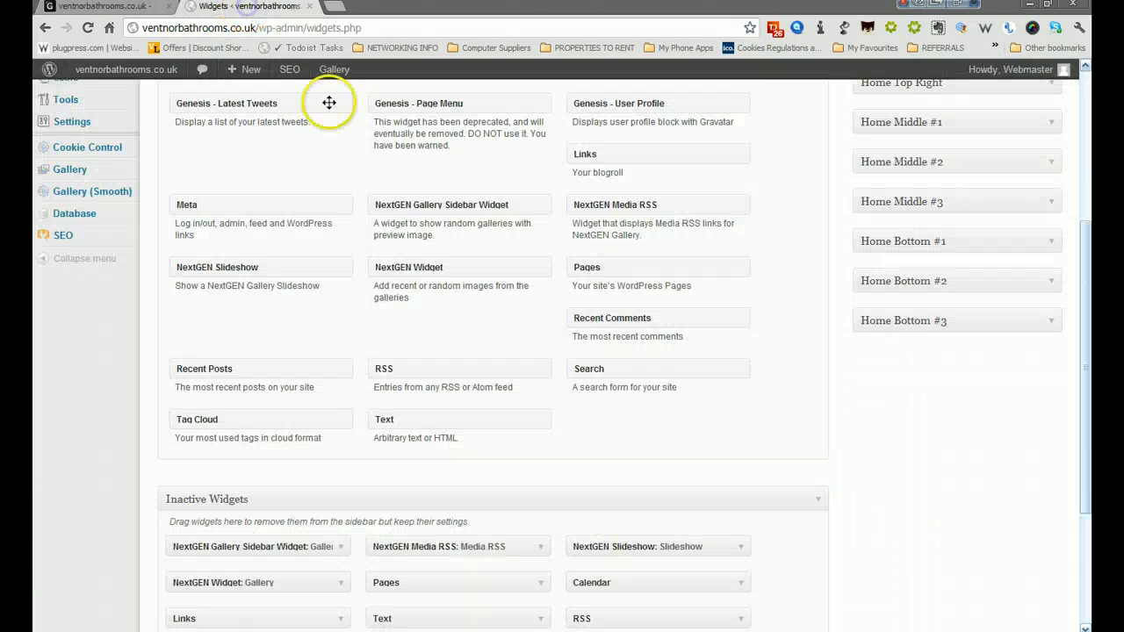
left_click(1051, 242)
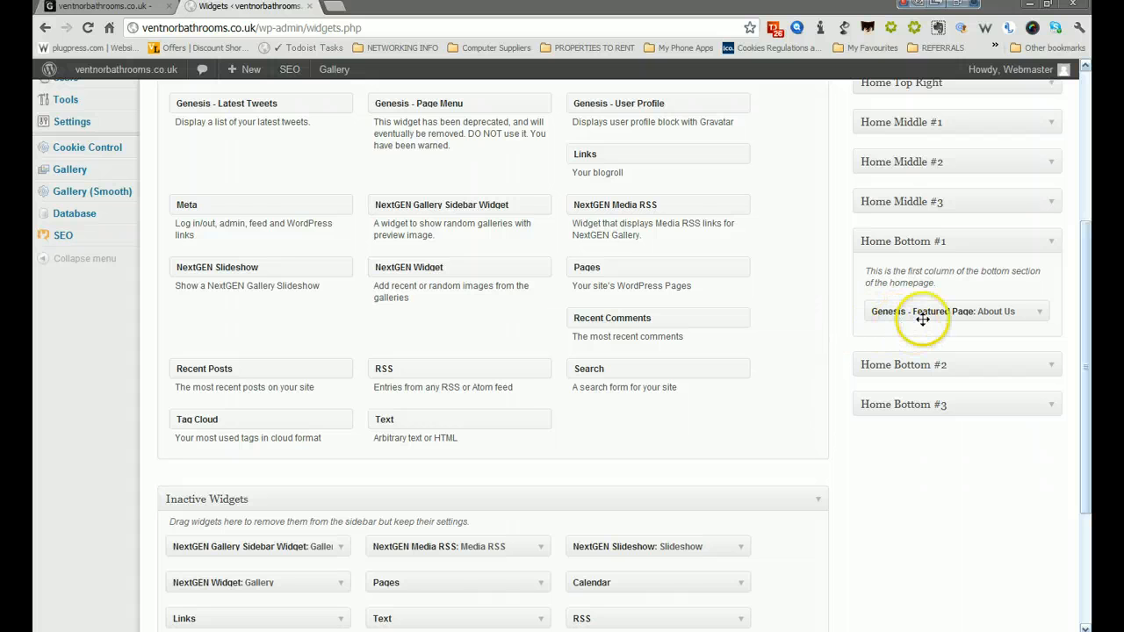
left_click(1038, 313)
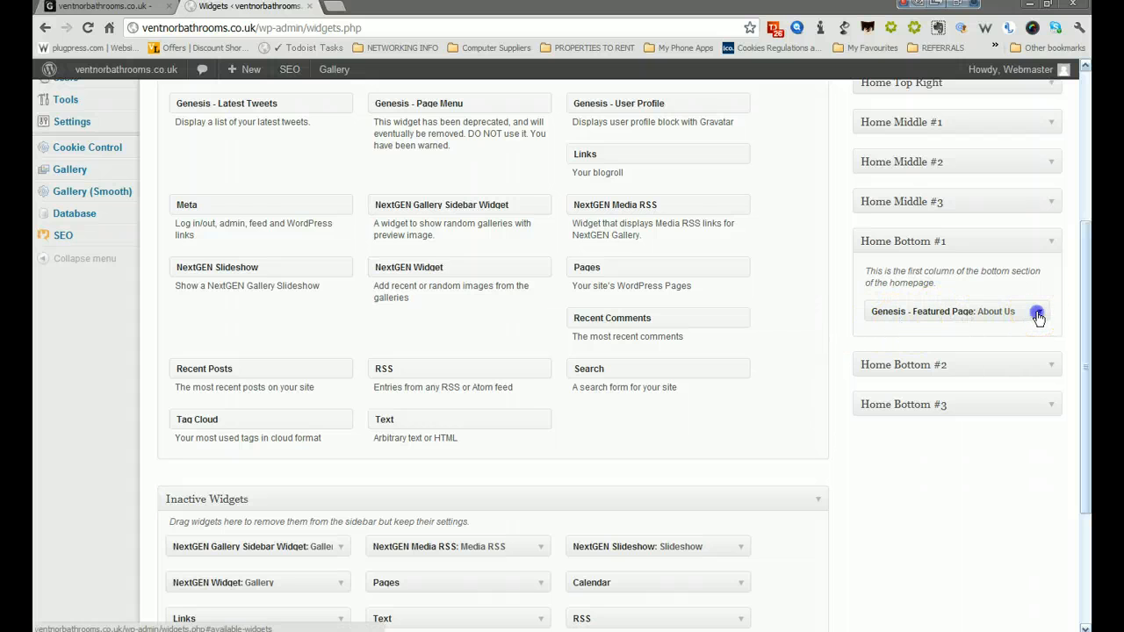
left_click_drag(1087, 324, 1088, 388)
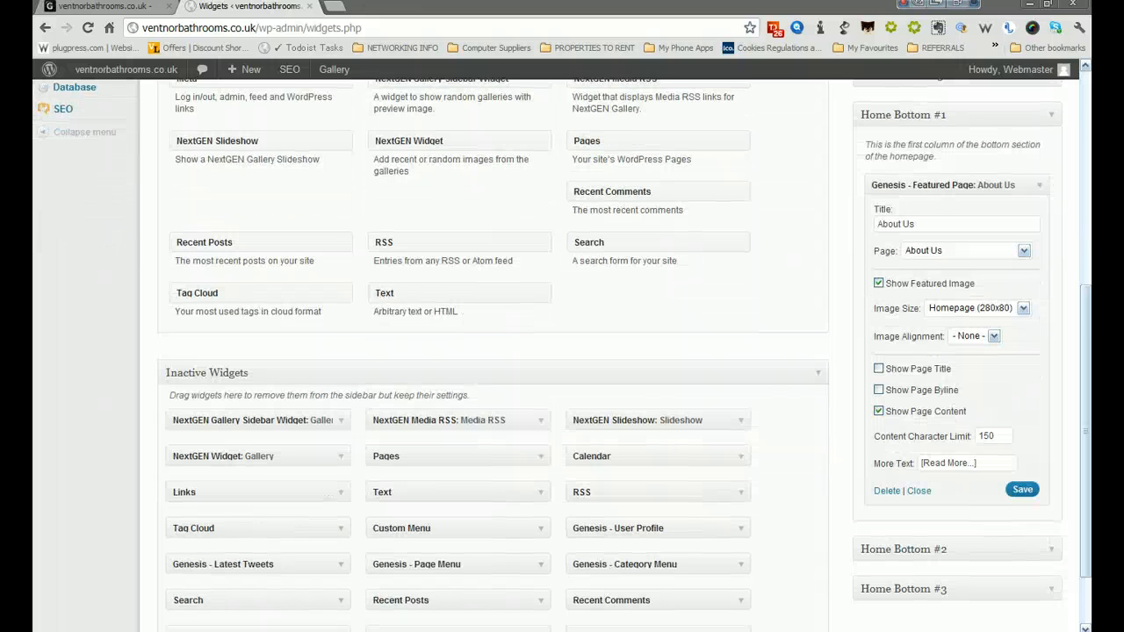
Set both the page and the title of the Home Bottom #1 featured page widget to Visit Our Showrooms and save it.
left_click(1023, 251)
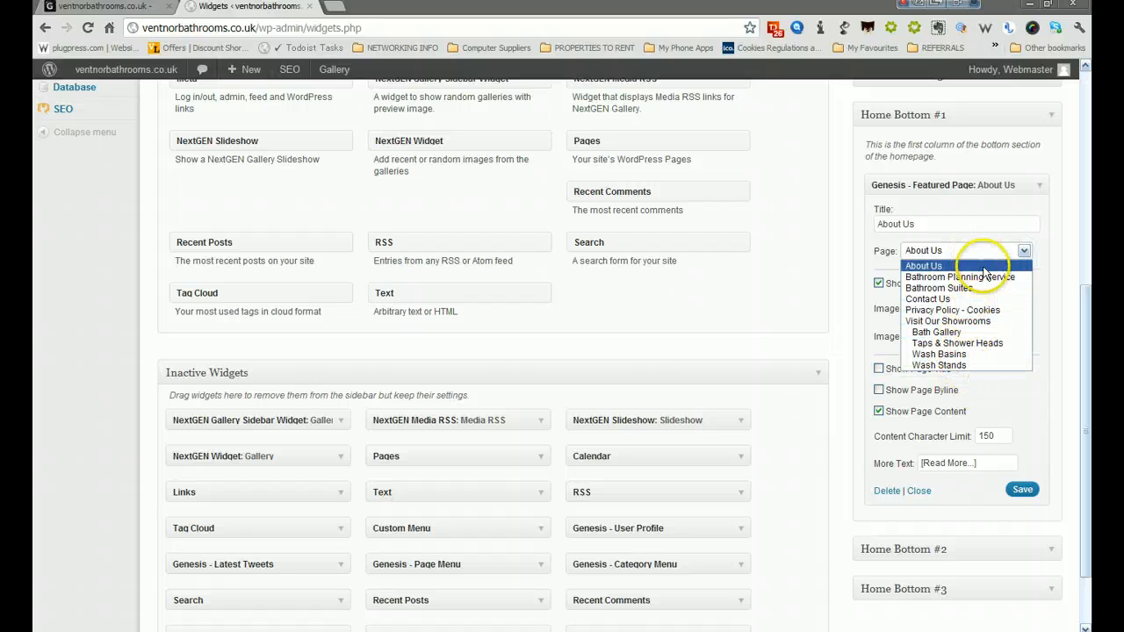
left_click(987, 321)
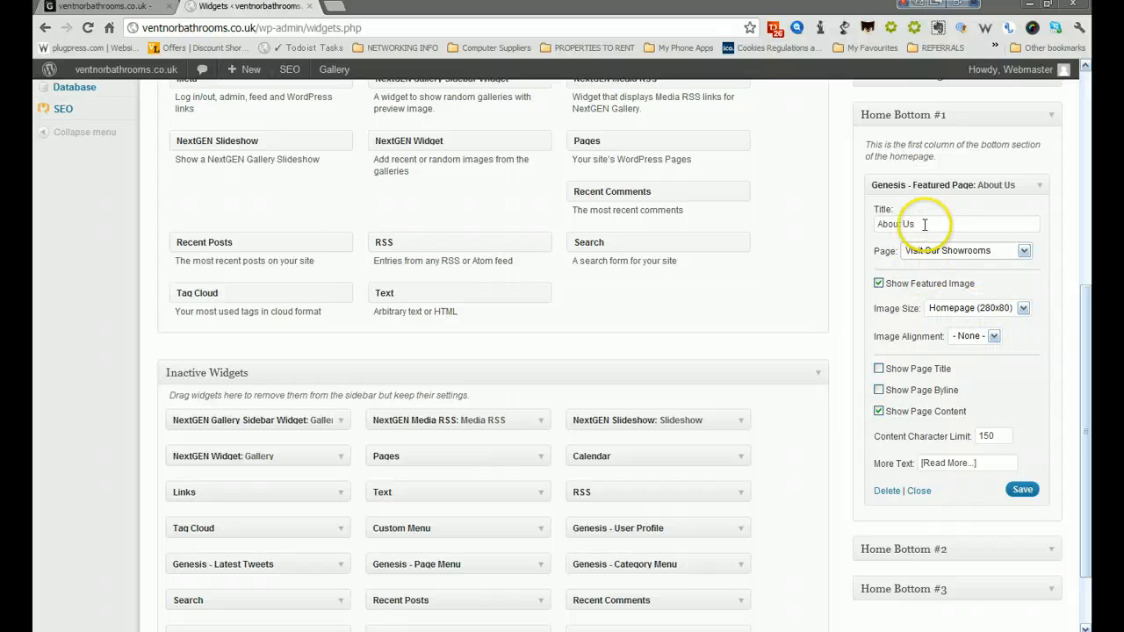
left_click_drag(924, 224, 830, 215)
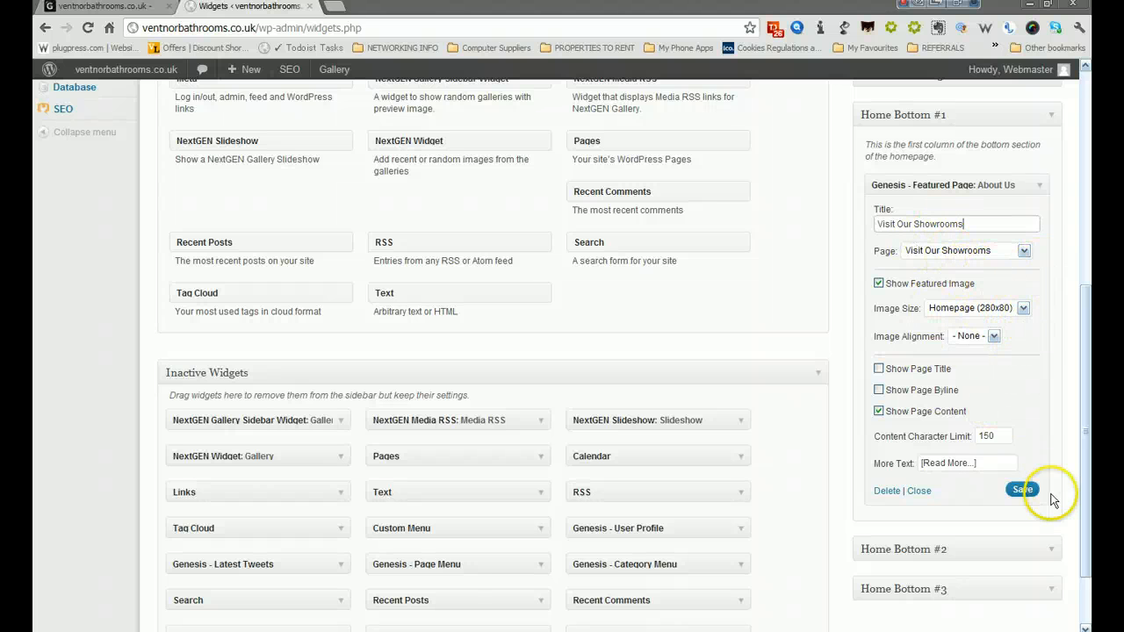
left_click(1023, 492)
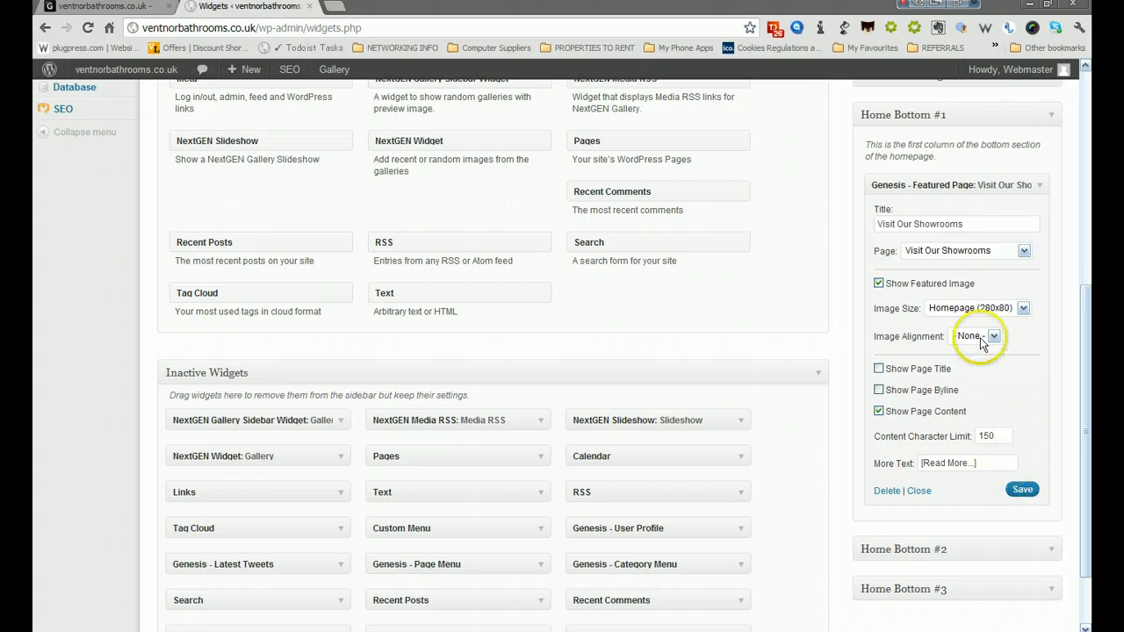
Reload the live homepage and check the first section of the bottom row.
left_click(97, 6)
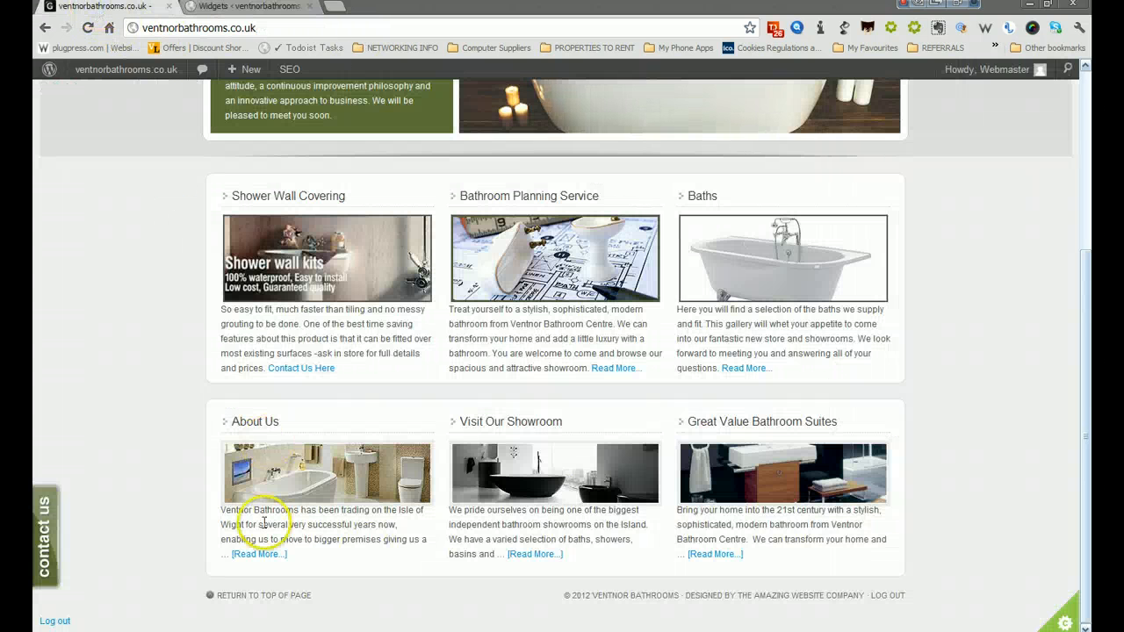
left_click(91, 28)
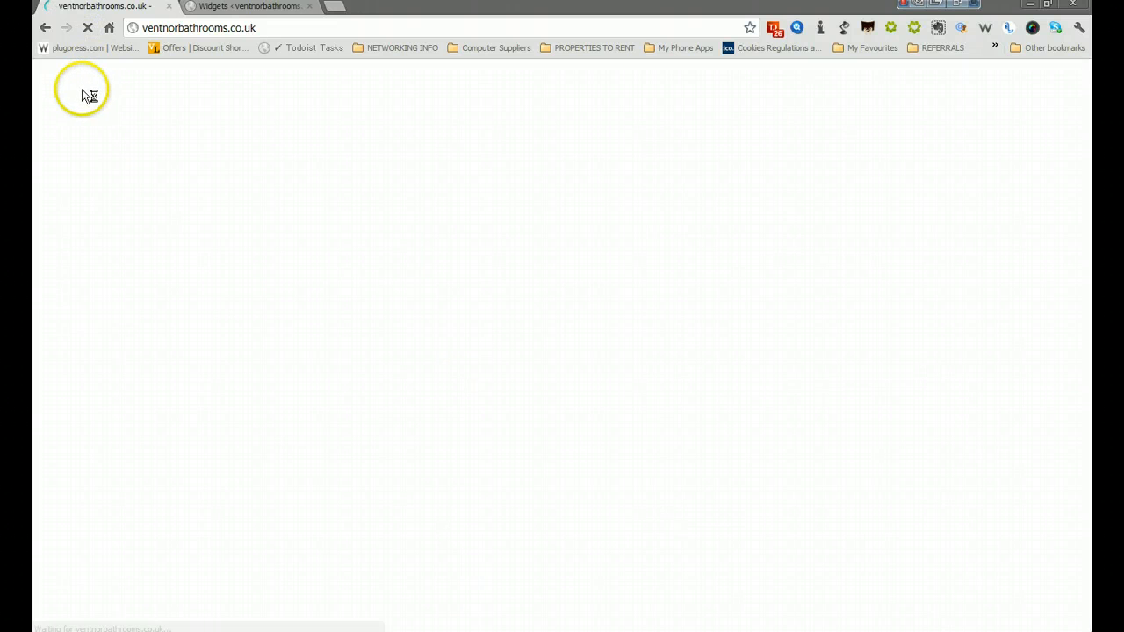
scroll(205, 287, "down", 3)
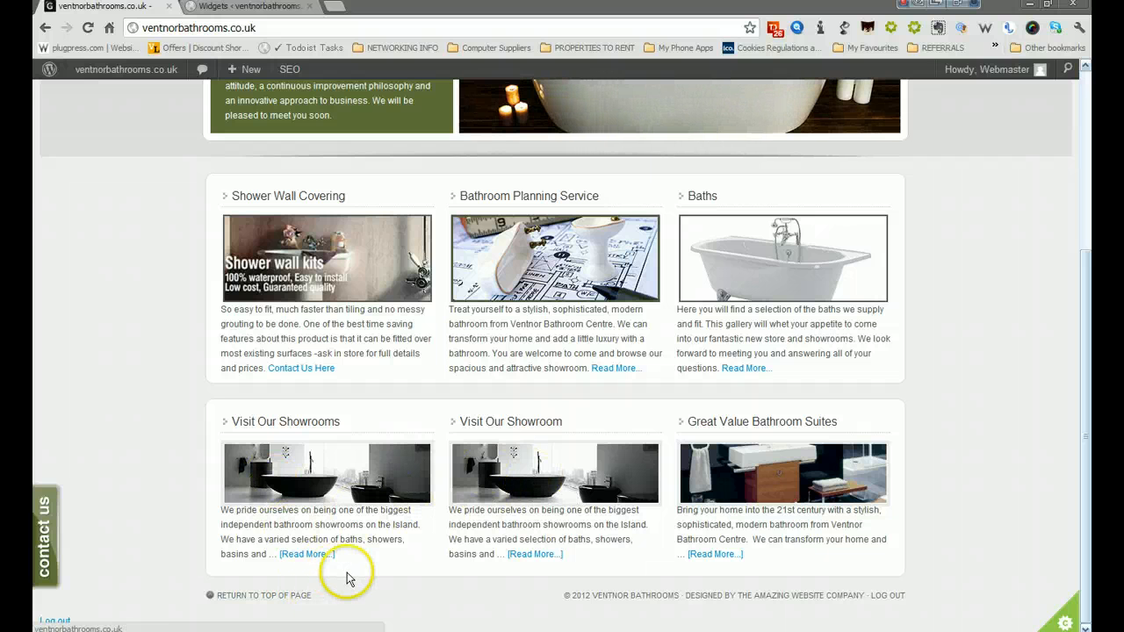
Set the Home Bottom #1 featured page widget's page to About Us and its title to Meet Us Here, and save it.
left_click(248, 6)
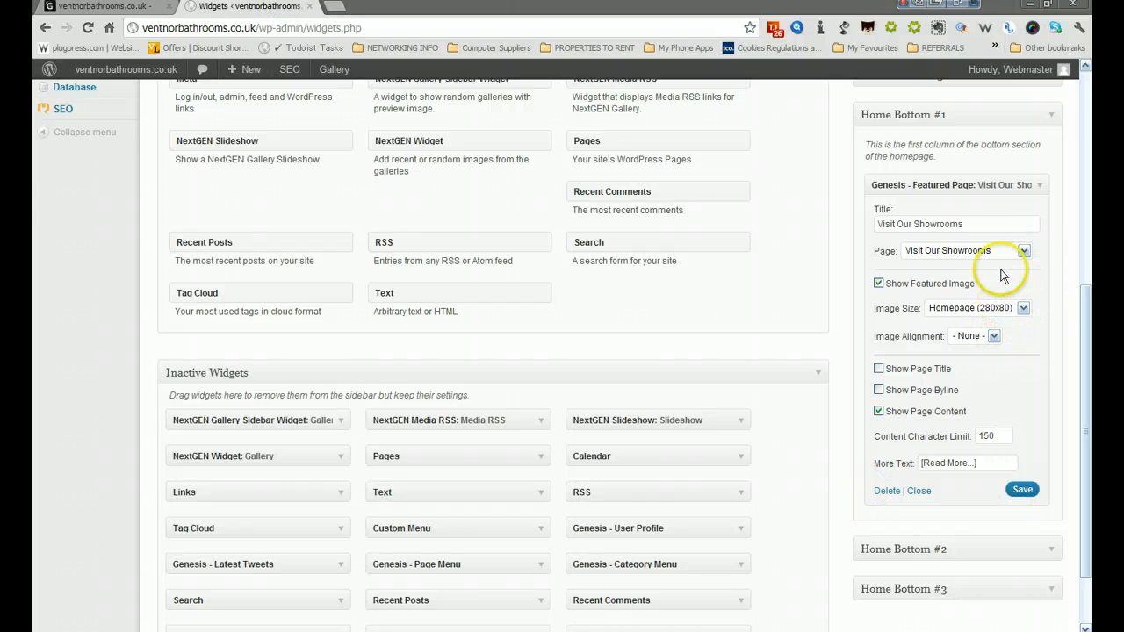
scroll(1005, 263, "up", 1)
left_click(1021, 325)
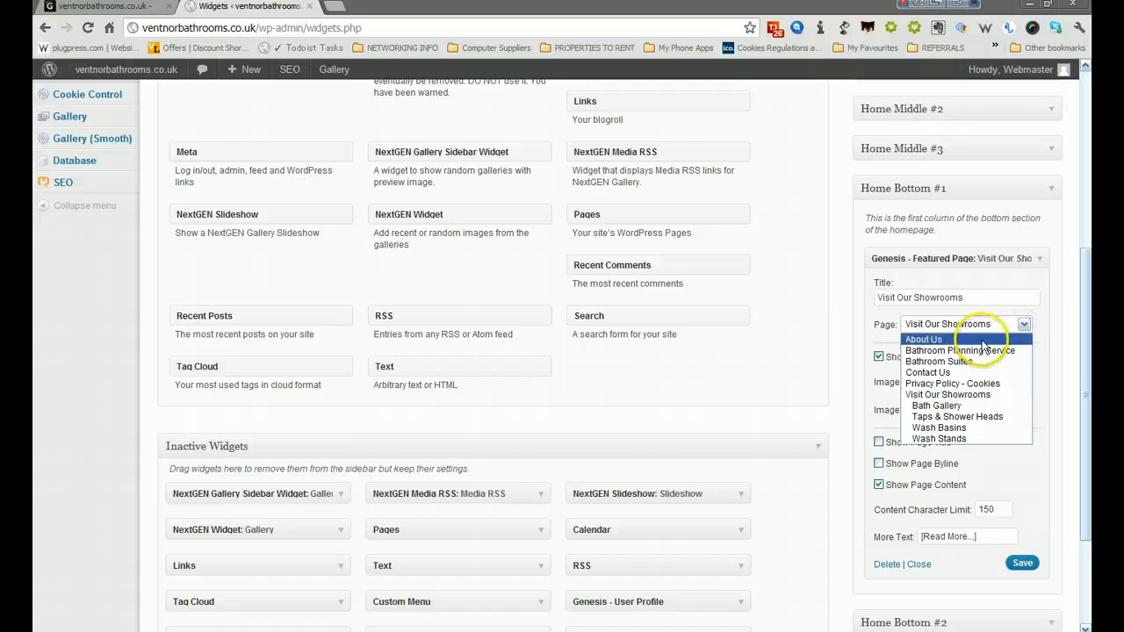
left_click(982, 341)
left_click_drag(978, 297, 727, 309)
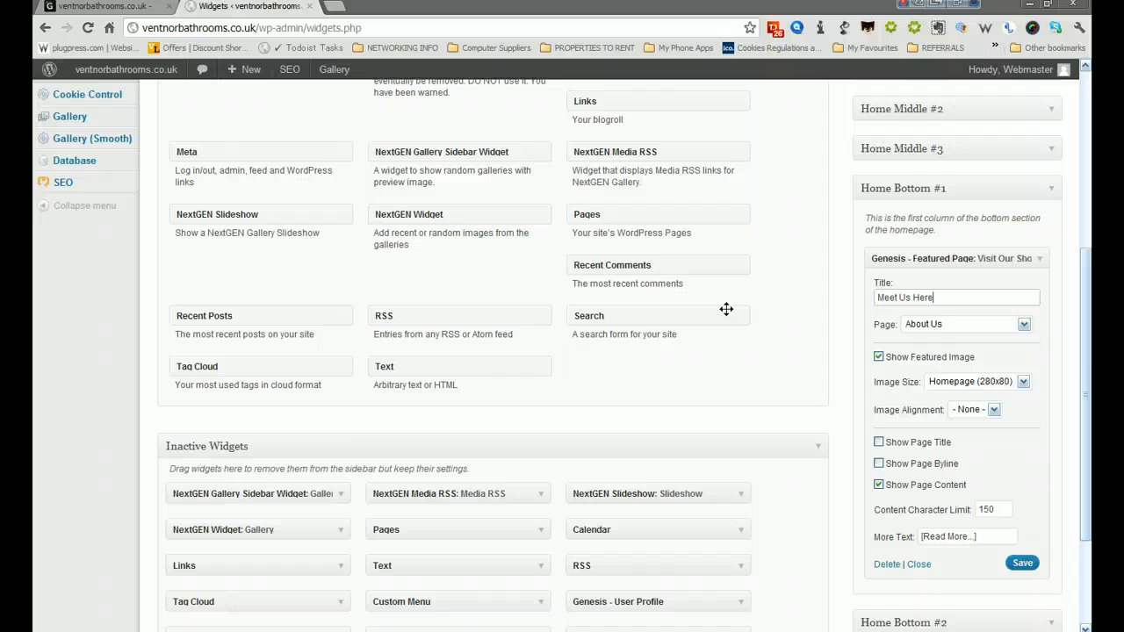
left_click(1021, 564)
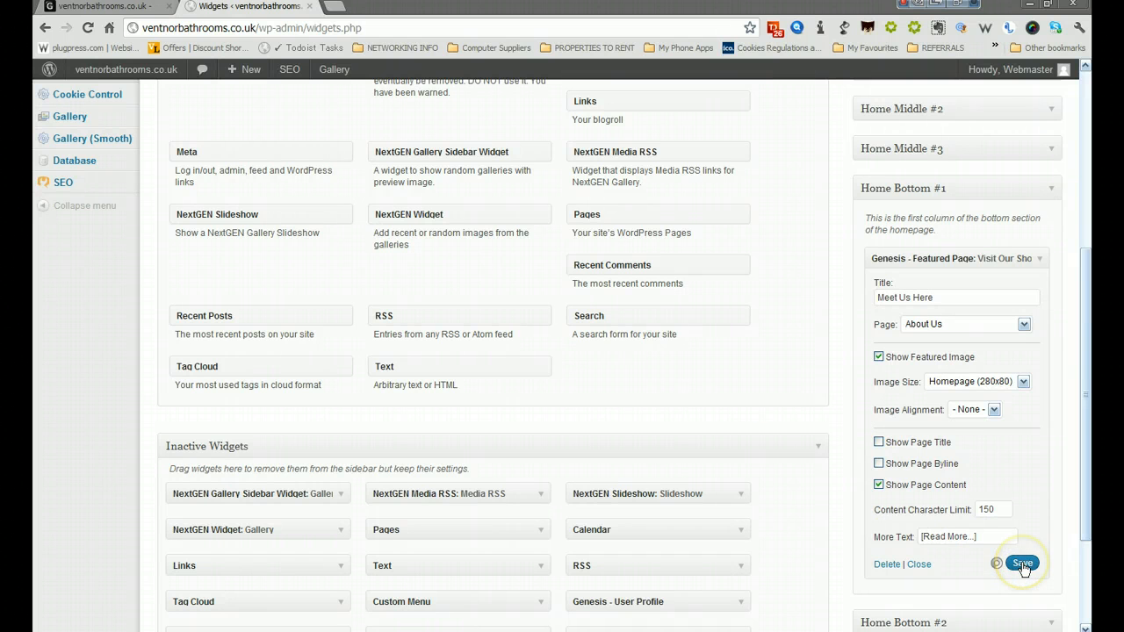
Reload the live homepage, check the Meet Us Here section in the bottom row and follow its Read More link.
left_click(104, 6)
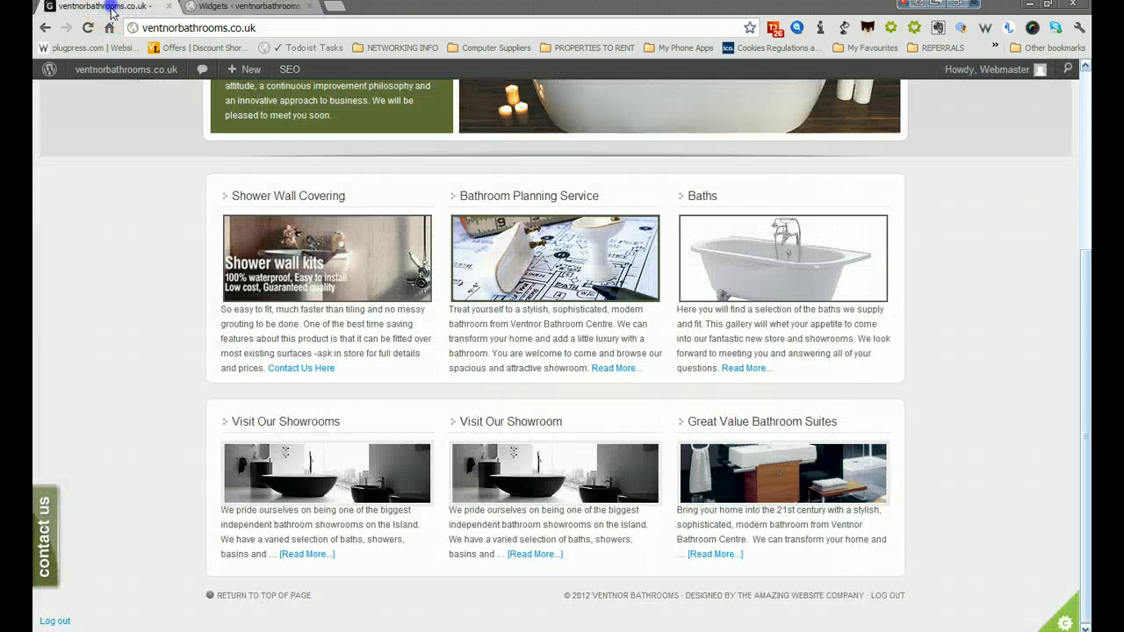
left_click(86, 27)
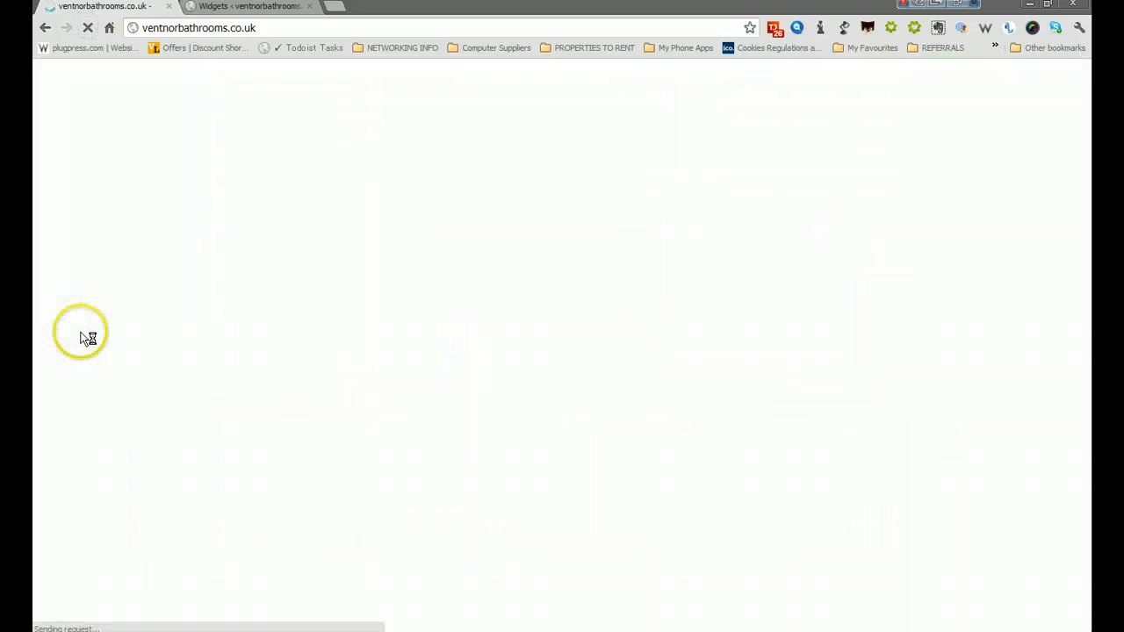
scroll(164, 364, "down", 3)
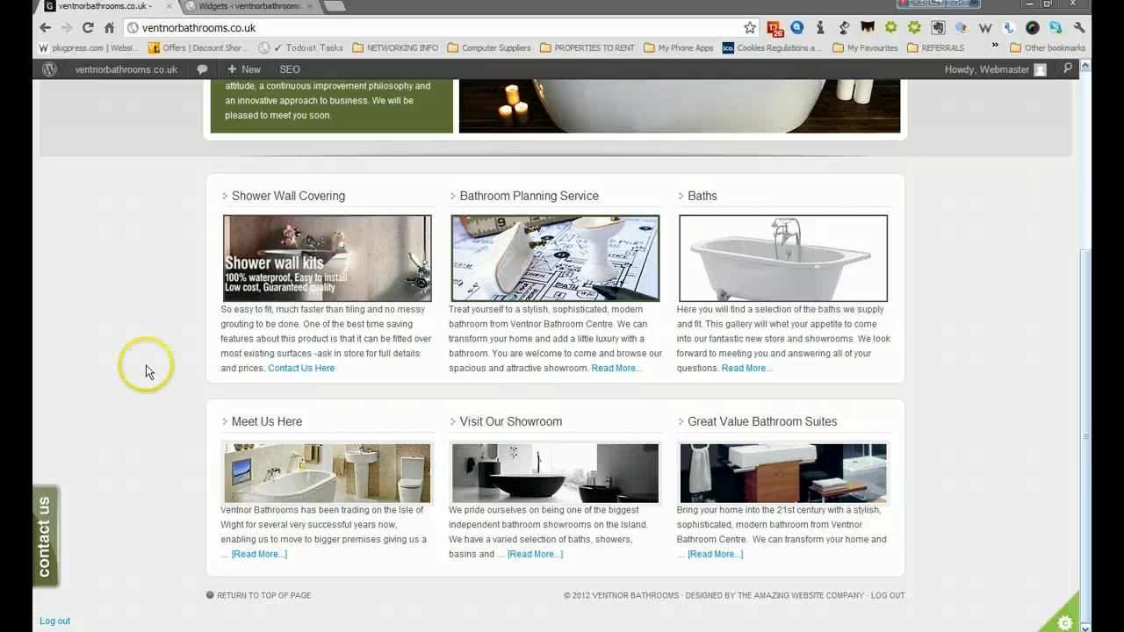
left_click(264, 557)
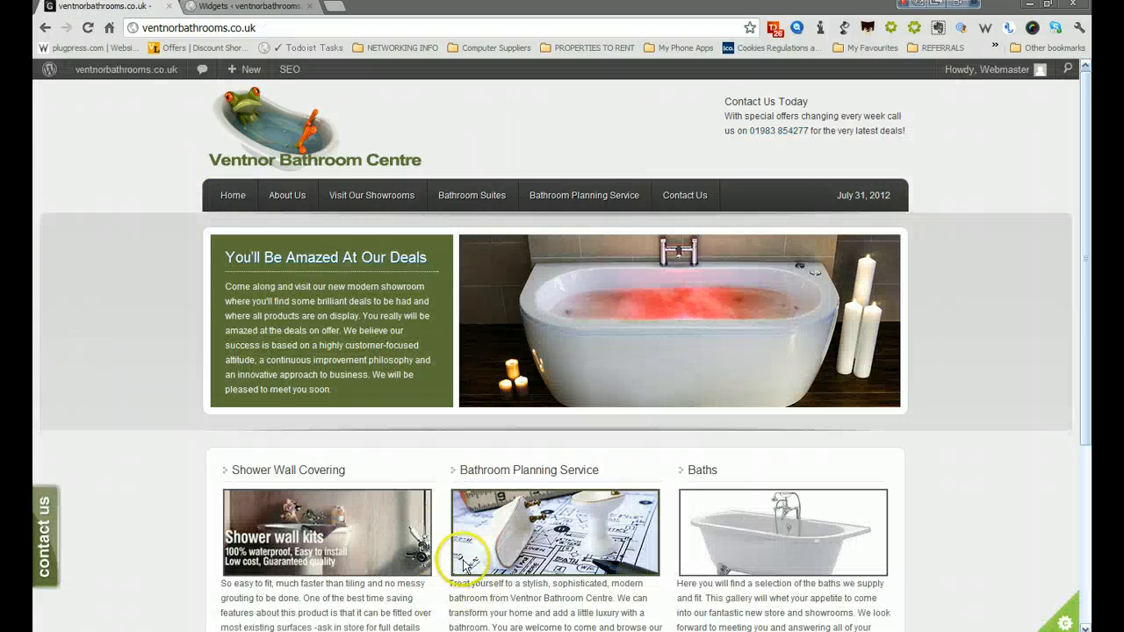
scroll(463, 571, "down", 3)
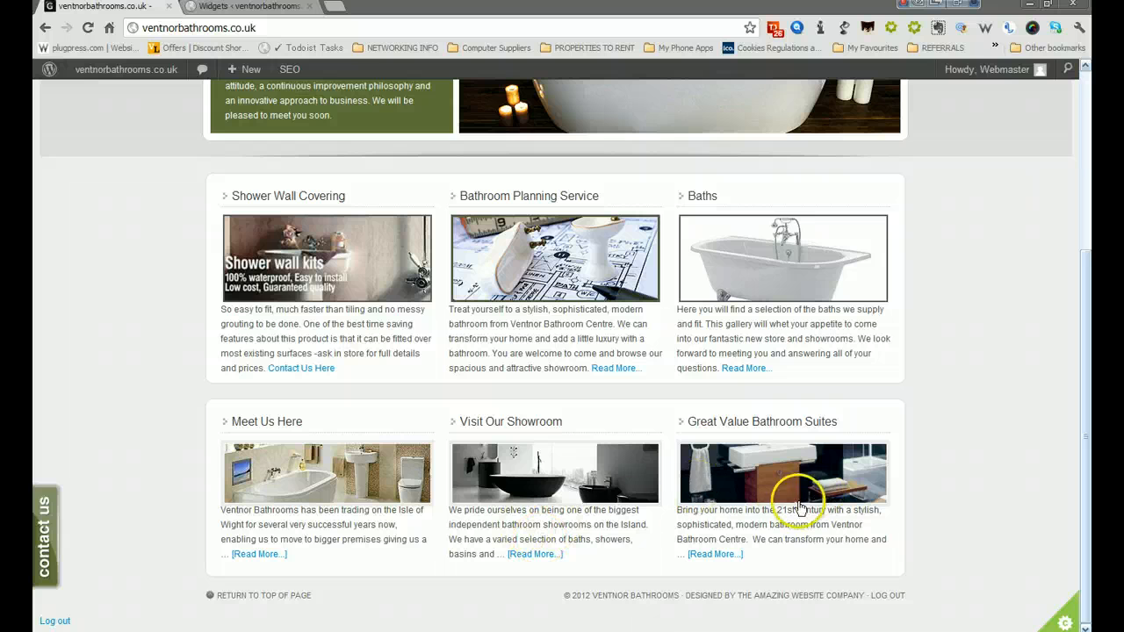
Collapse Home Bottom #1 on the Widgets page and look inside Home Bottom #2 and Home Bottom #3.
left_click(203, 8)
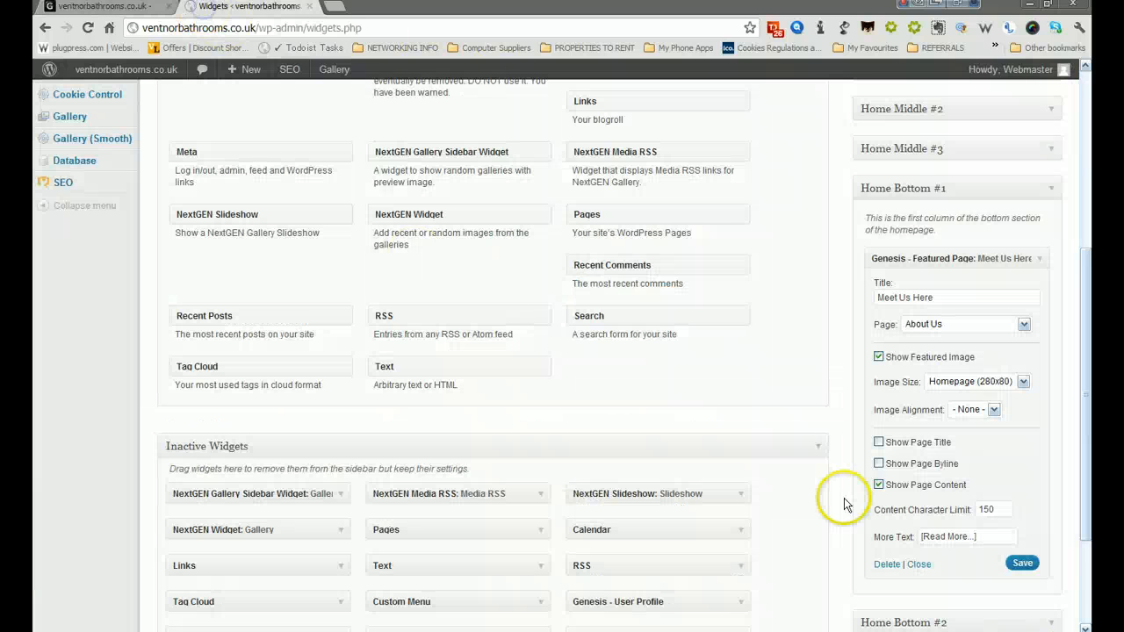
left_click(1040, 257)
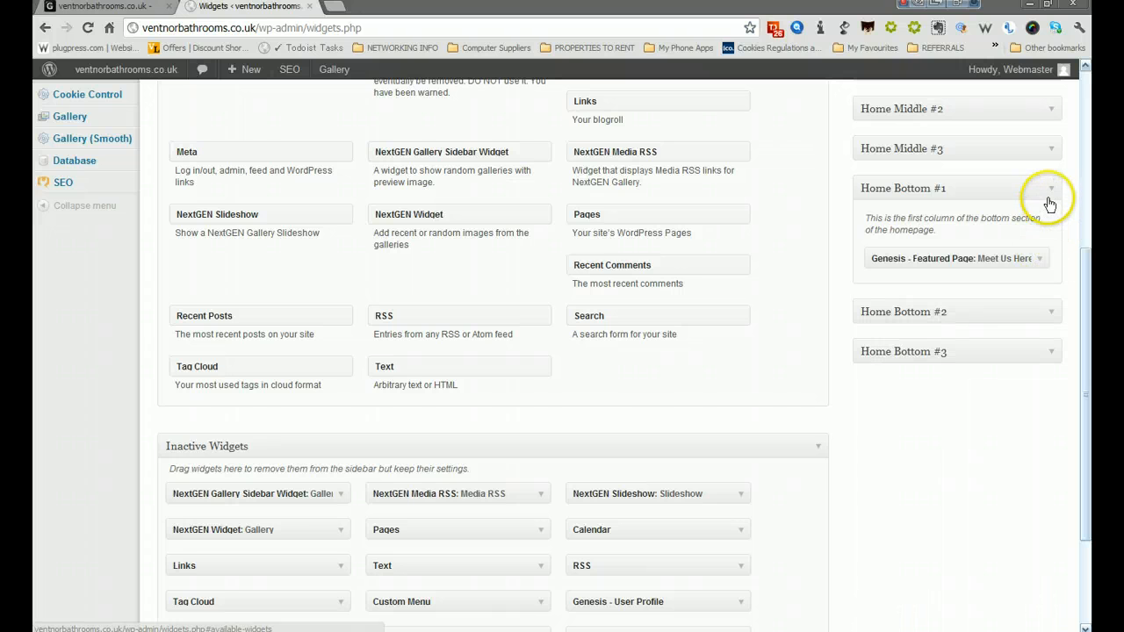
left_click(1050, 186)
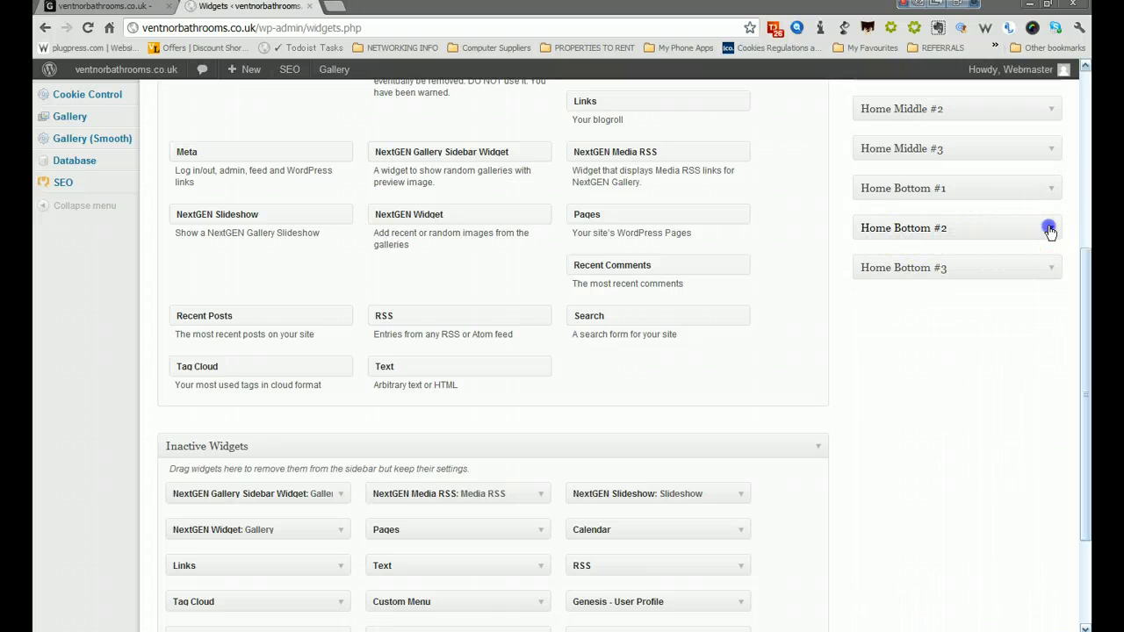
left_click(1050, 228)
left_click(1050, 228)
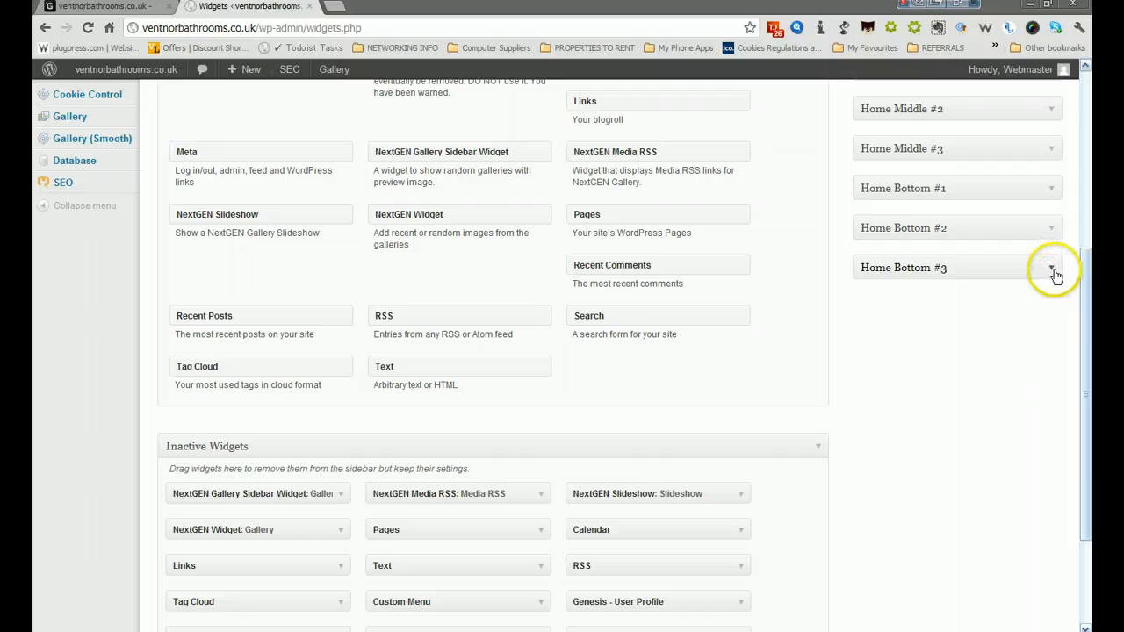
left_click(1051, 268)
left_click(1050, 268)
Look inside the Home Top Left widget area and collapse it again.
left_click_drag(1085, 296, 1088, 239)
scroll(673, 363, "up", 3)
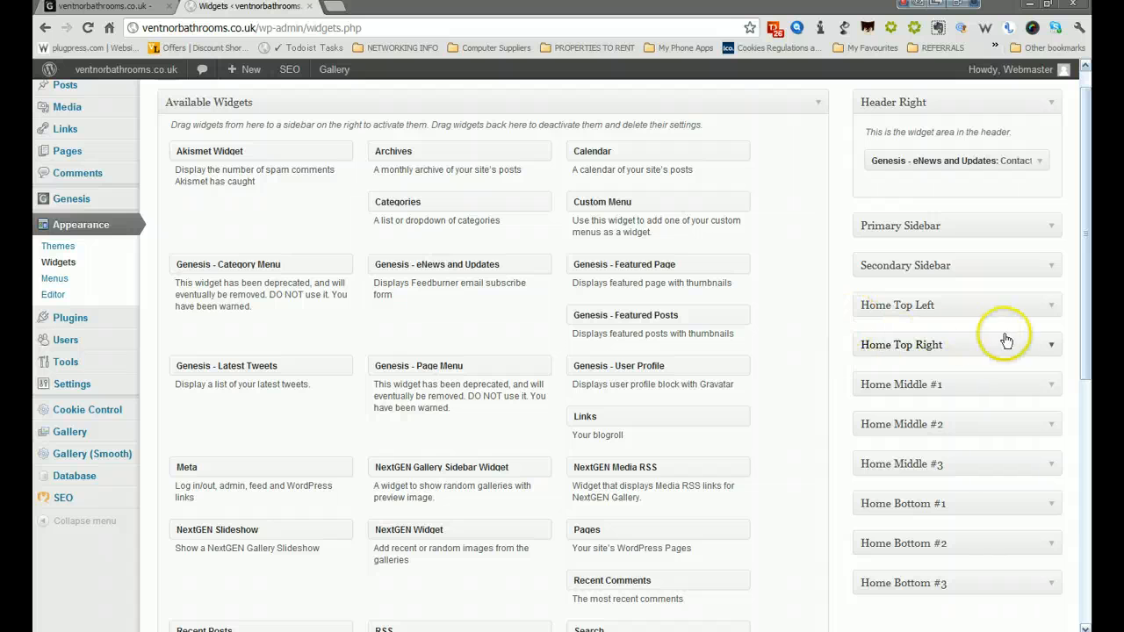
left_click(1050, 309)
left_click(1050, 309)
scroll(1009, 325, "down", 1)
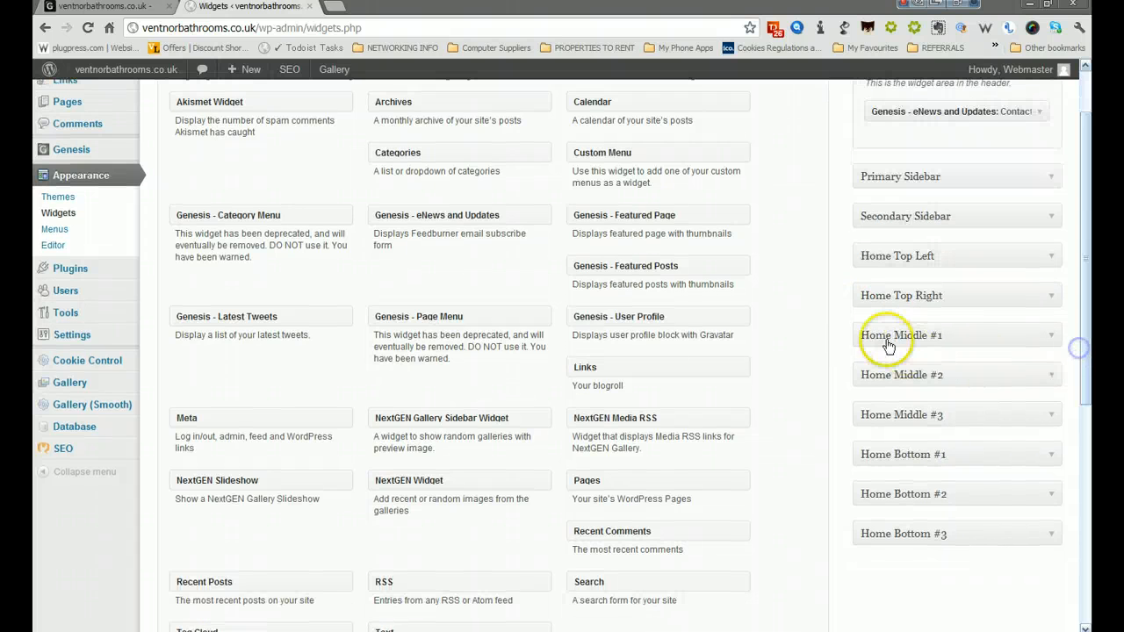
Add a Genesis - Featured Page widget below the Shower Wall Covering text widget in Home Middle #1 and delete it again.
left_click(1050, 335)
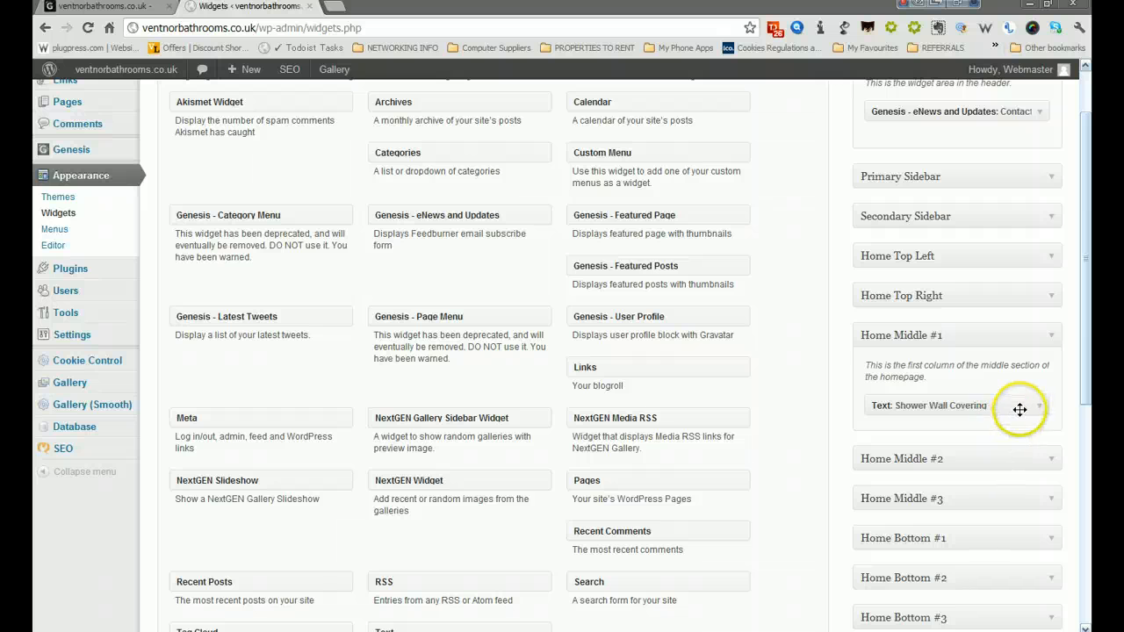
left_click_drag(678, 234, 883, 447)
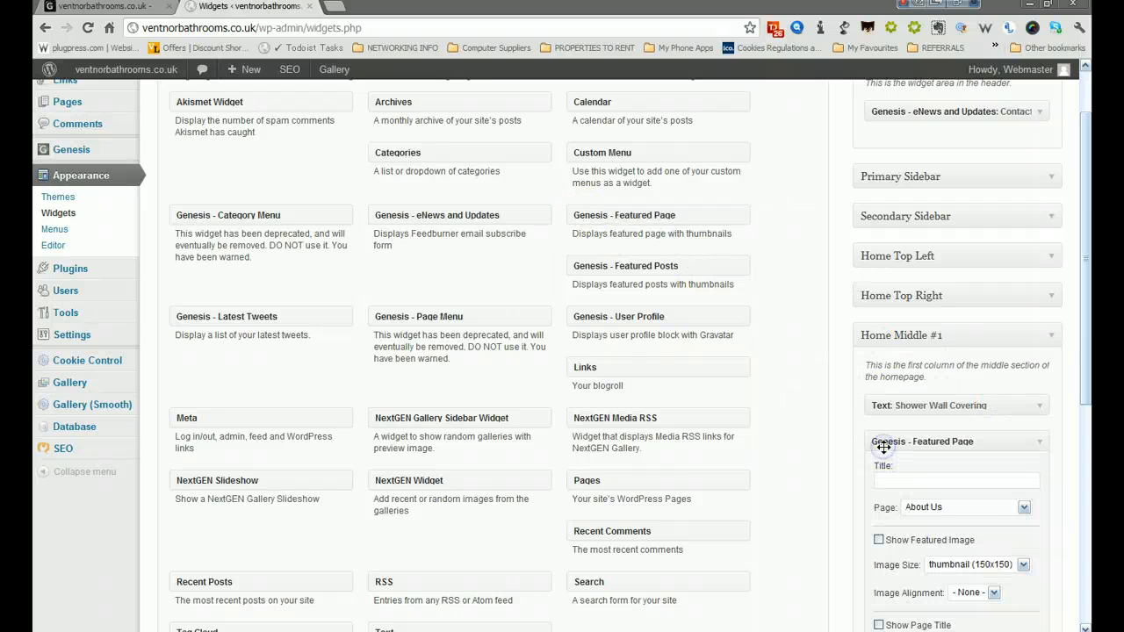
scroll(1069, 426, "down", 3)
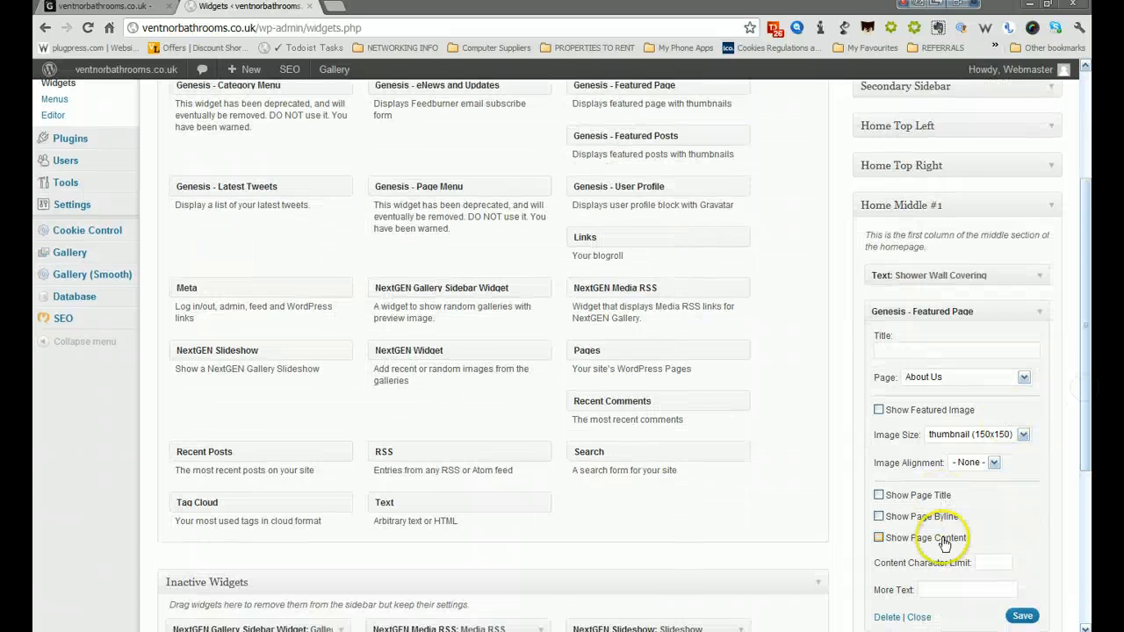
scroll(1089, 408, "down", 4)
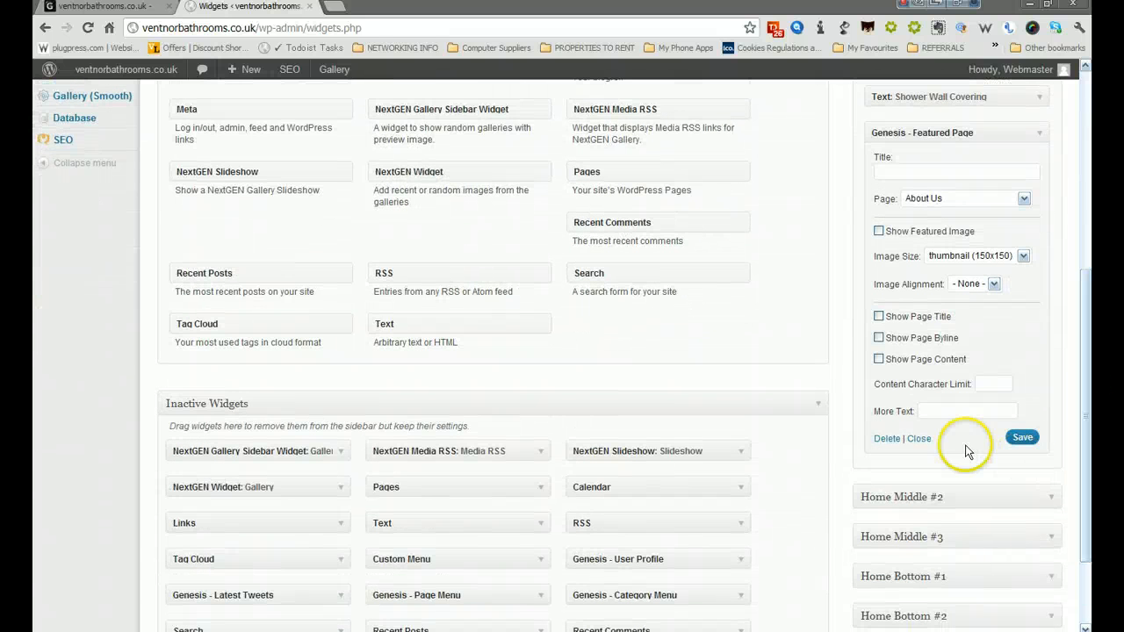
left_click(888, 438)
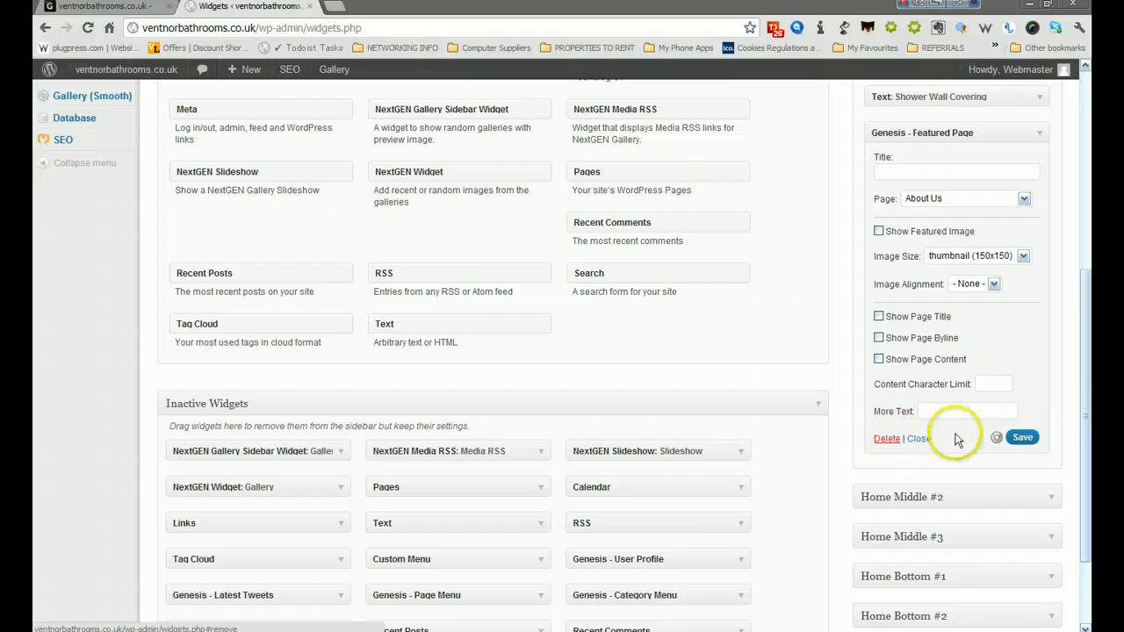
Examine the title and HTML content of the Shower Wall Covering text widget in Home Middle #1 and close it.
left_click_drag(1084, 408, 1082, 295)
left_click(1039, 298)
left_click(1040, 303)
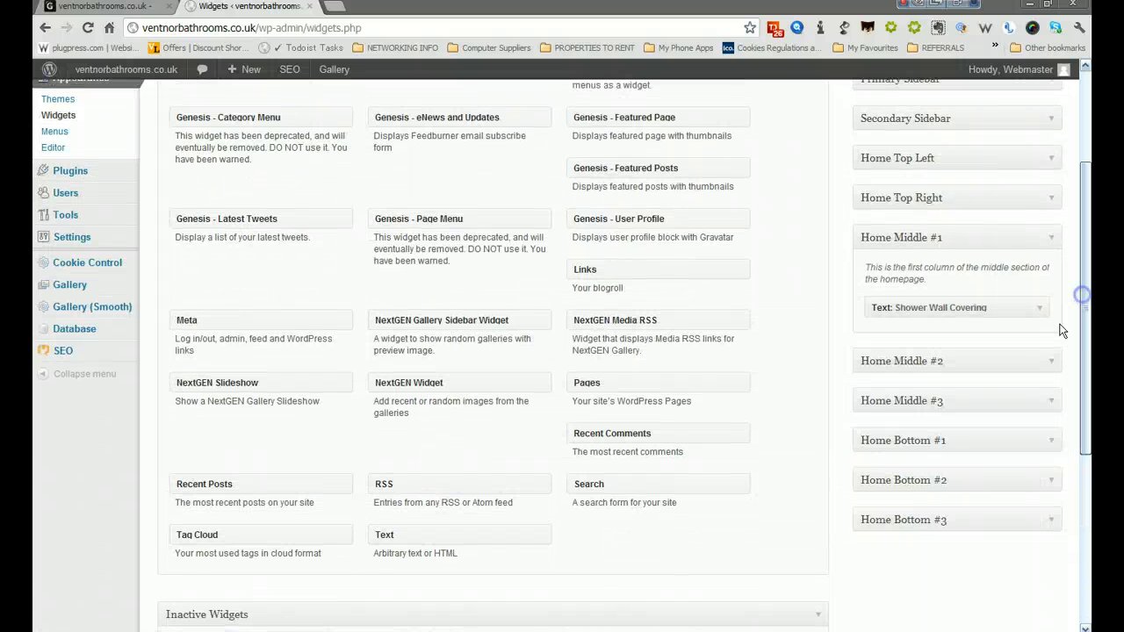
scroll(1043, 302, "up", 1)
left_click(1050, 296)
left_click(1050, 295)
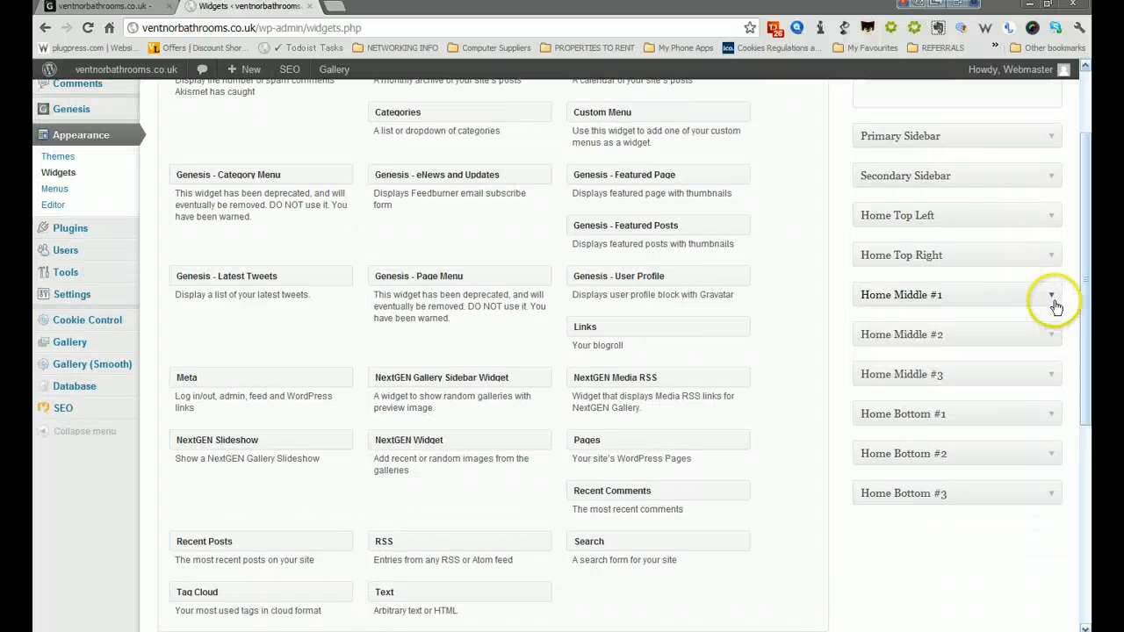
left_click(1050, 295)
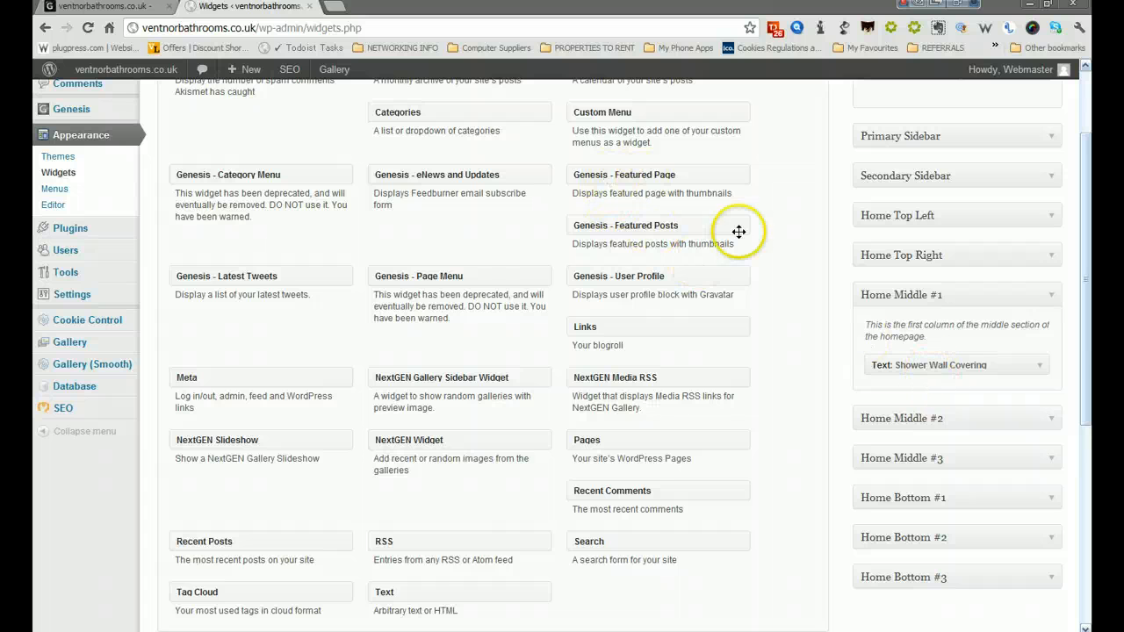
left_click_drag(1086, 352, 1086, 384)
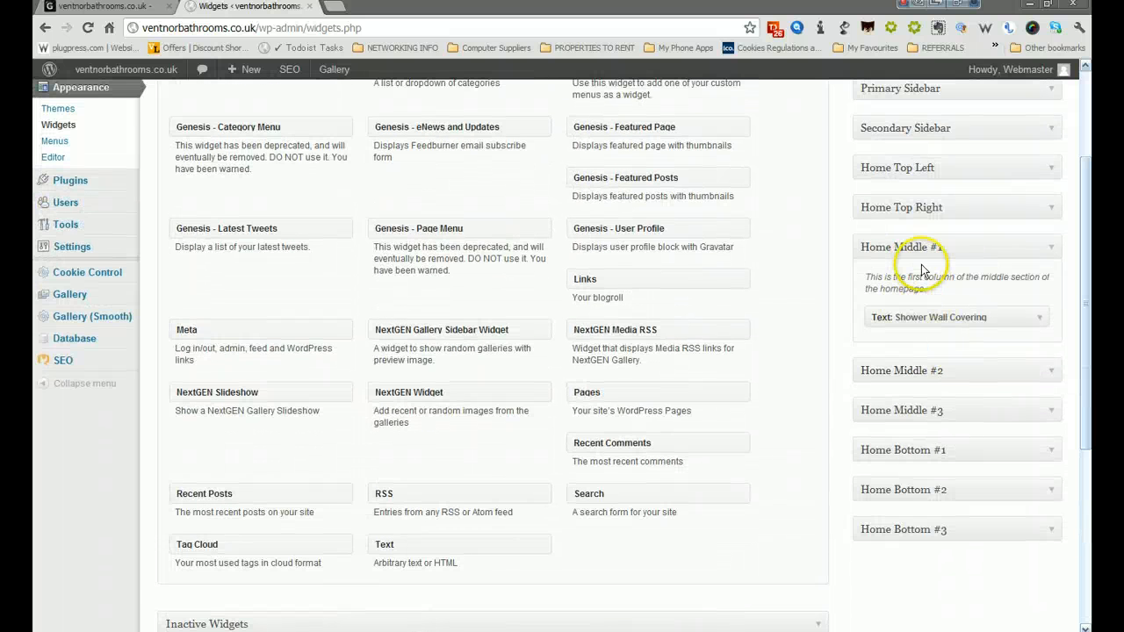
left_click(1042, 319)
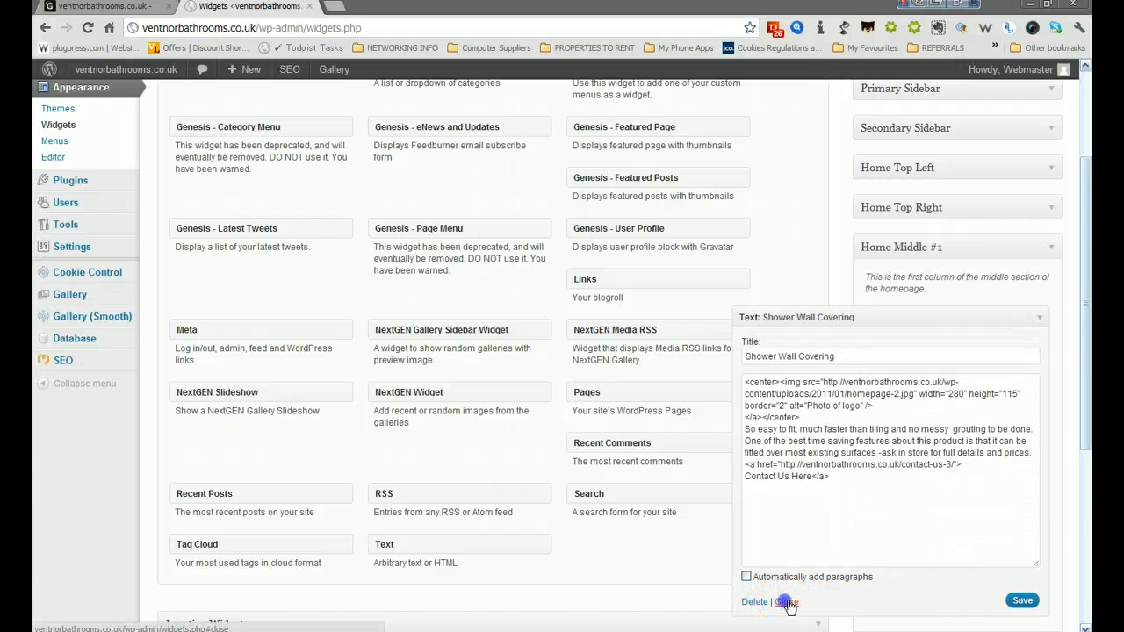
left_click(786, 603)
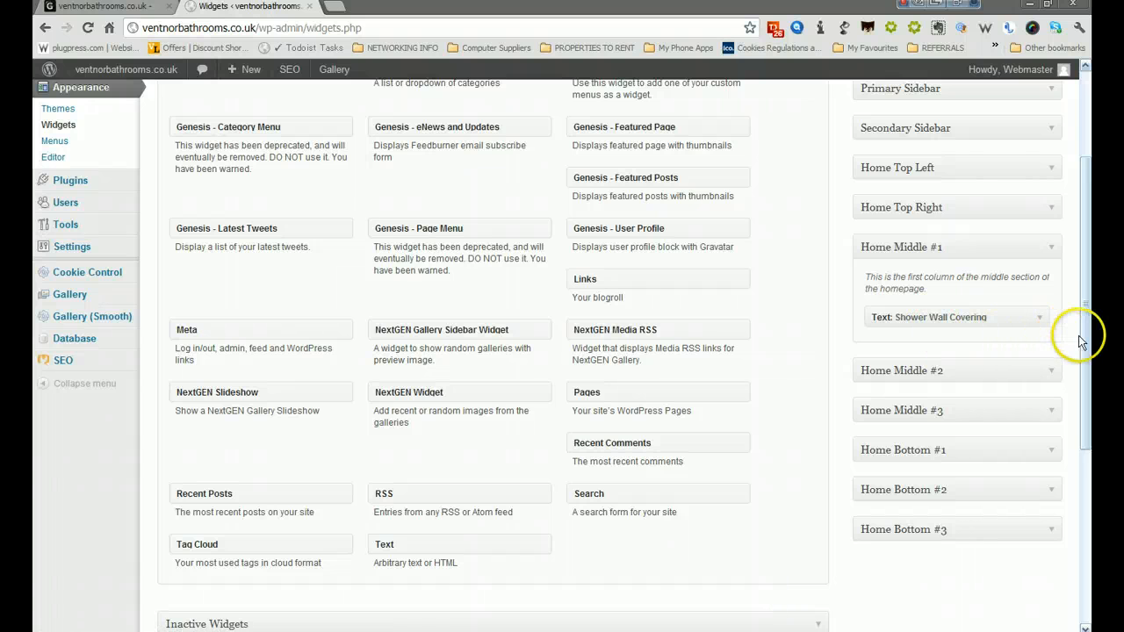
Move the Shower Wall Covering text widget from Home Middle #1 to Inactive Widgets and expand it to check its settings.
left_click_drag(1080, 338, 1073, 455)
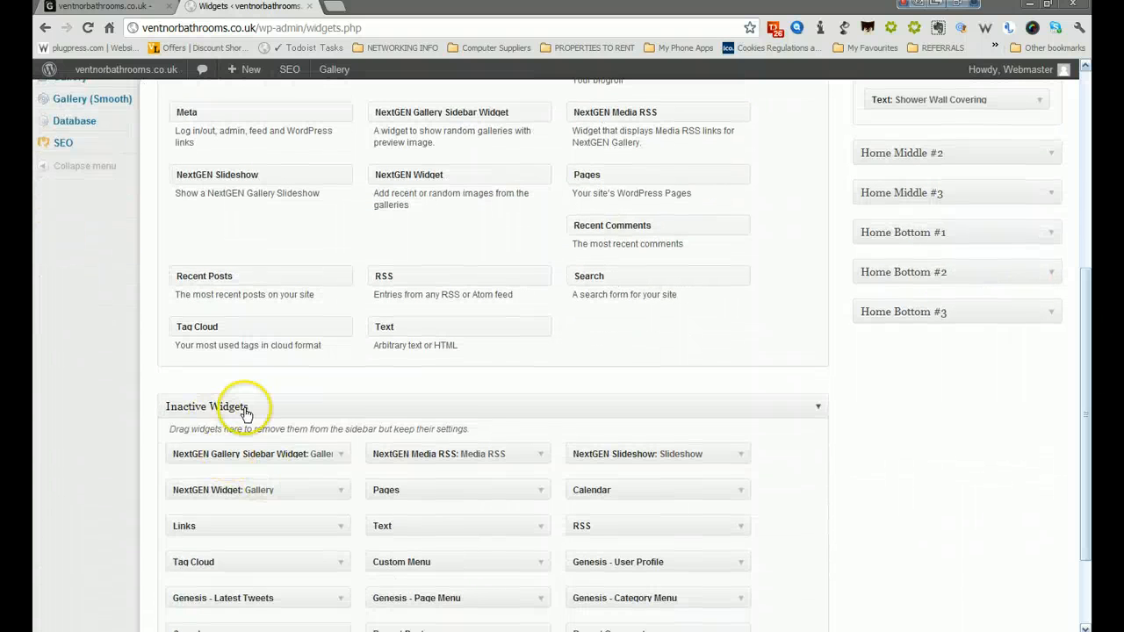
scroll(808, 363, "up", 3)
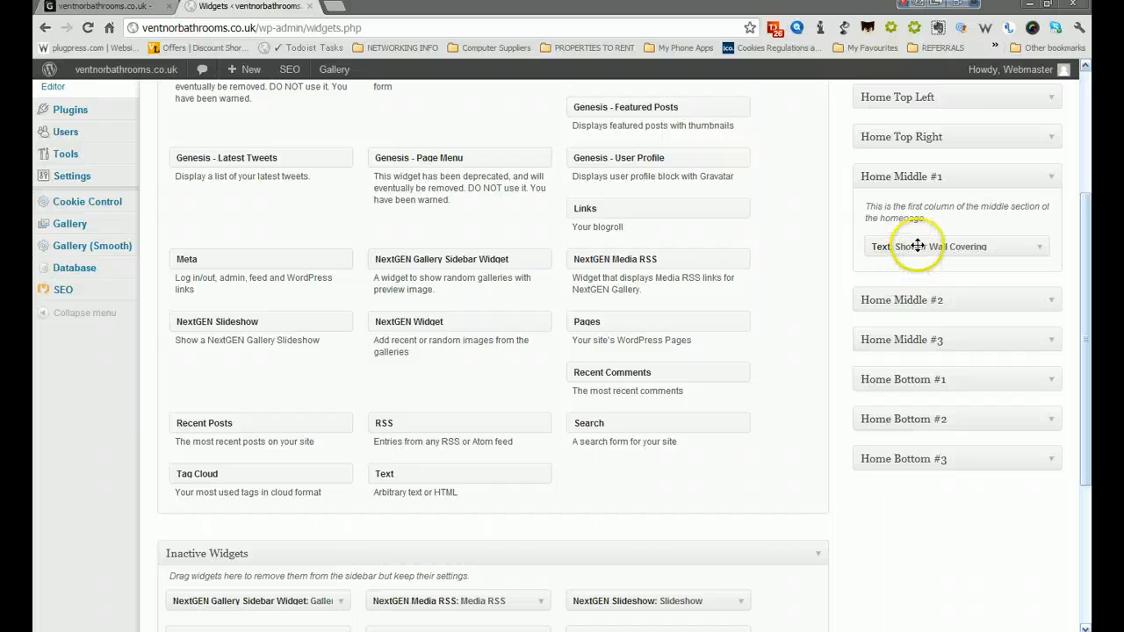
left_click_drag(918, 246, 197, 548)
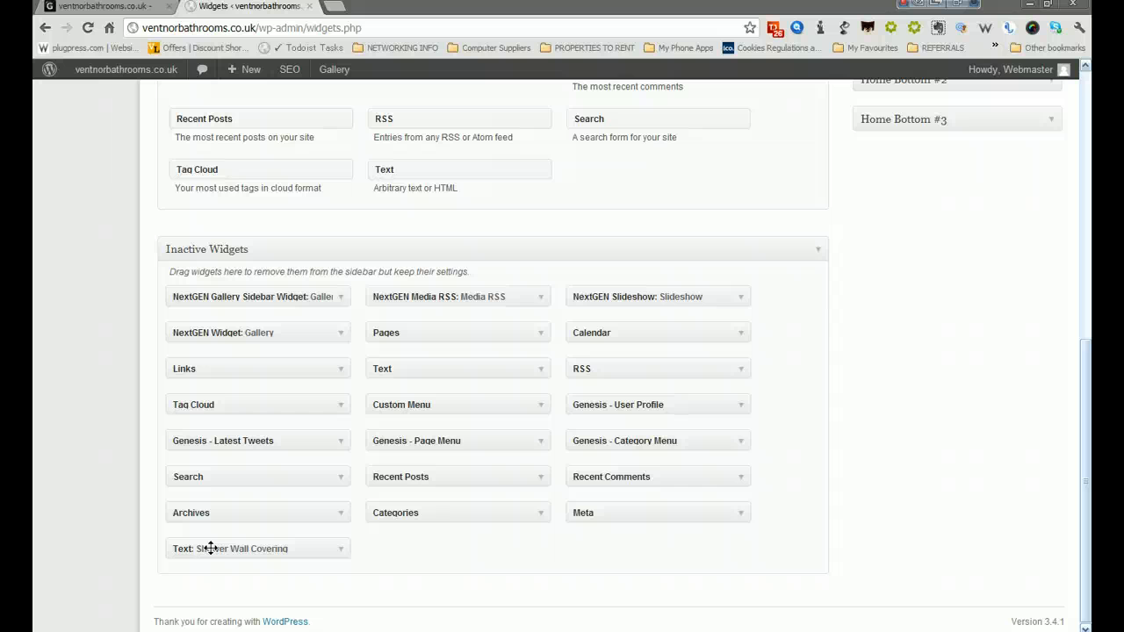
left_click(337, 549)
left_click(473, 549)
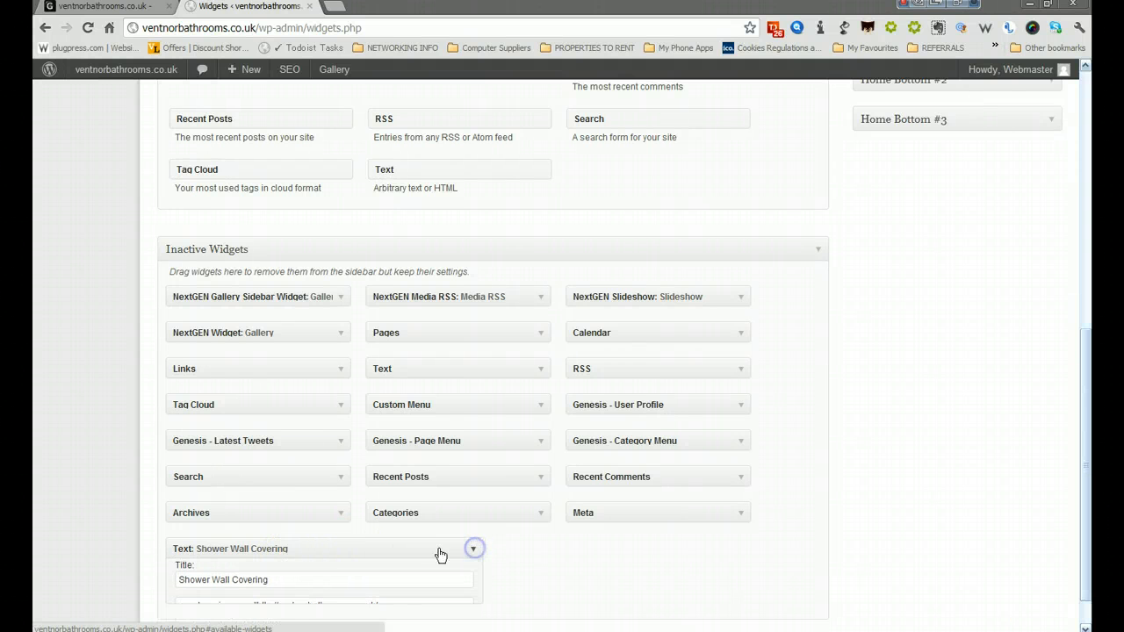
Move the Shower Wall Covering text widget from Inactive Widgets back into Home Middle #1, check it and collapse the area.
left_click_drag(272, 551, 970, 376)
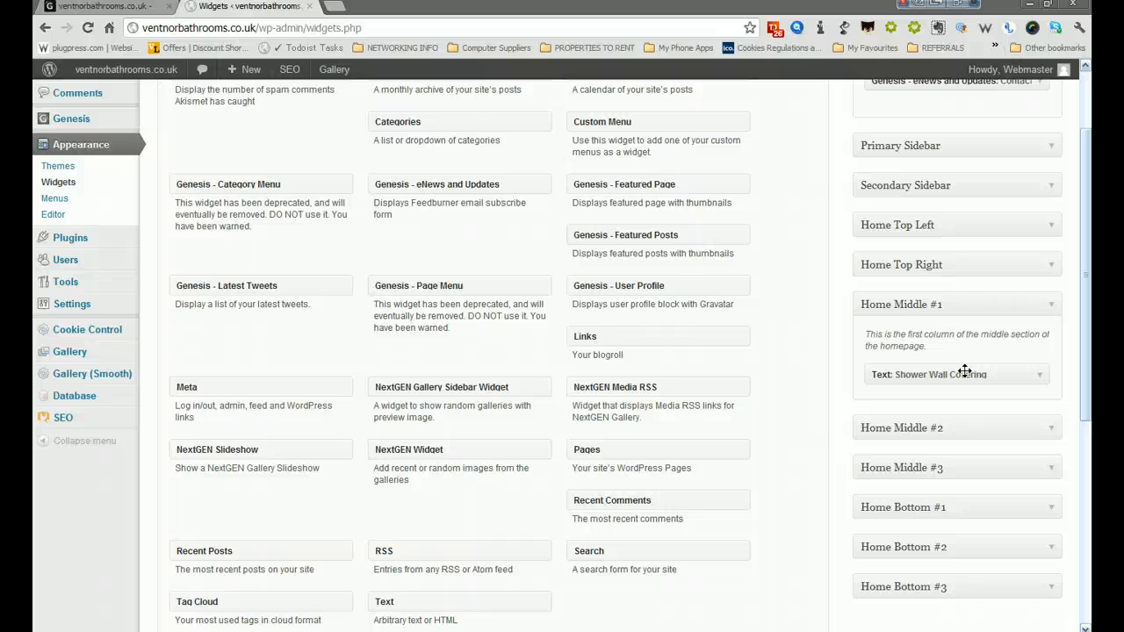
left_click(1039, 378)
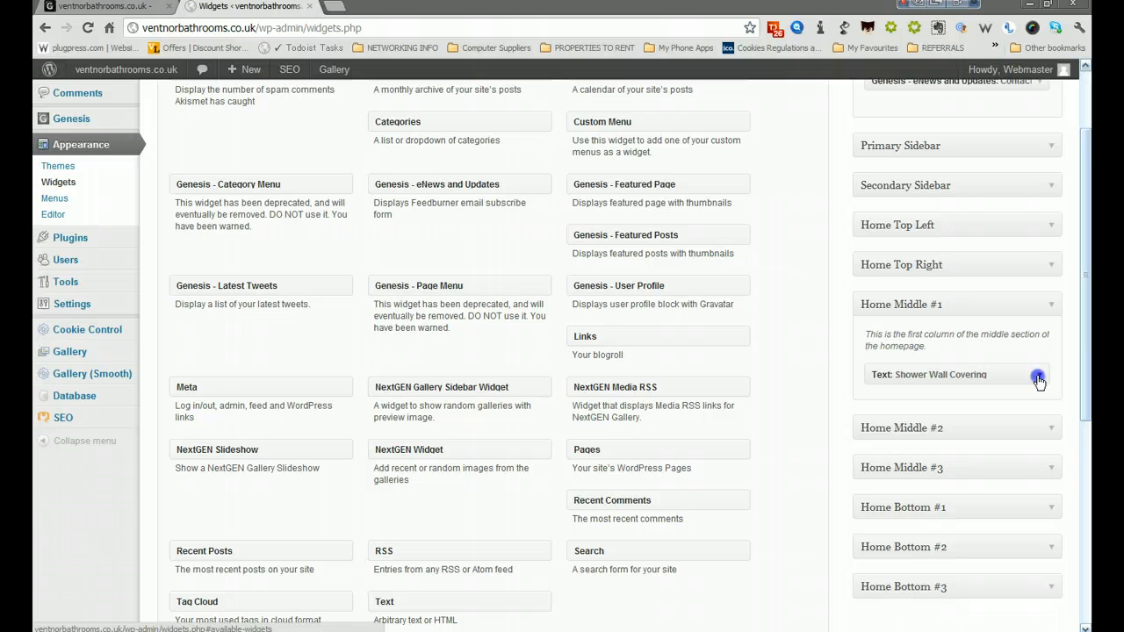
left_click(1039, 378)
left_click_drag(1085, 374, 1084, 384)
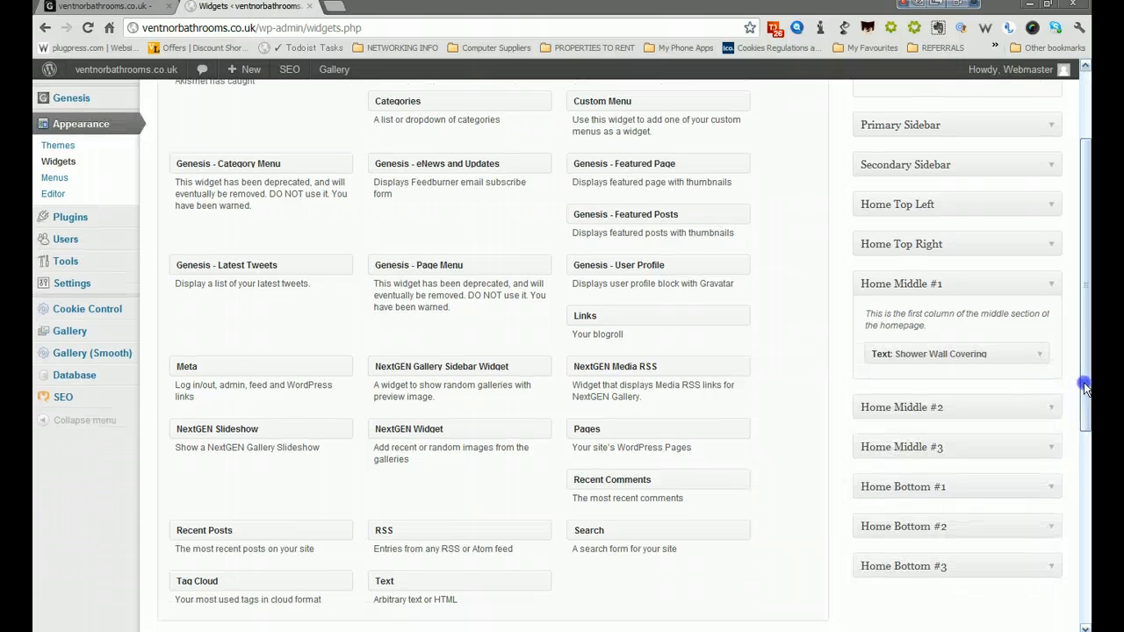
left_click(1051, 285)
left_click_drag(1086, 314, 1087, 272)
Review the live homepage's top, middle and bottom sections and return to the matching Home areas on the Widgets page.
left_click(150, 7)
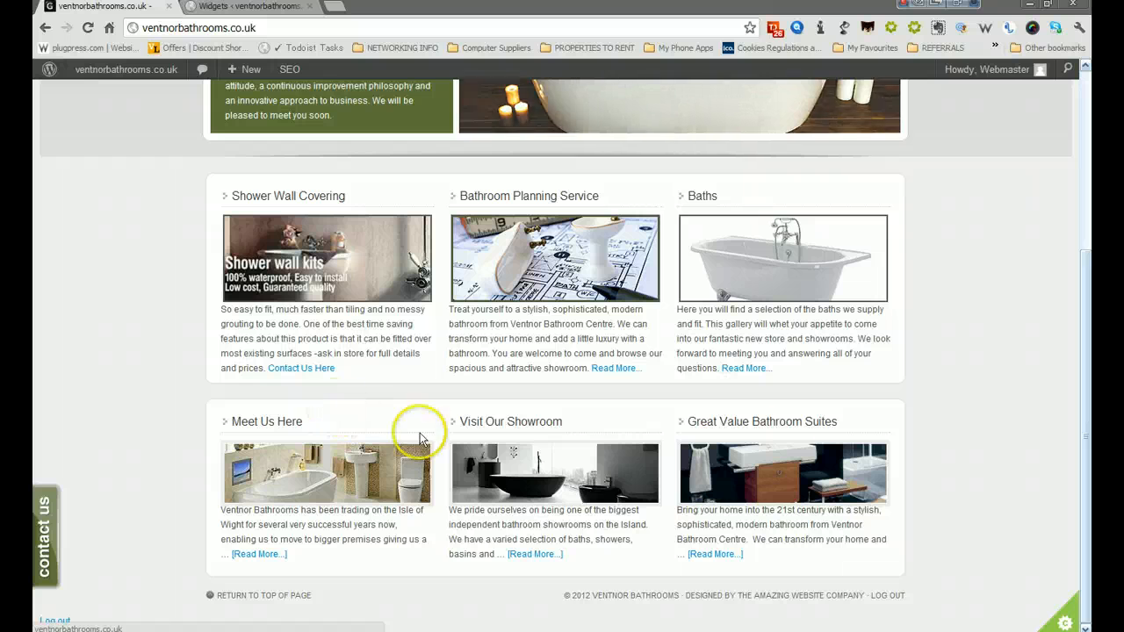
scroll(1071, 360, "up", 3)
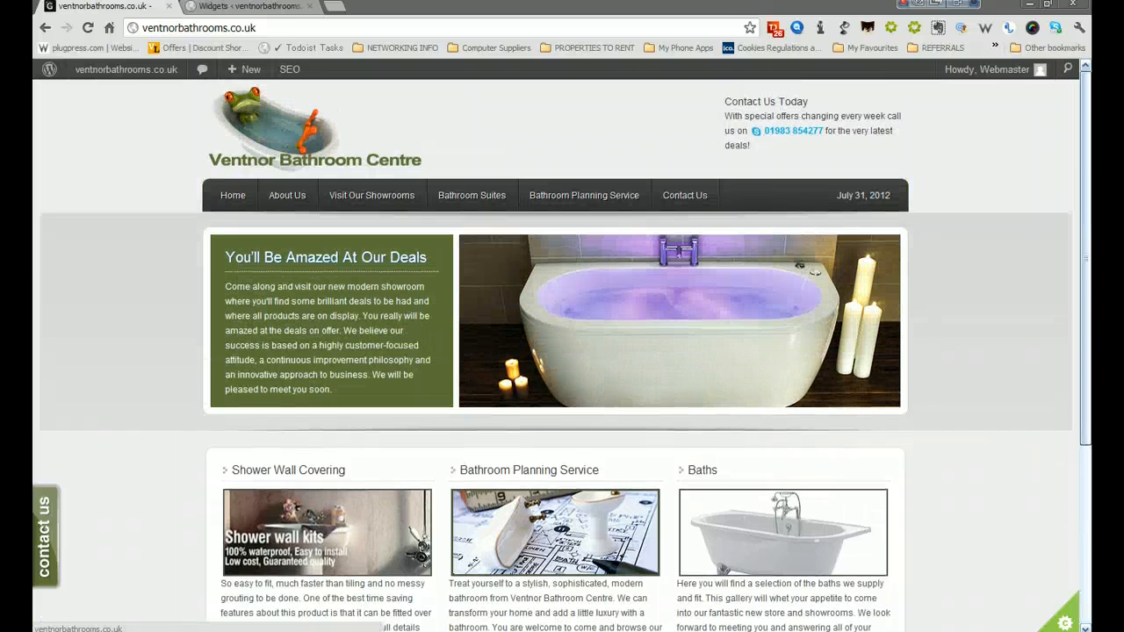
scroll(1054, 329, "down", 2)
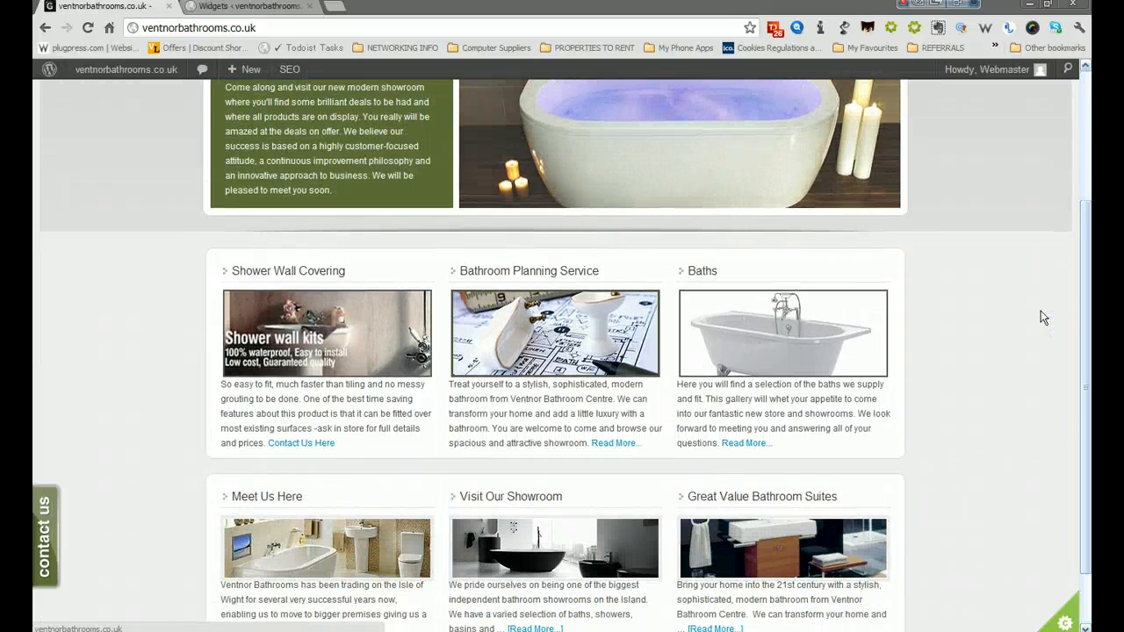
left_click_drag(1083, 309, 1087, 227)
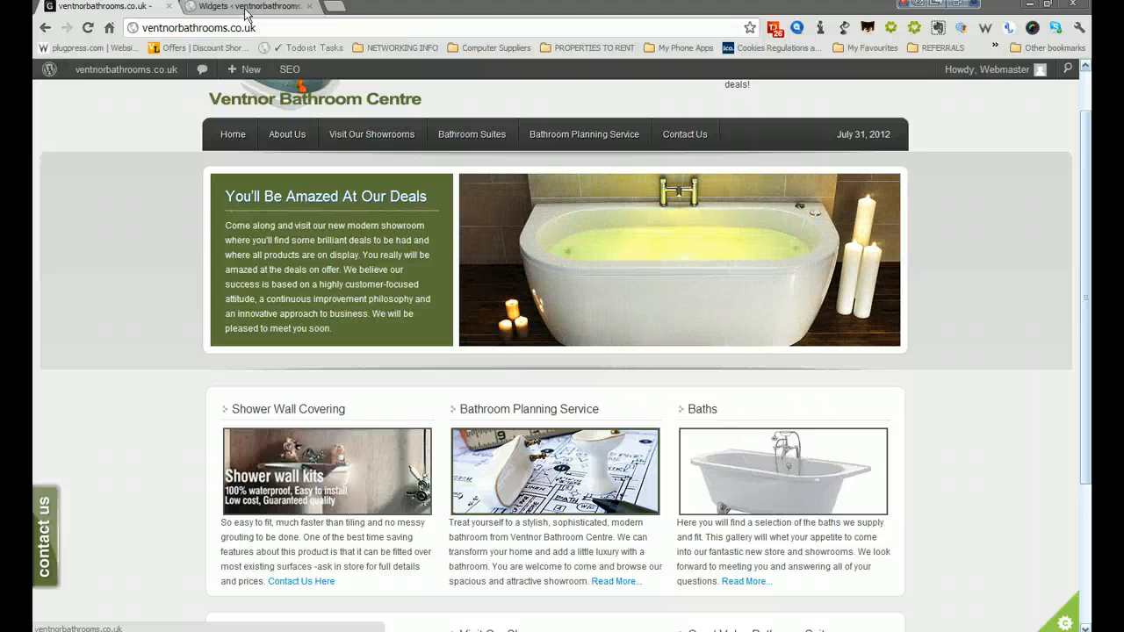
left_click(248, 8)
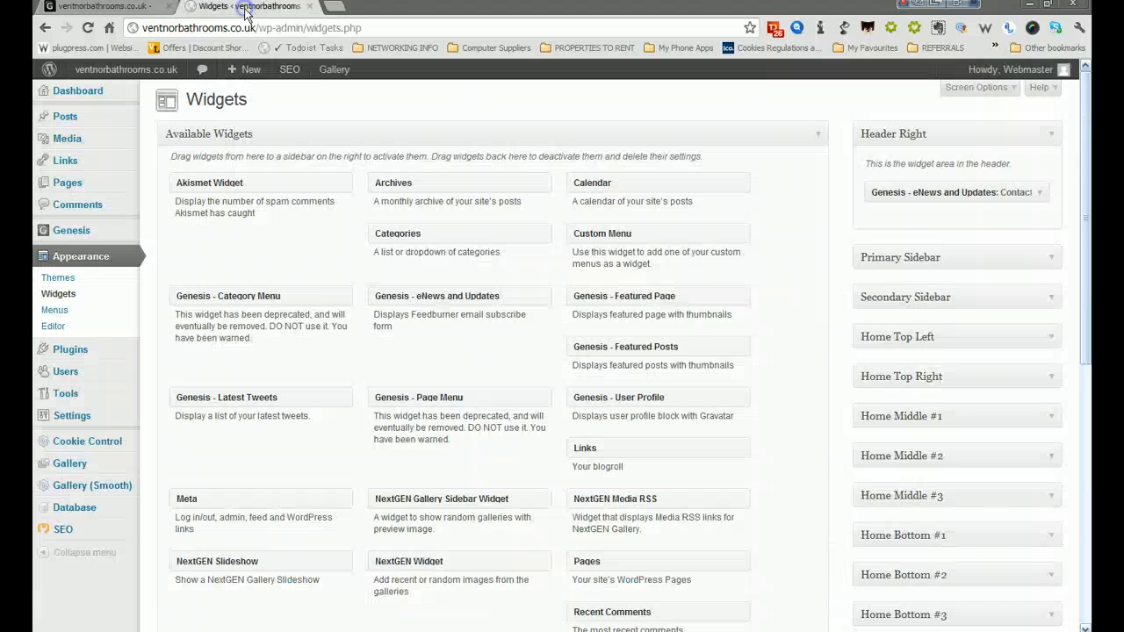
scroll(953, 451, "down", 5)
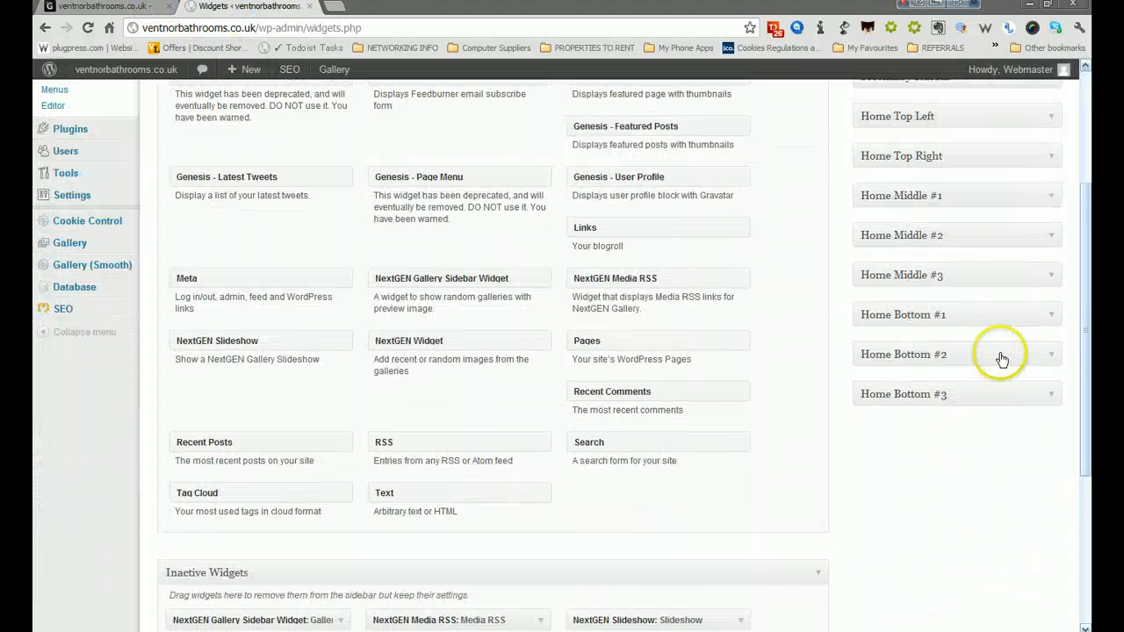
Check the Home Bottom #1 area's widget, and publish a new blank page titled "test page".
left_click(1051, 313)
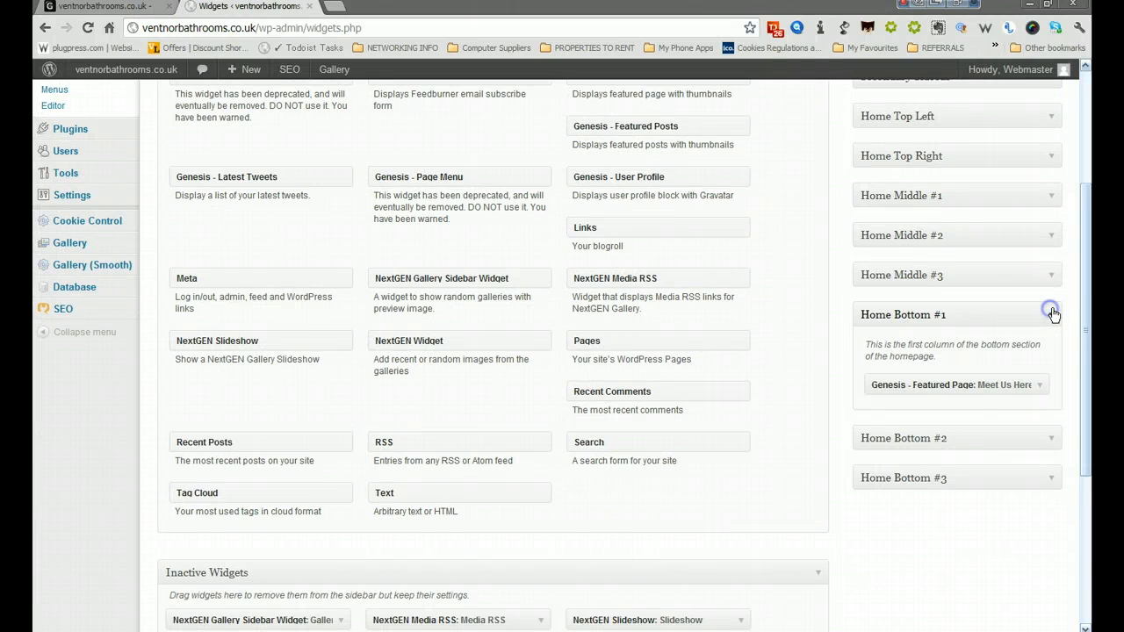
left_click(1051, 313)
scroll(439, 251, "up", 5)
mouse_move(87, 181)
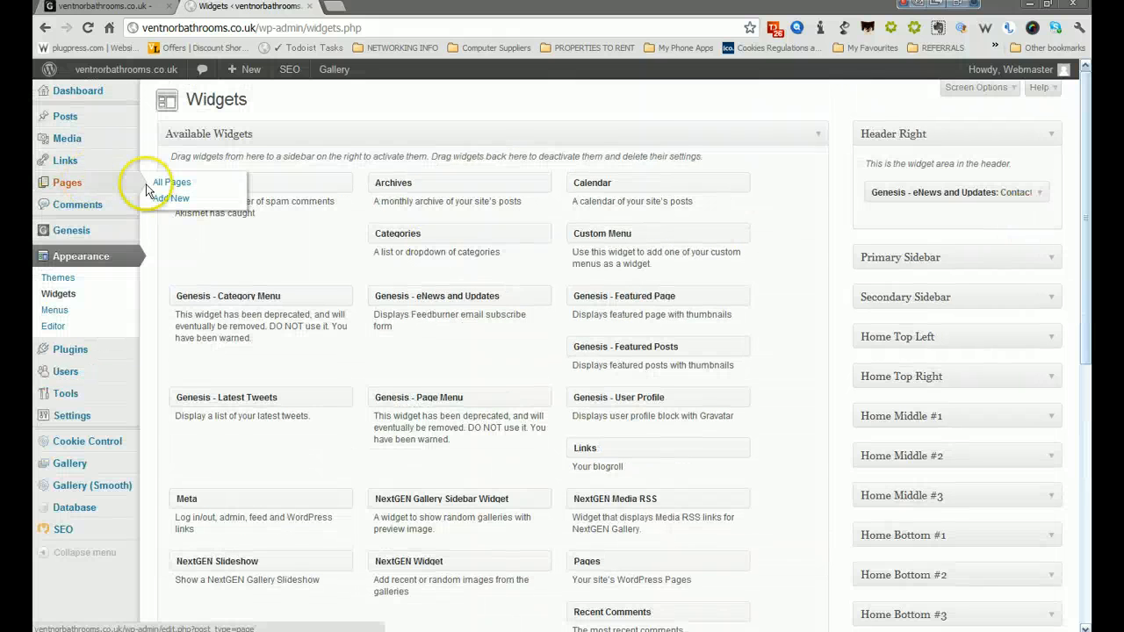
left_click(167, 199)
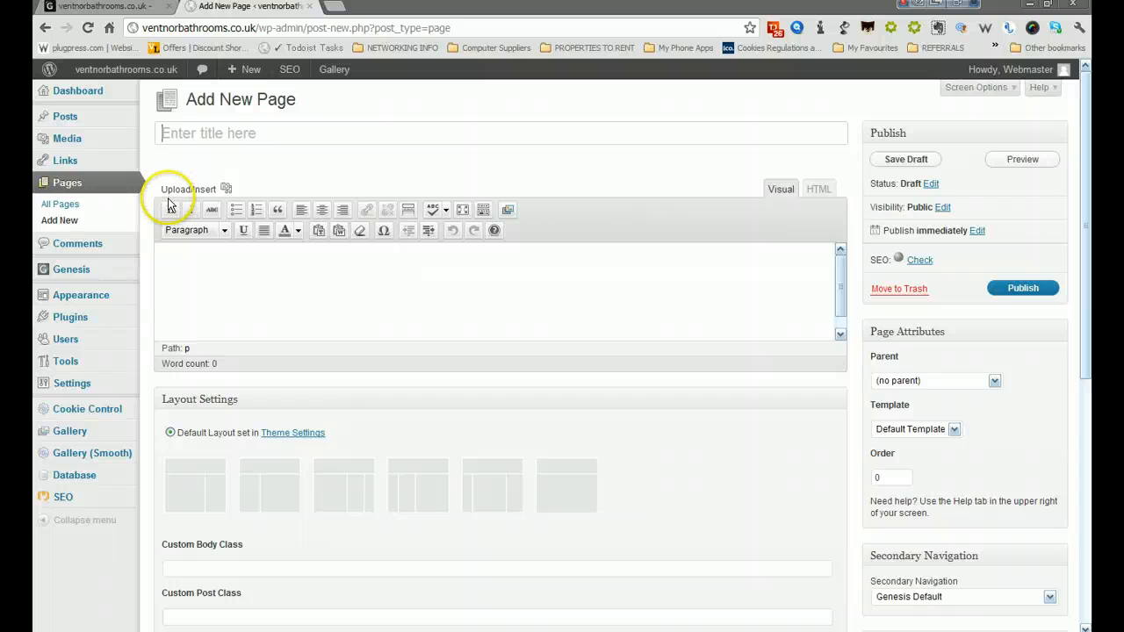
left_click(101, 9)
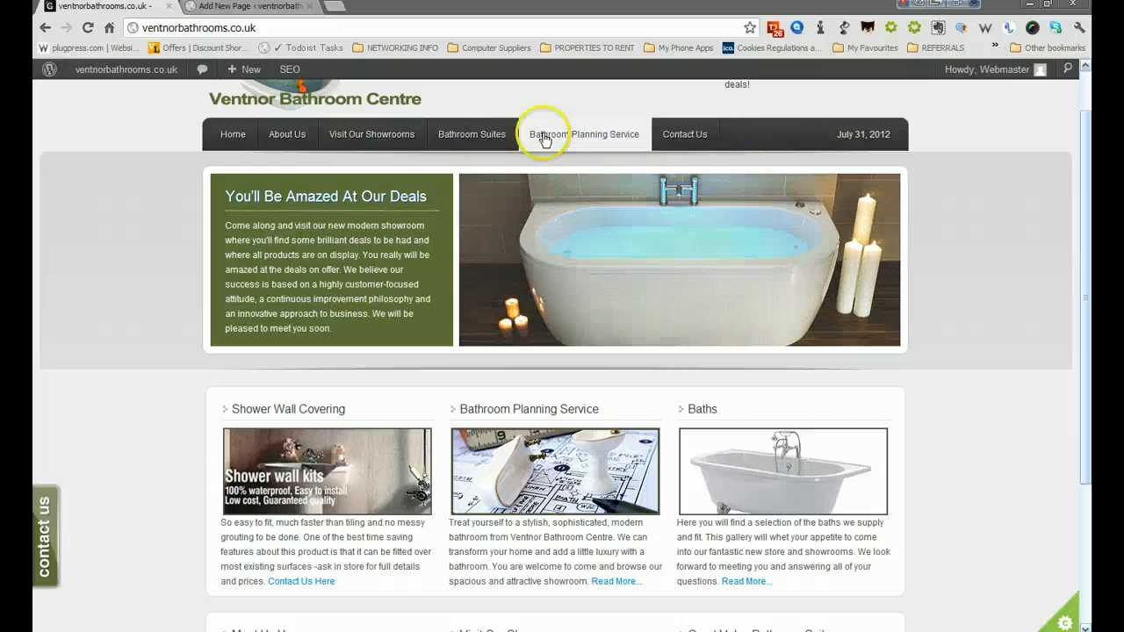
left_click(271, 12)
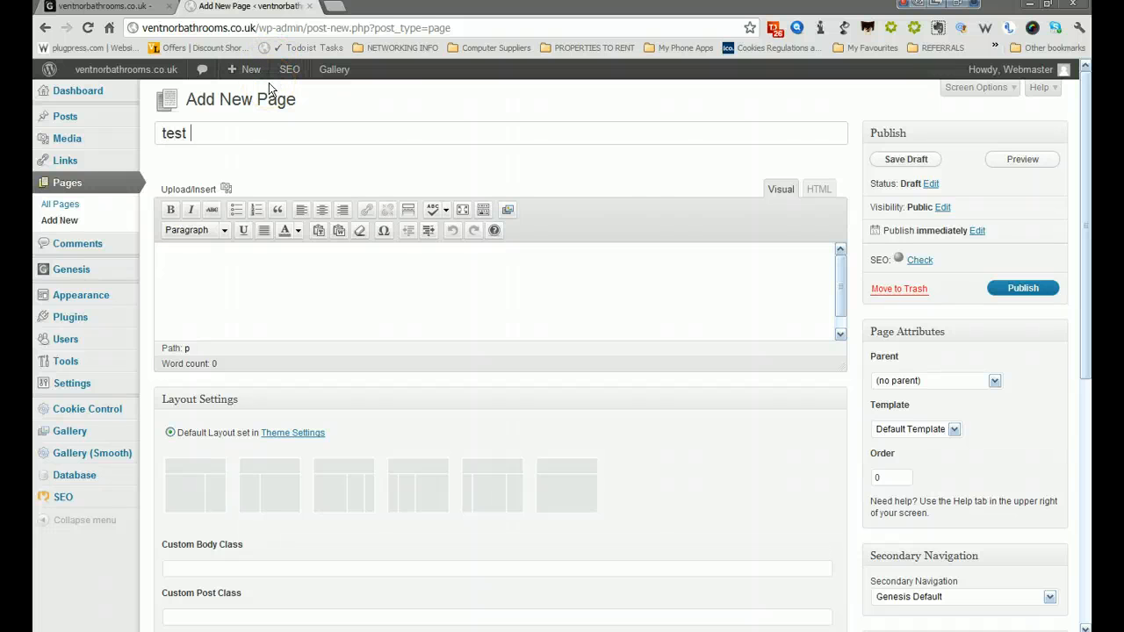
left_click(274, 287)
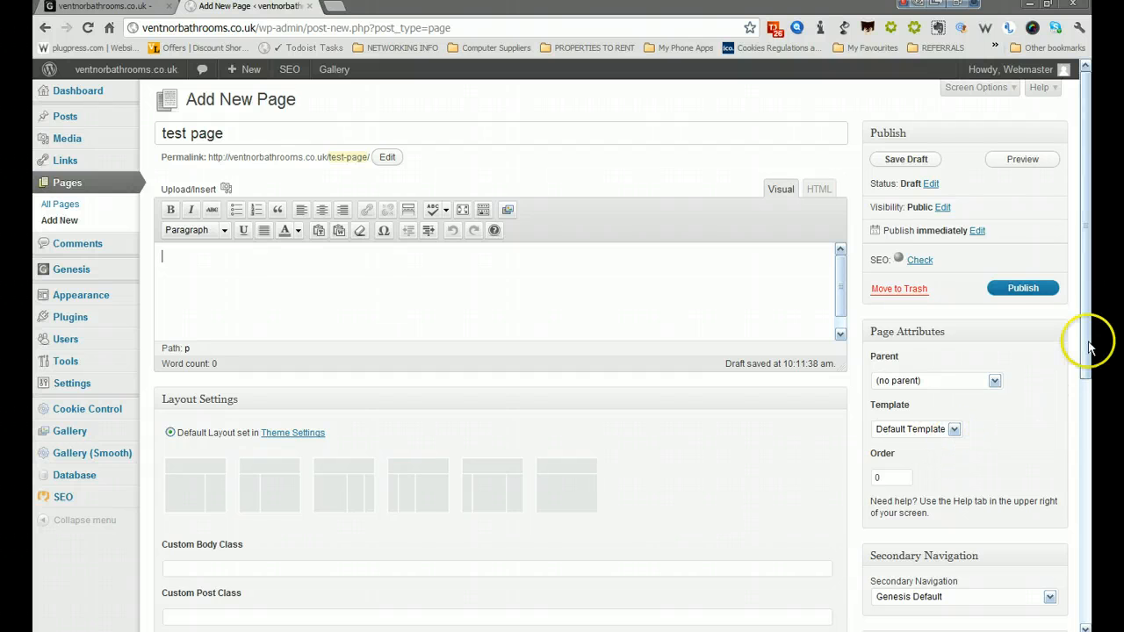
left_click(1023, 289)
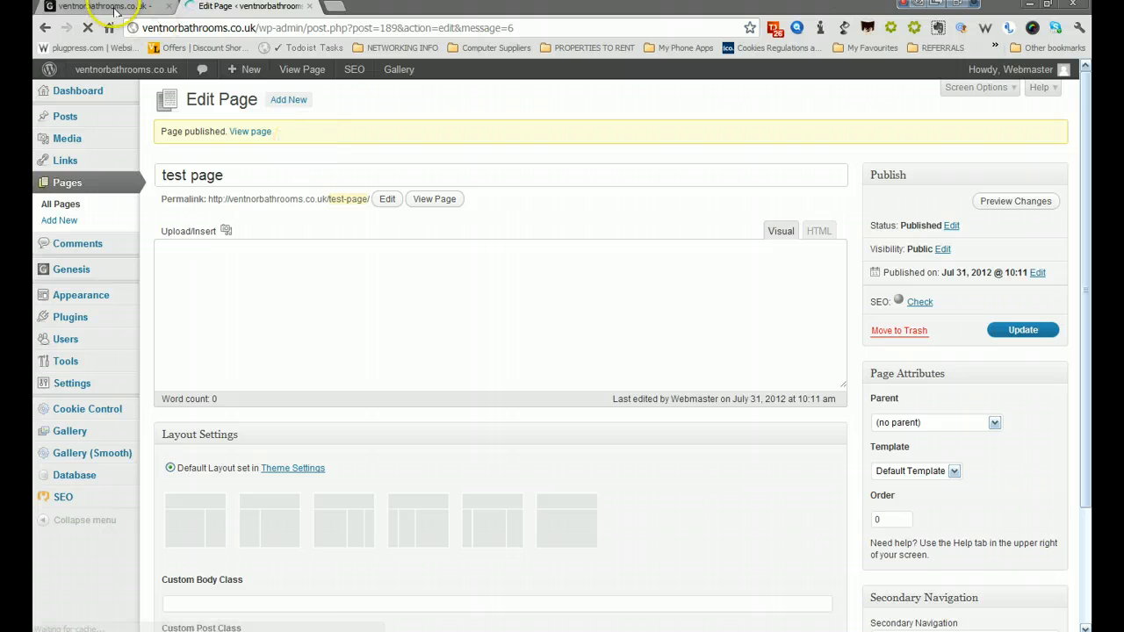
Reload the live homepage, check its navigation bar for the new page and return to the page editor.
left_click(127, 15)
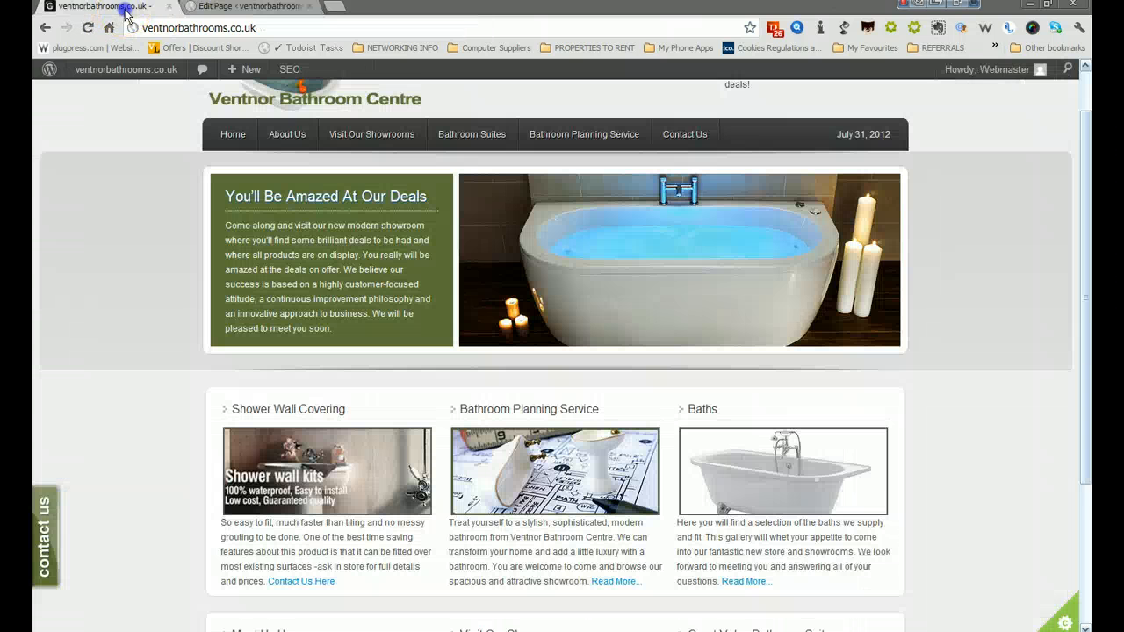
left_click(87, 29)
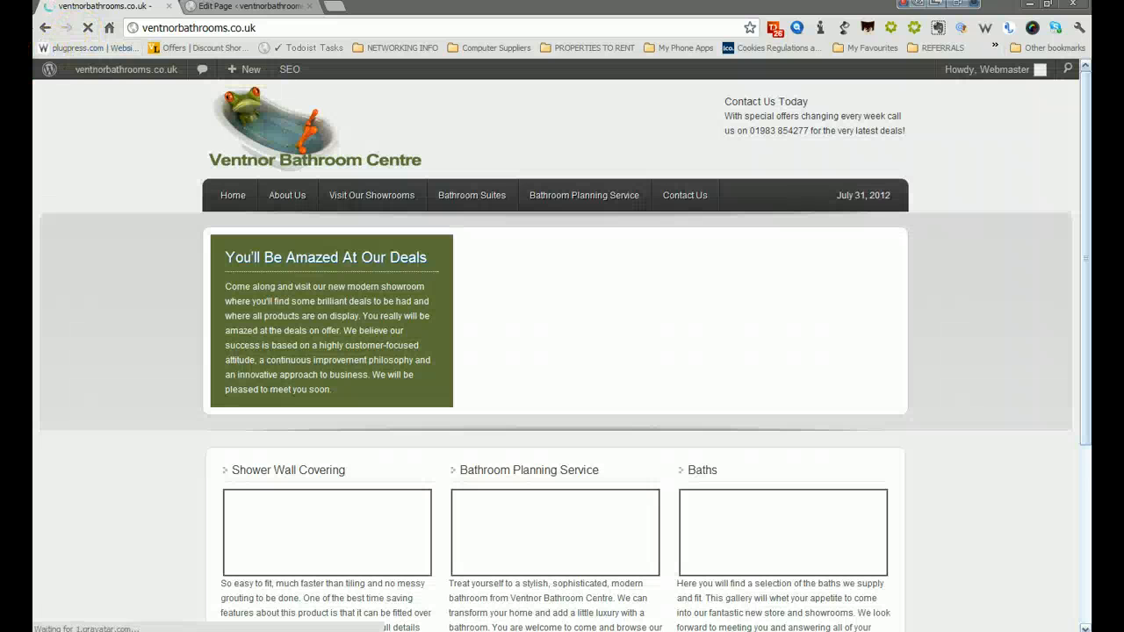
scroll(35, 97, "down", 1)
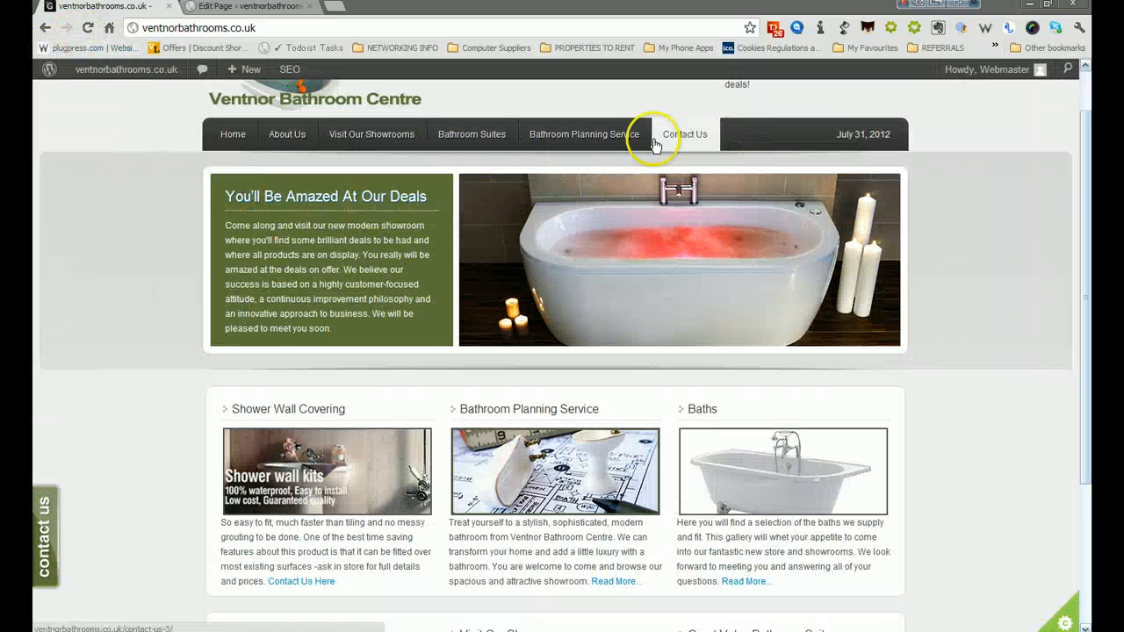
left_click(248, 9)
Set the Meet Us Here Featured Page widget in Home Bottom #1 to feature "test page" and save it.
mouse_move(110, 296)
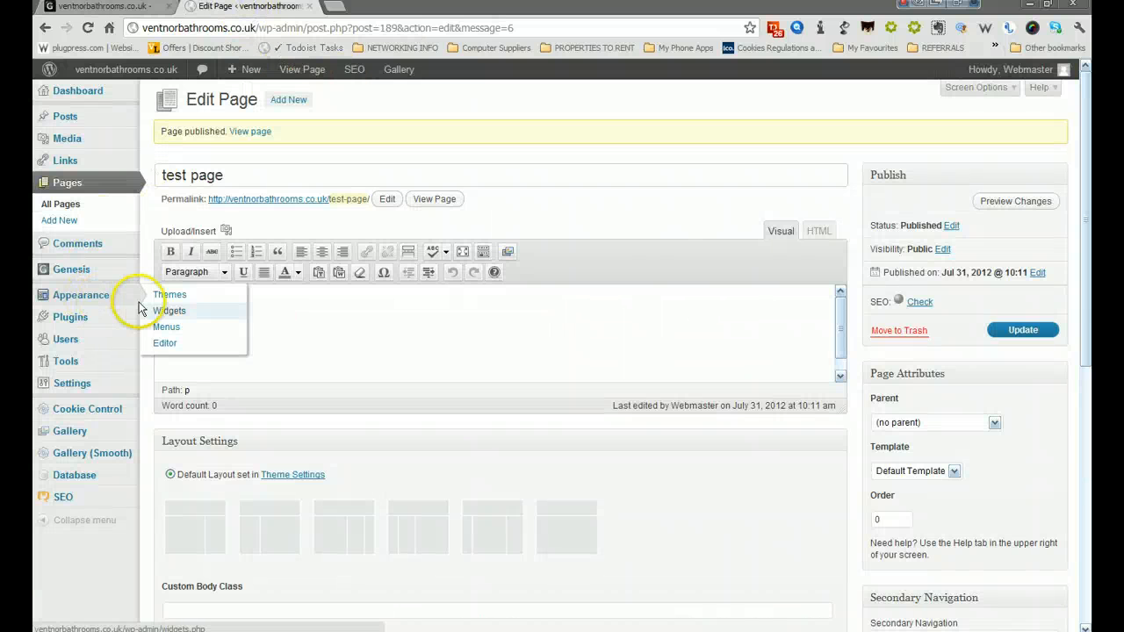
left_click(176, 314)
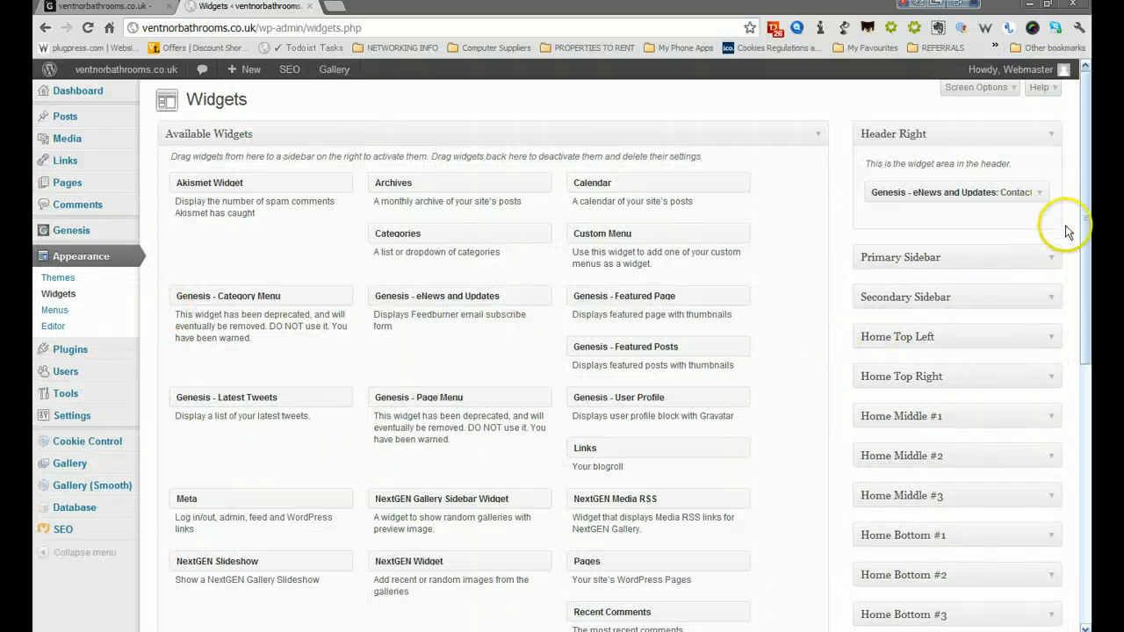
scroll(1086, 244, "down", 3)
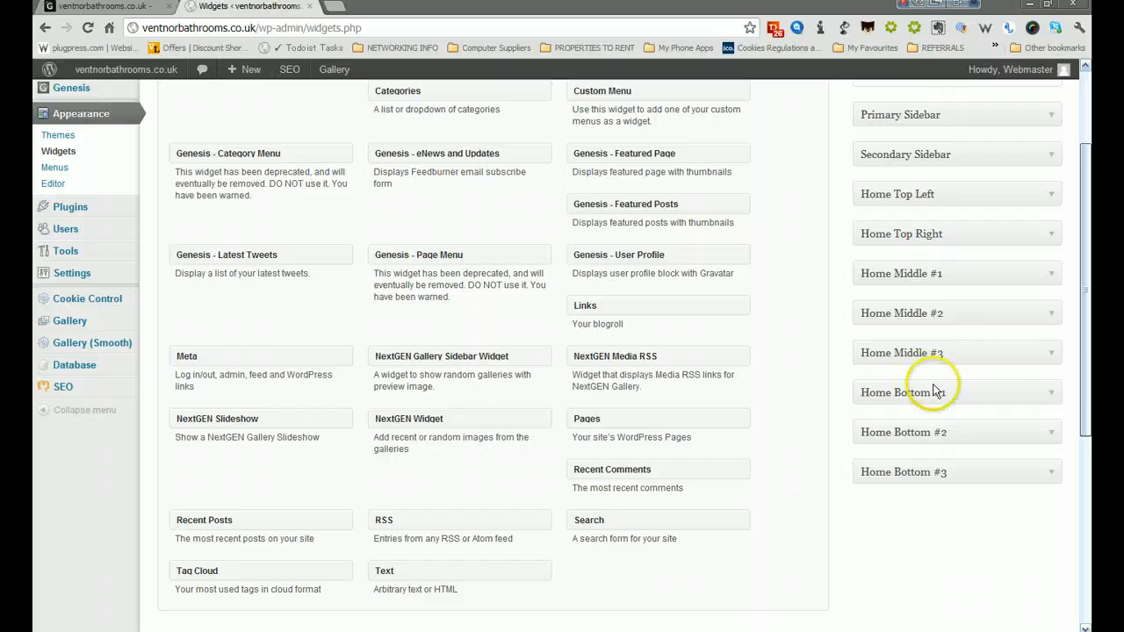
left_click(1049, 392)
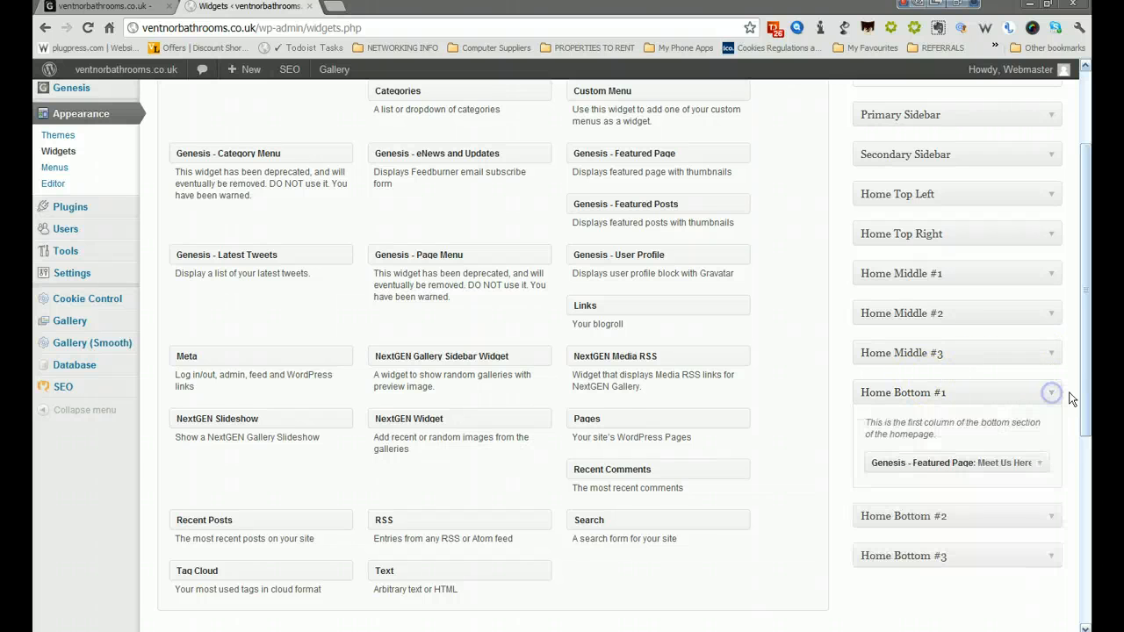
left_click(1040, 463)
scroll(1078, 426, "down", 1)
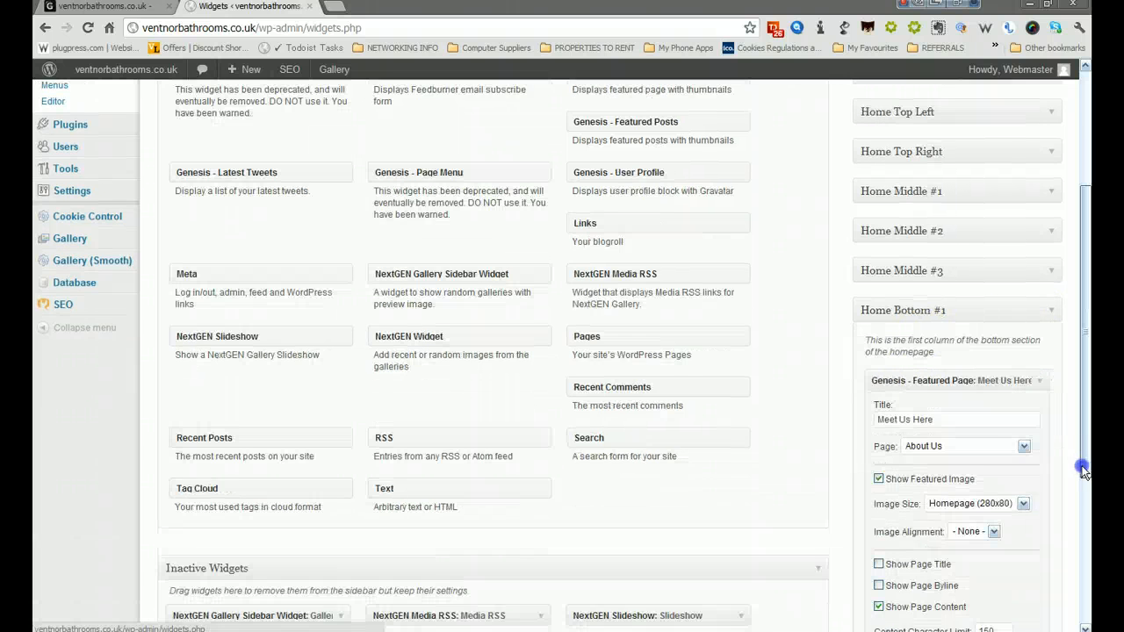
left_click(1023, 442)
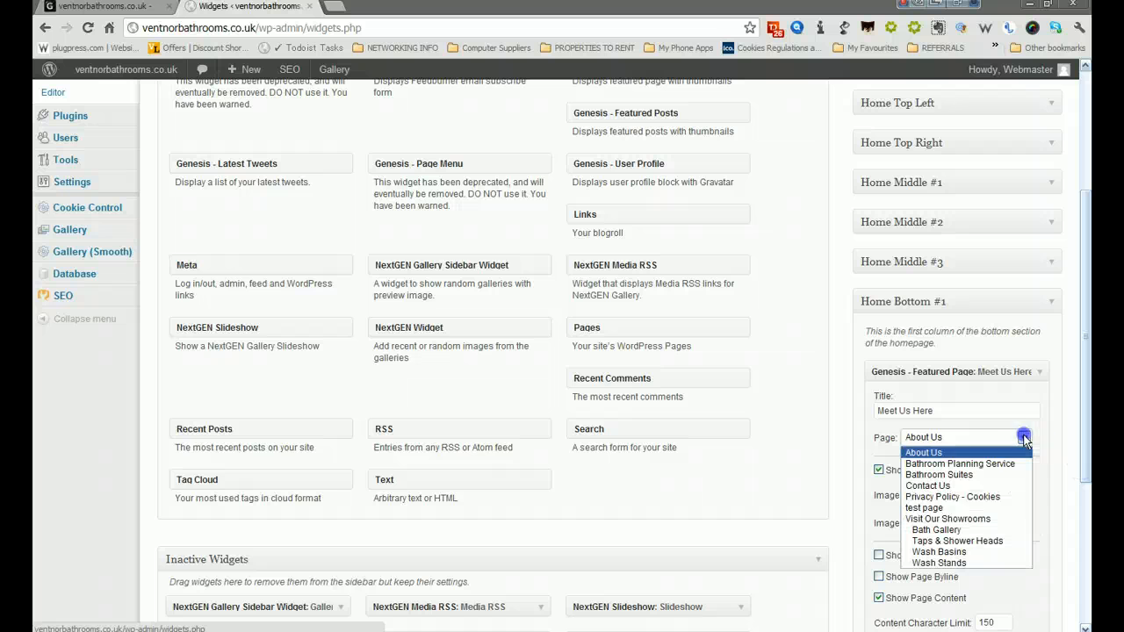
left_click(924, 507)
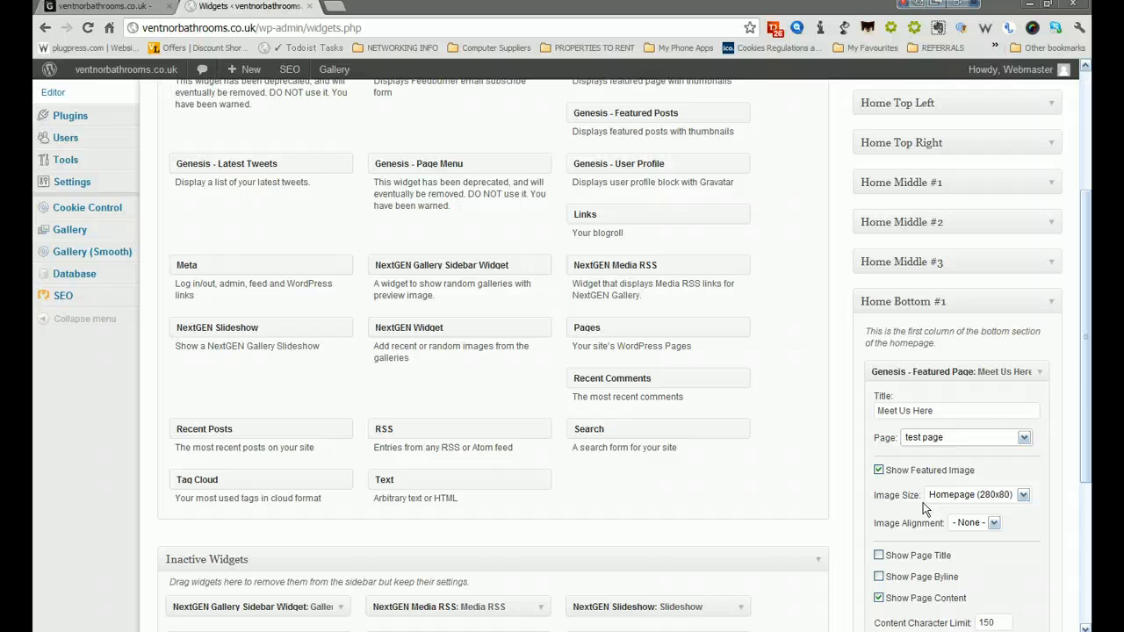
scroll(1078, 395, "down", 1)
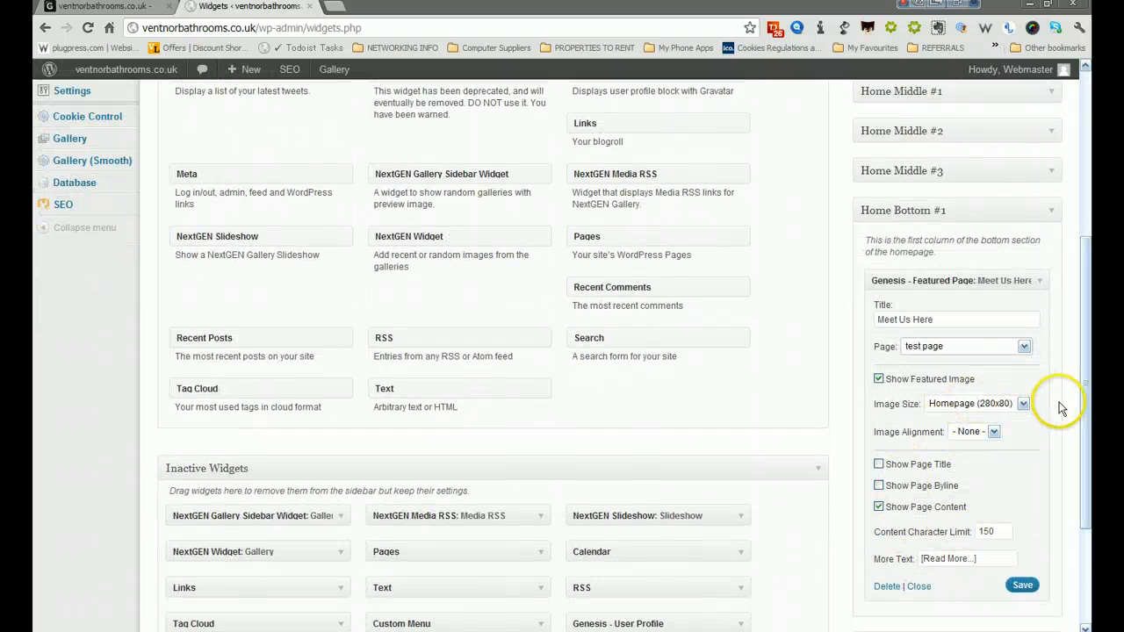
left_click(1022, 585)
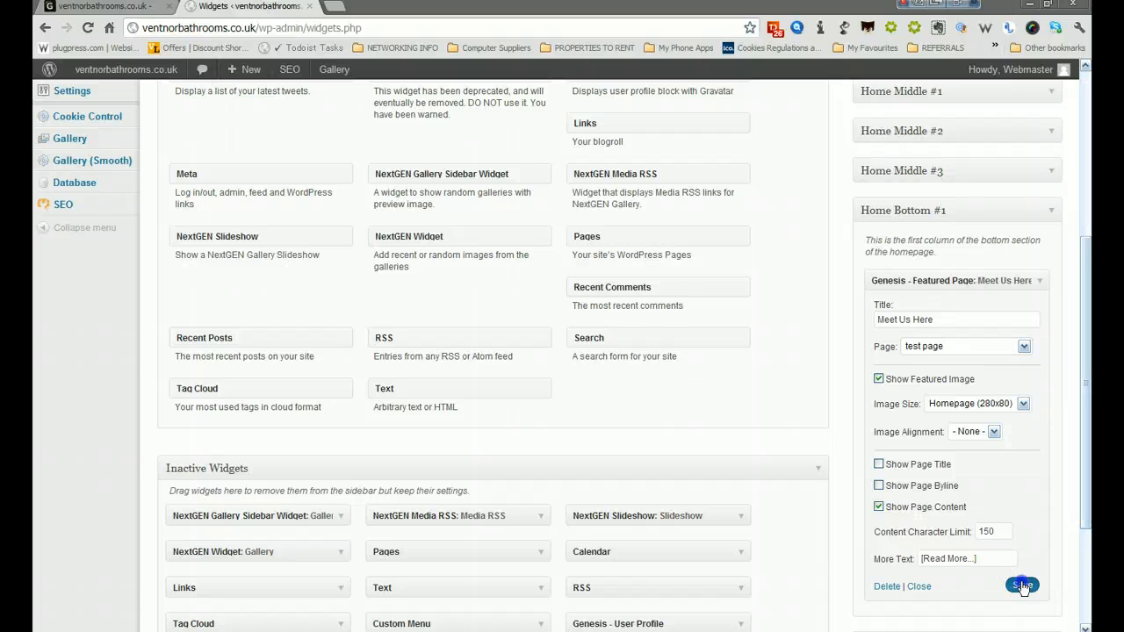
Reload the live homepage and compare its Meet Us Here section with the widget's settings.
left_click(126, 15)
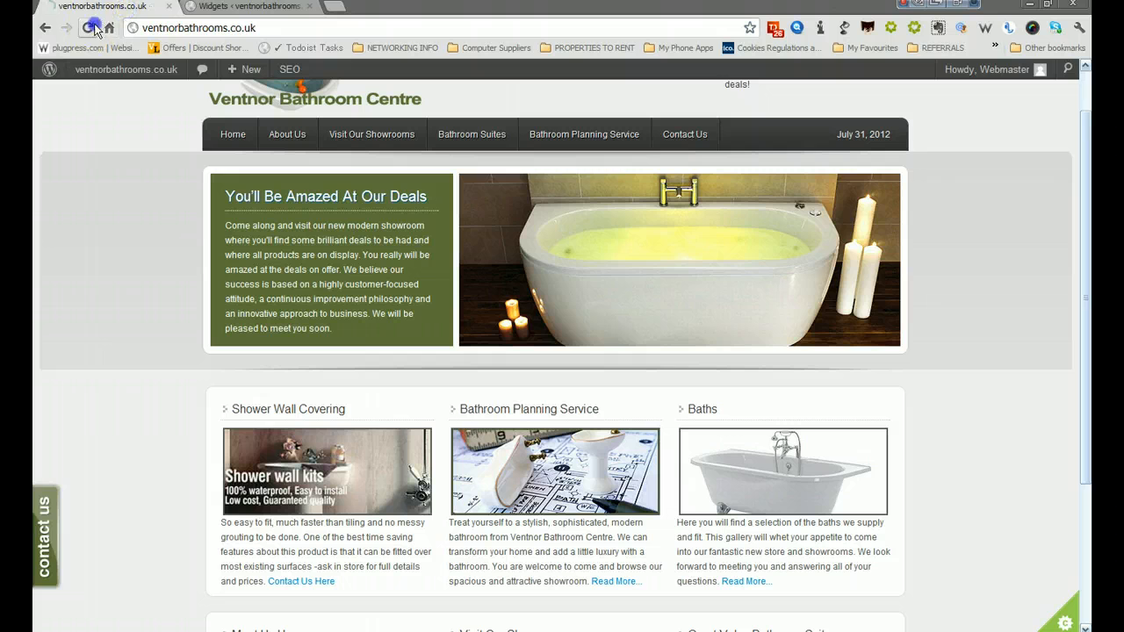
left_click(91, 27)
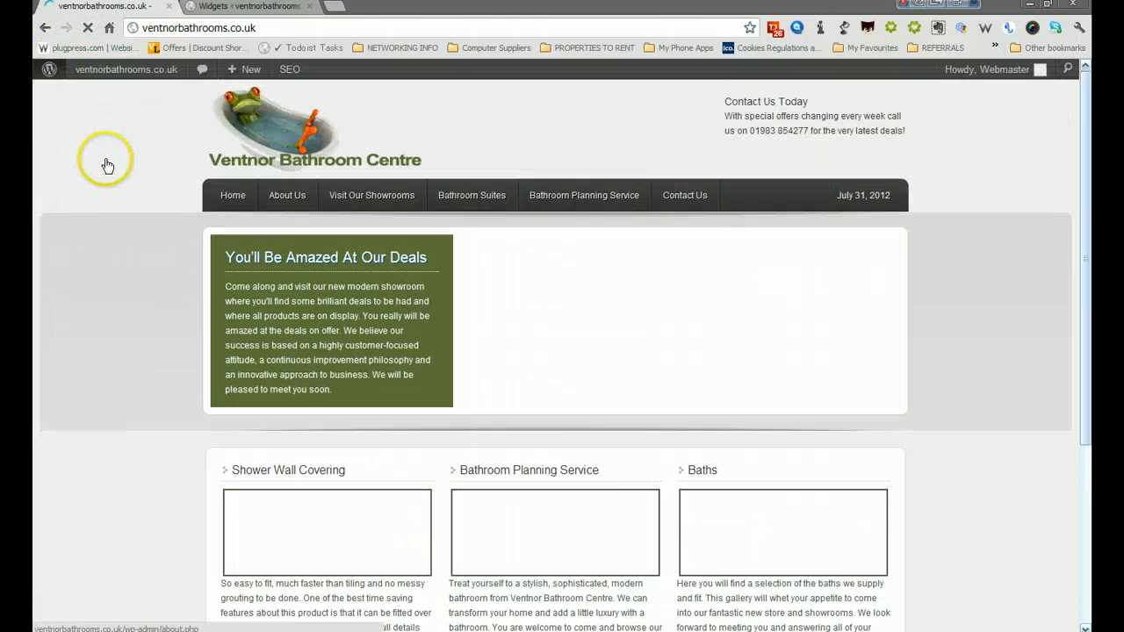
scroll(106, 165, "down", 3)
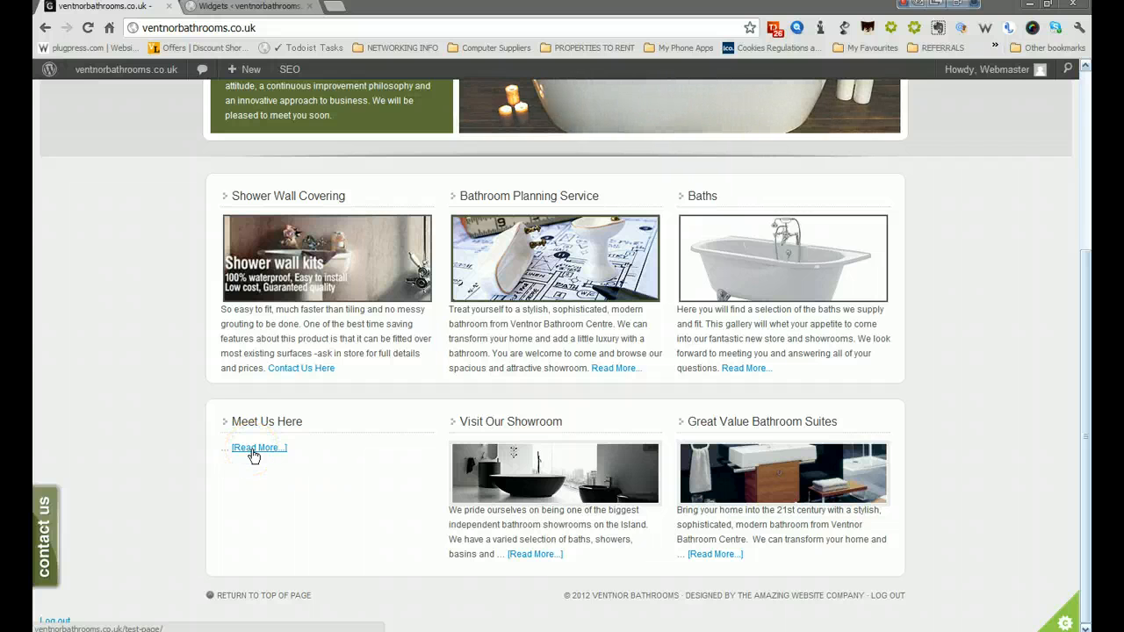
left_click(239, 9)
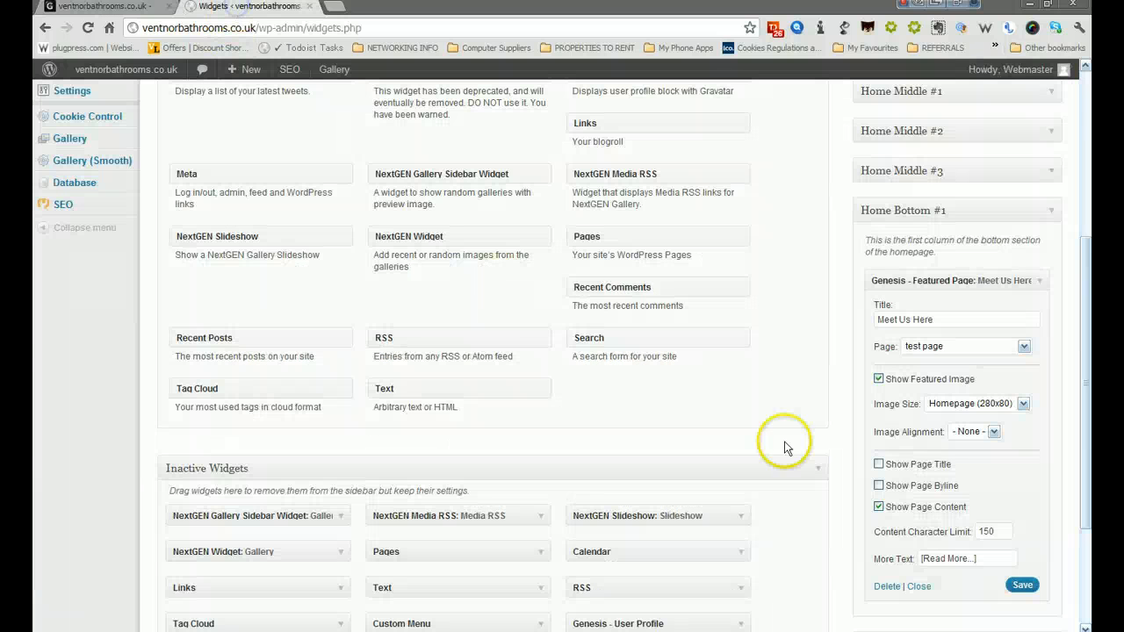
left_click(136, 8)
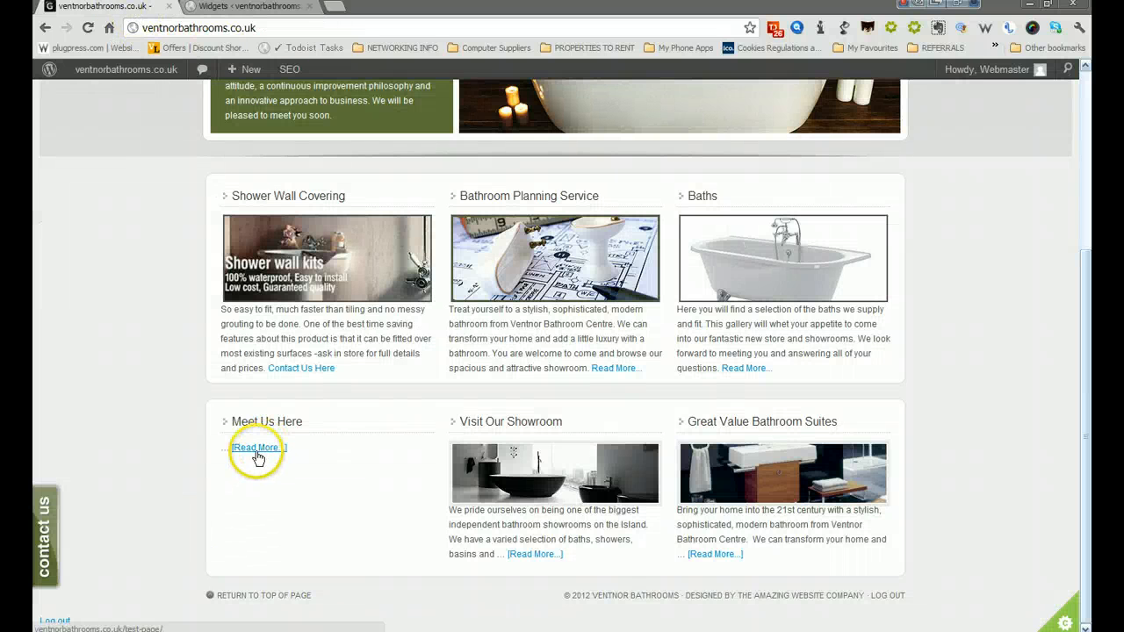
Set the Meet Us Here widget's featured page back to About Us and save it.
left_click(241, 7)
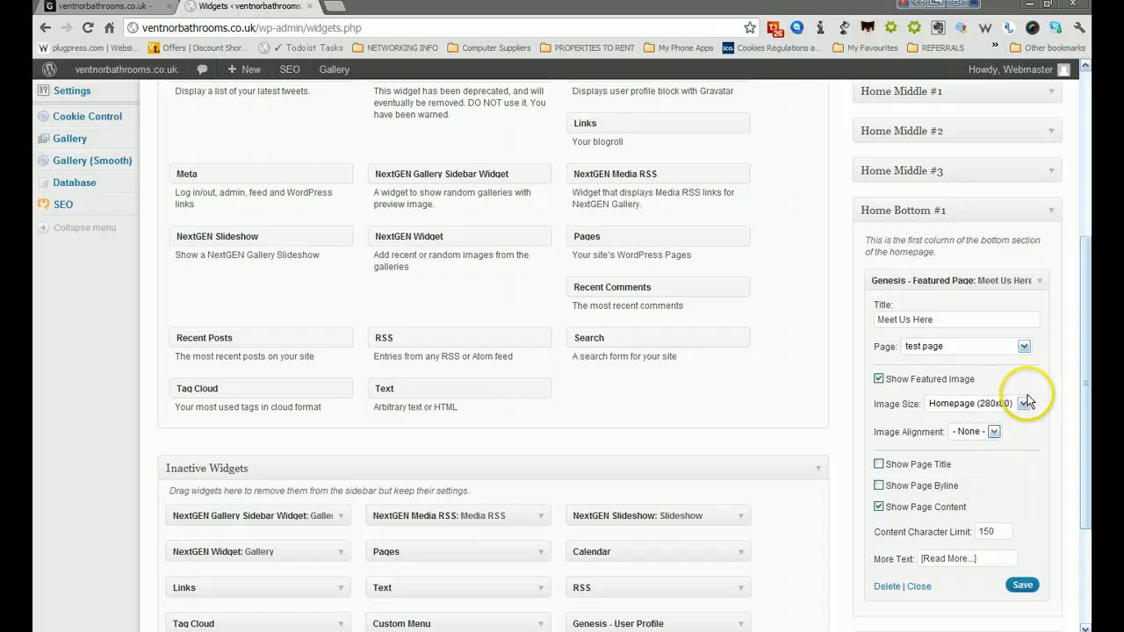
left_click(1024, 346)
left_click(981, 363)
left_click(1017, 578)
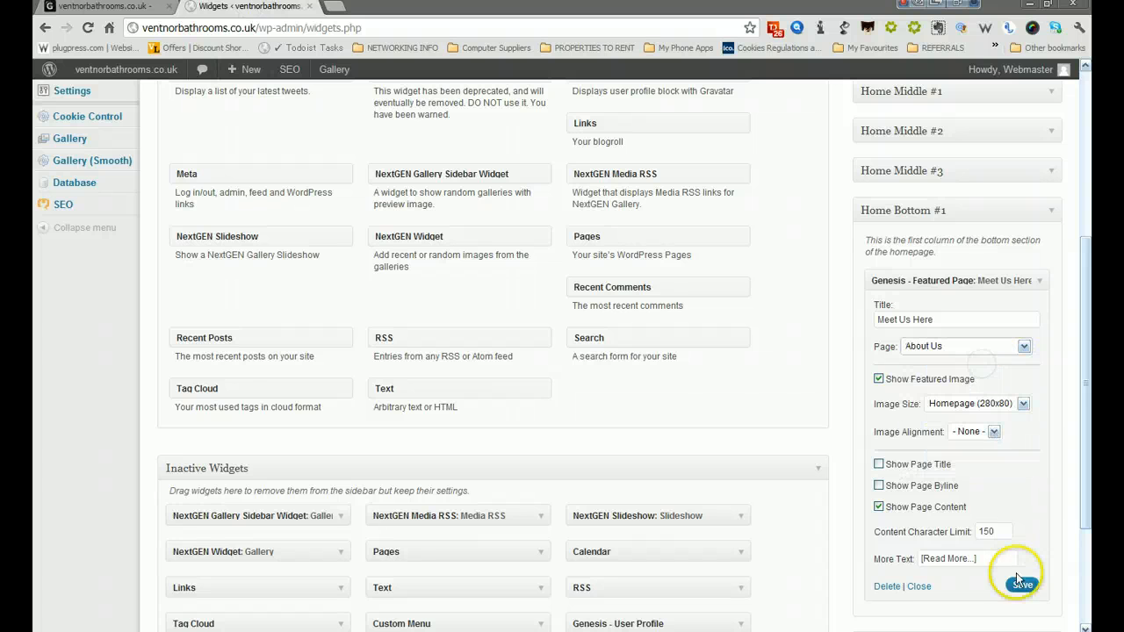
Reload the live homepage and check the Meet Us Here section and the header navigation.
left_click(98, 6)
left_click(88, 27)
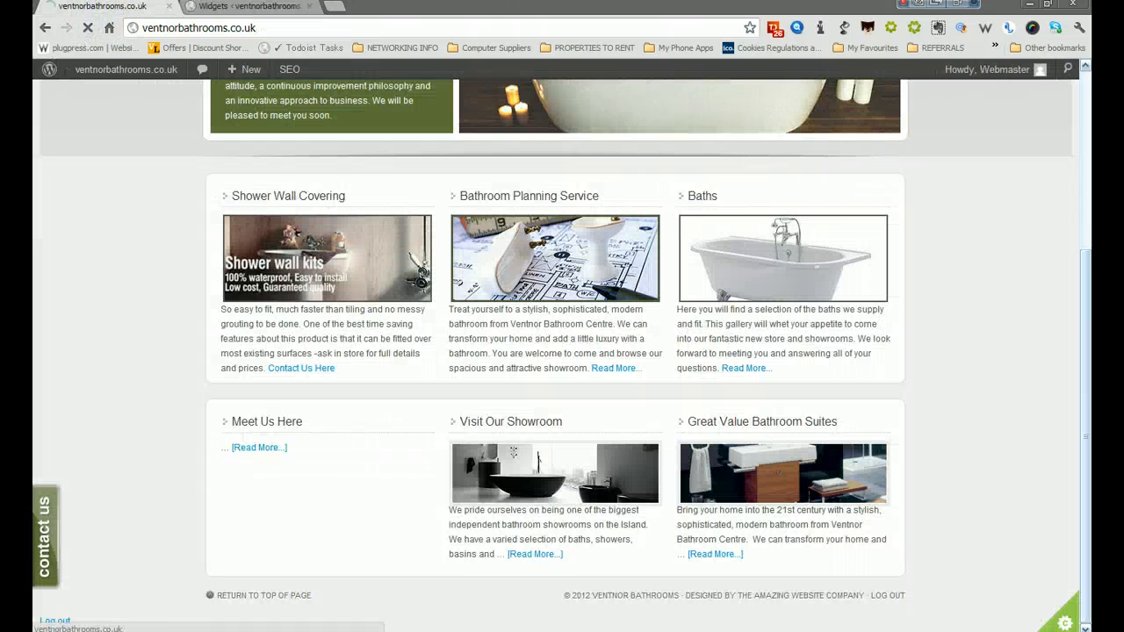
scroll(166, 217, "down", 3)
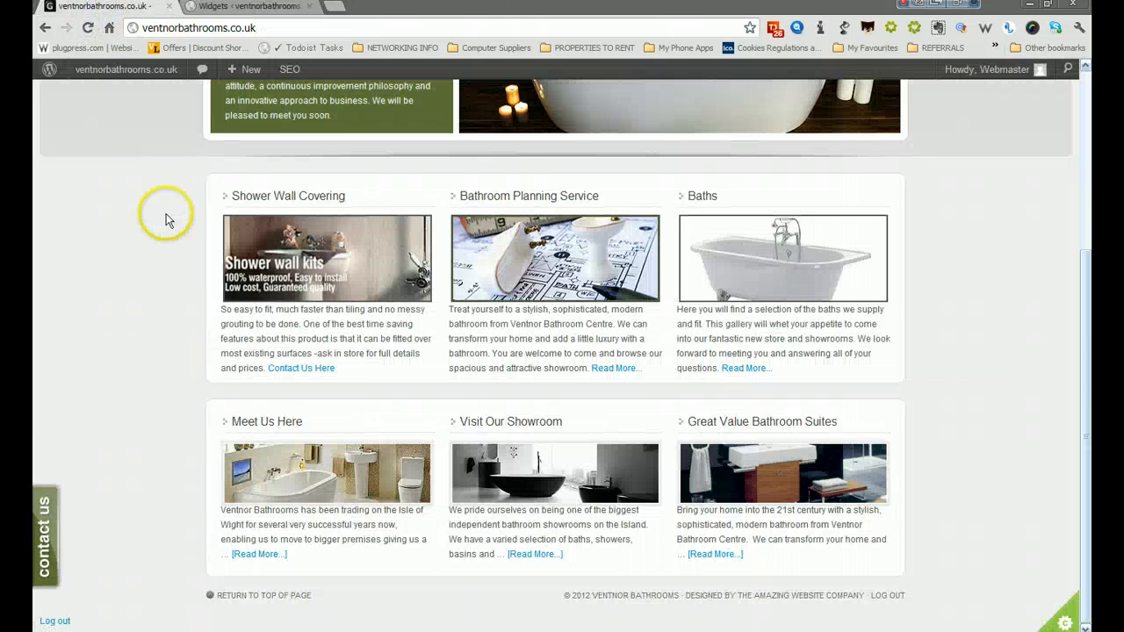
scroll(174, 202, "up", 3)
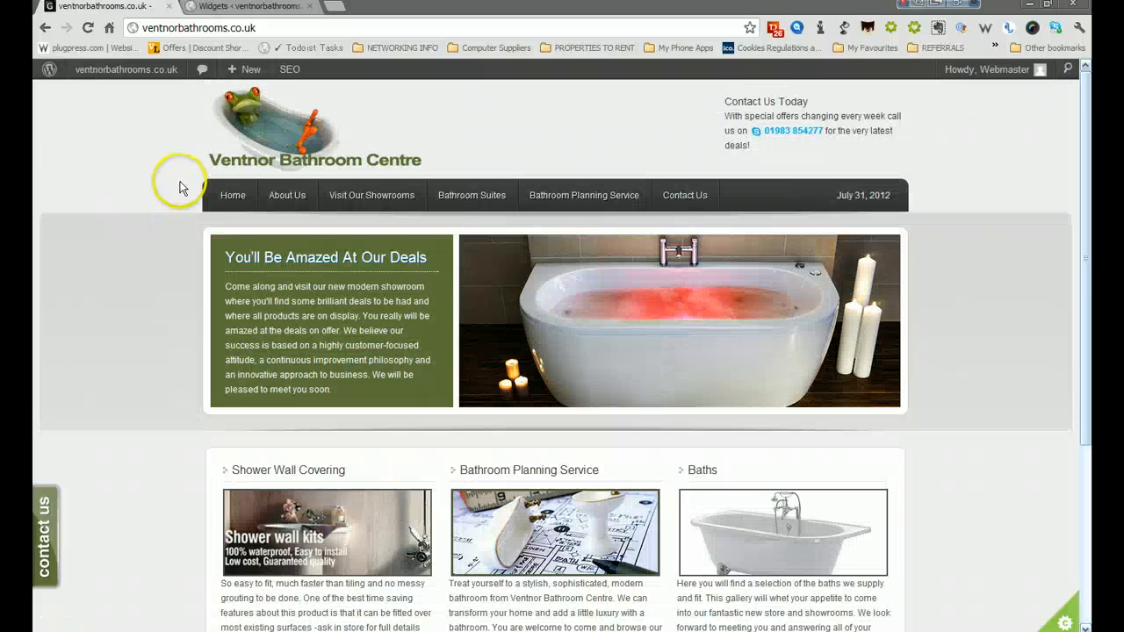
Open the site's Main Menu structure and compare its items with the live navigation bar and the Visit Our Showrooms submenu.
left_click(241, 7)
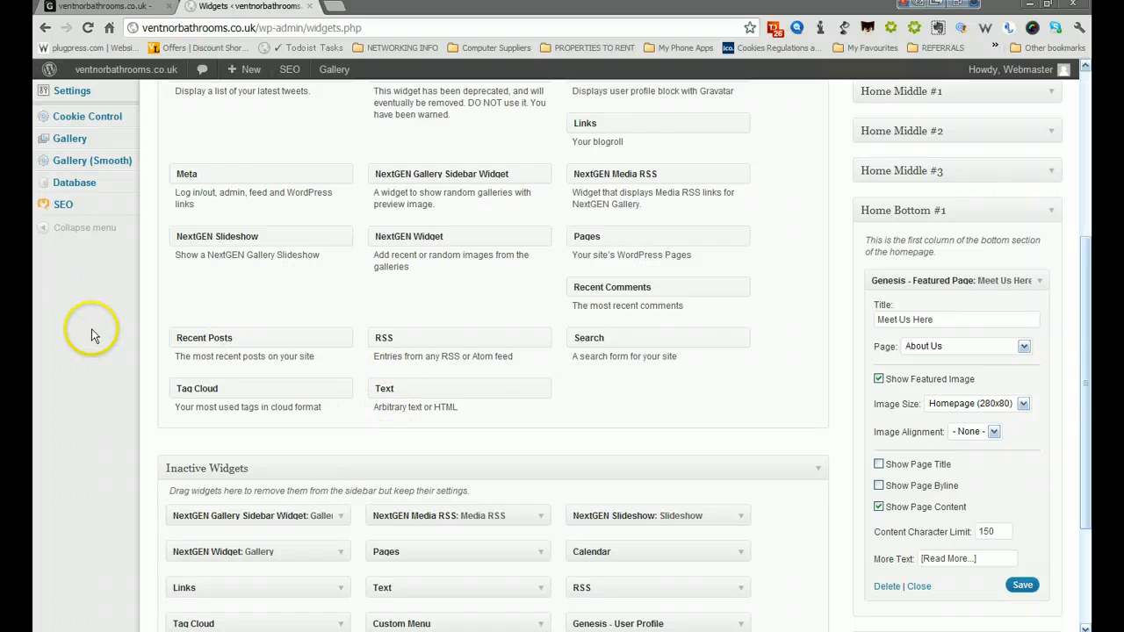
scroll(94, 329, "up", 3)
left_click(136, 8)
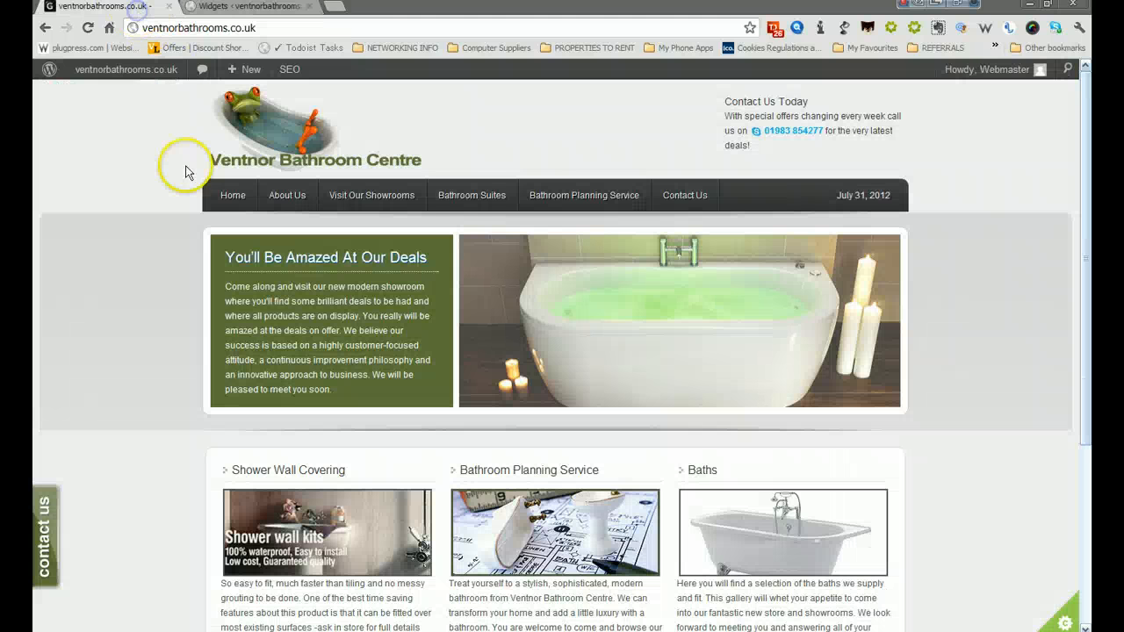
left_click(285, 8)
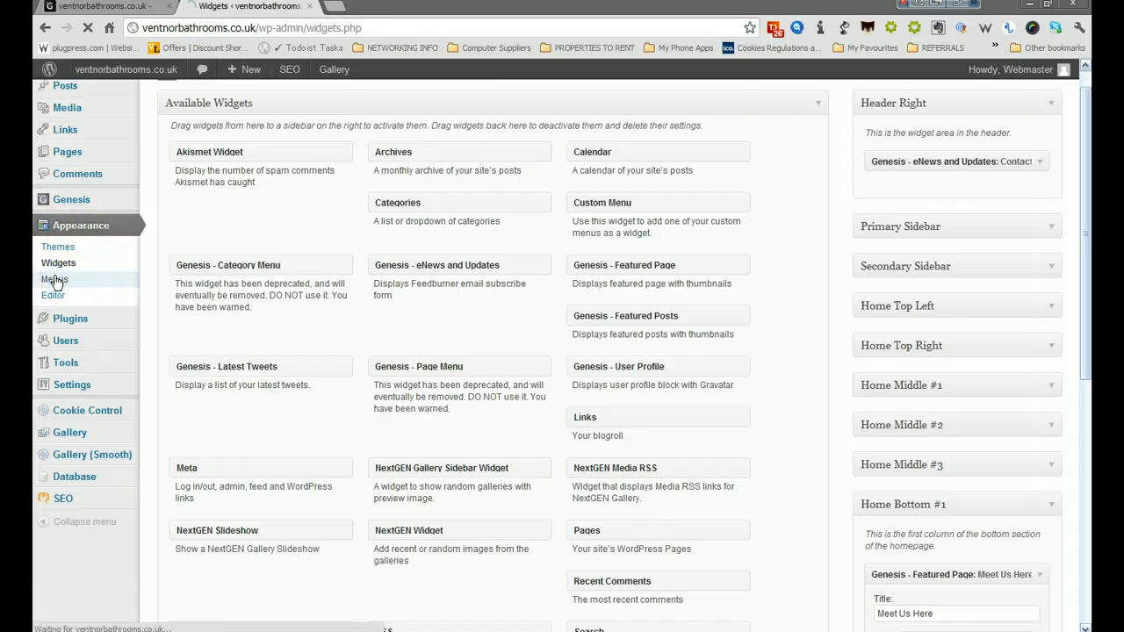
left_click(55, 280)
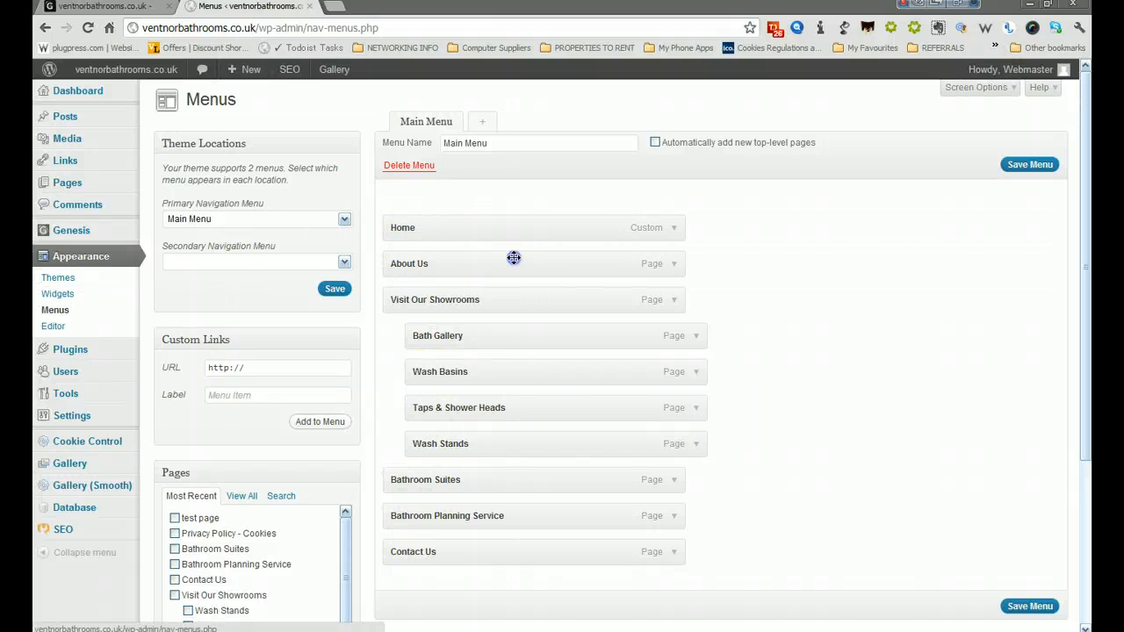
left_click_drag(514, 257, 515, 229)
left_click(149, 18)
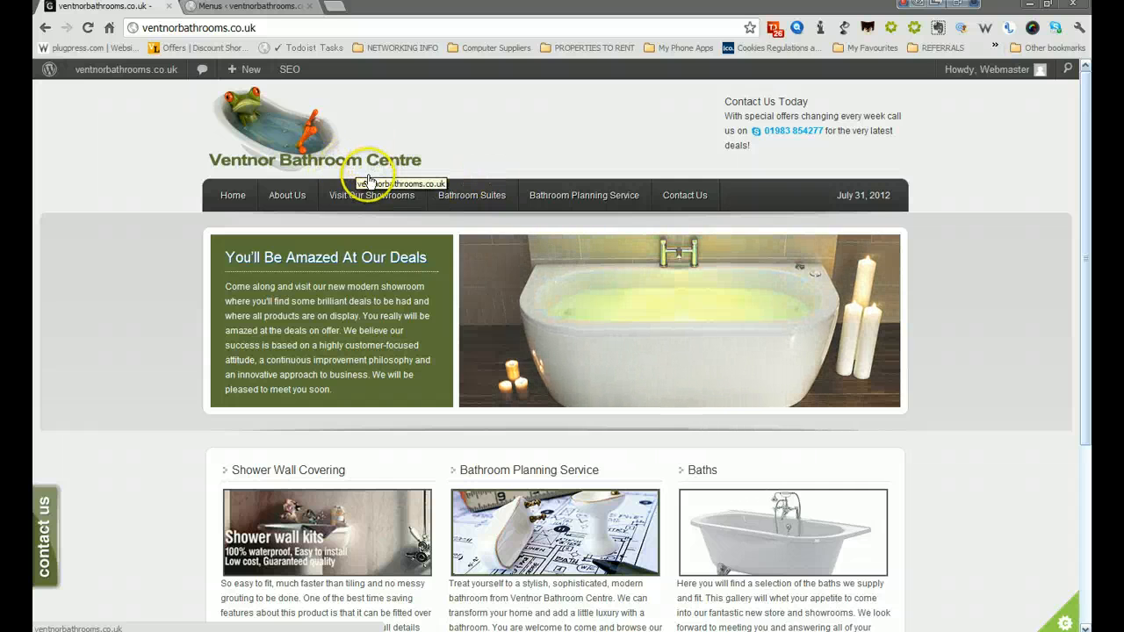
mouse_move(367, 197)
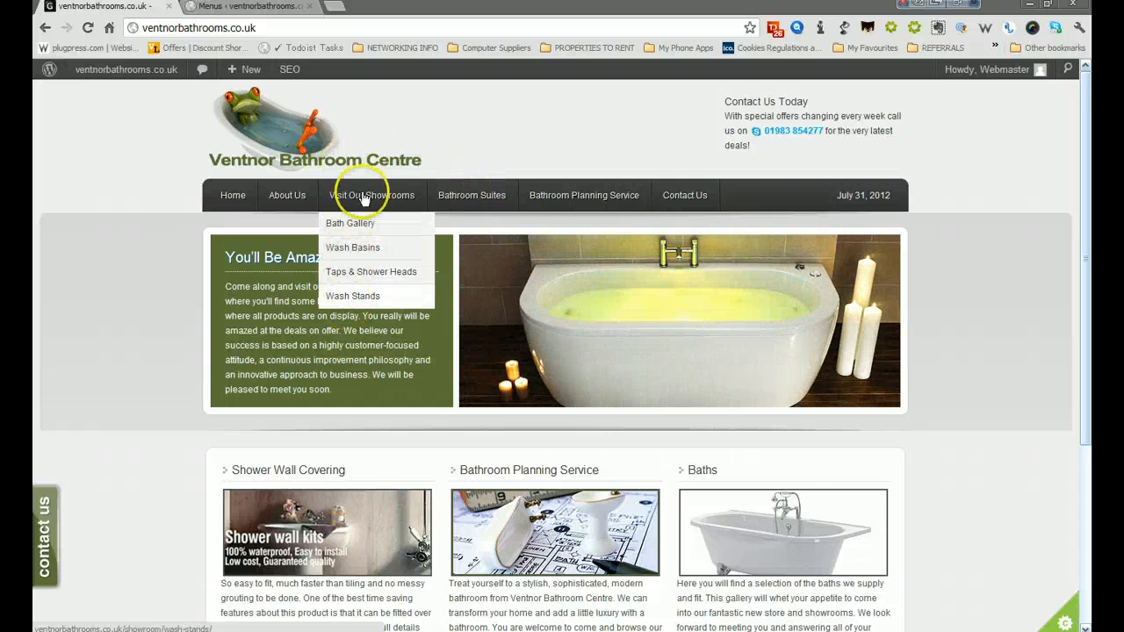
Add the test page to the Main Menu just before Contact Us, save it and check the reloaded homepage's navigation bar.
left_click(235, 7)
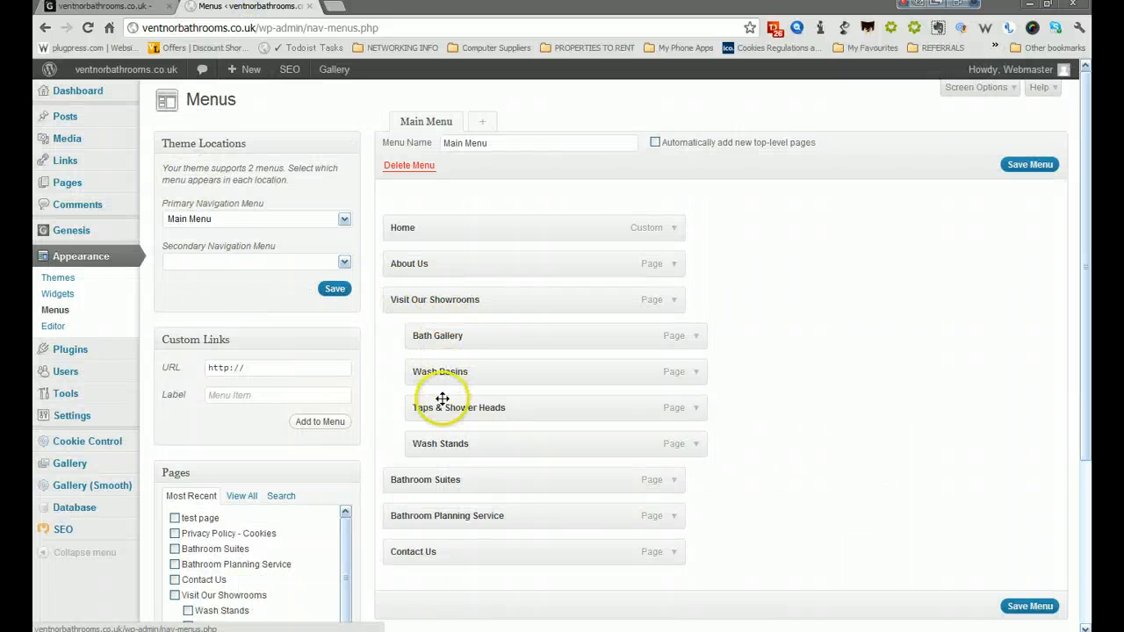
scroll(455, 347, "down", 2)
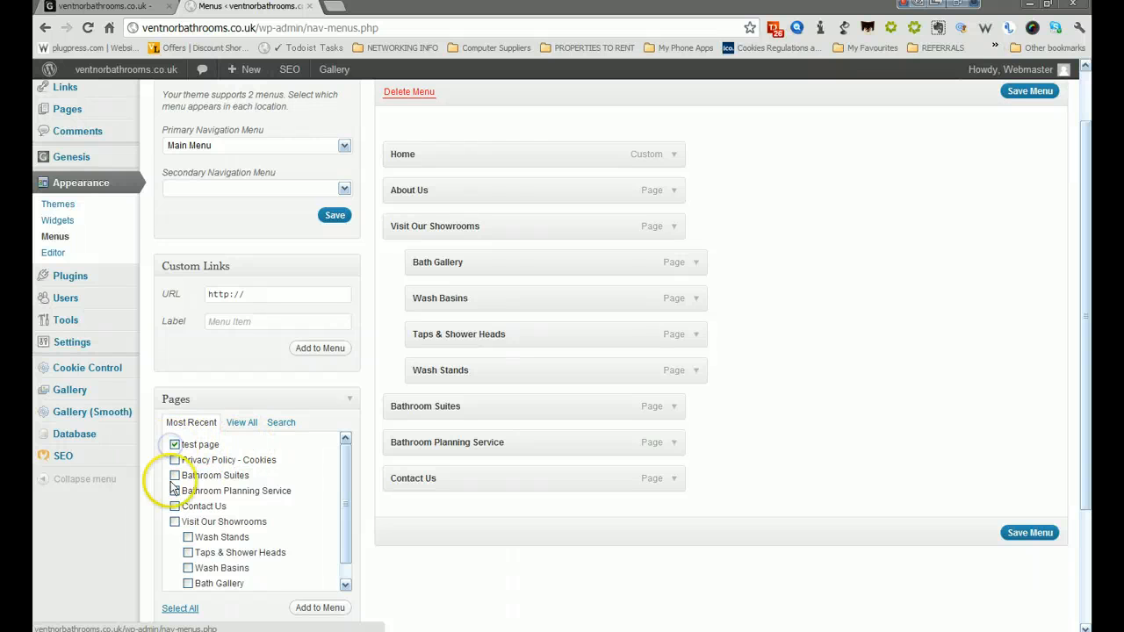
scroll(281, 527, "down", 1)
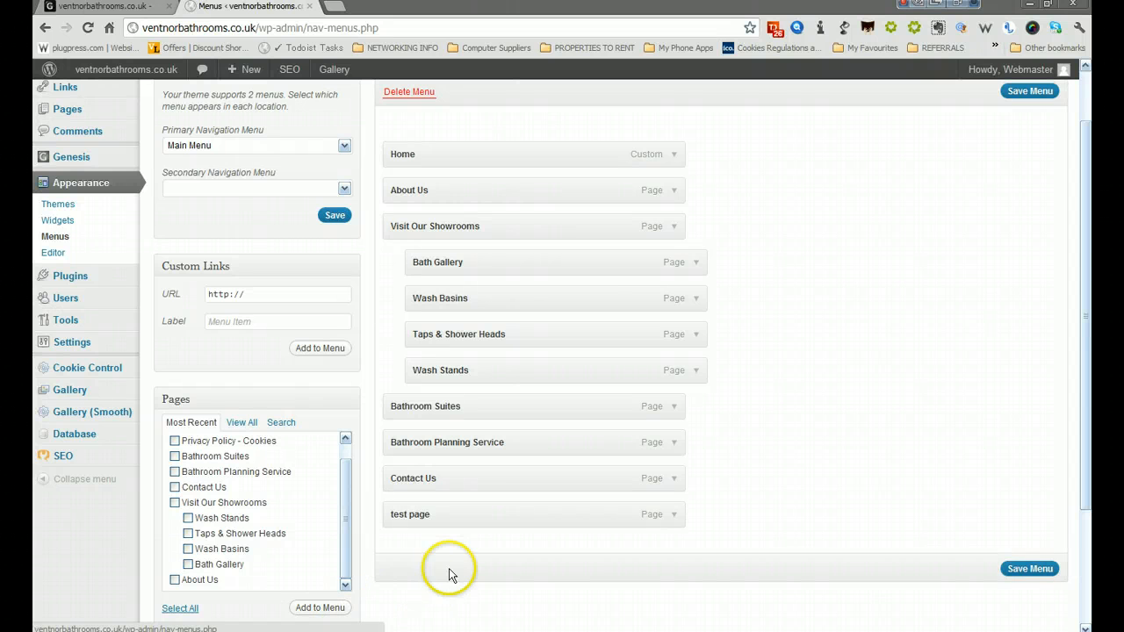
mouse_move(473, 470)
left_mouse_down()
mouse_move(477, 226)
mouse_move(471, 522)
mouse_move(473, 475)
left_mouse_up()
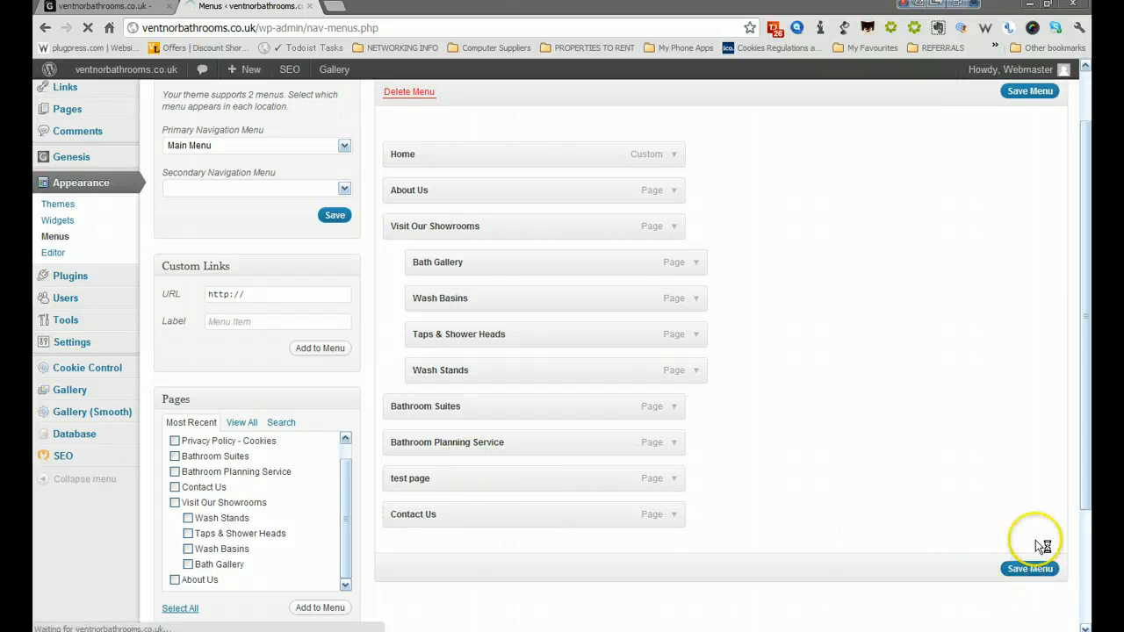
left_click(126, 10)
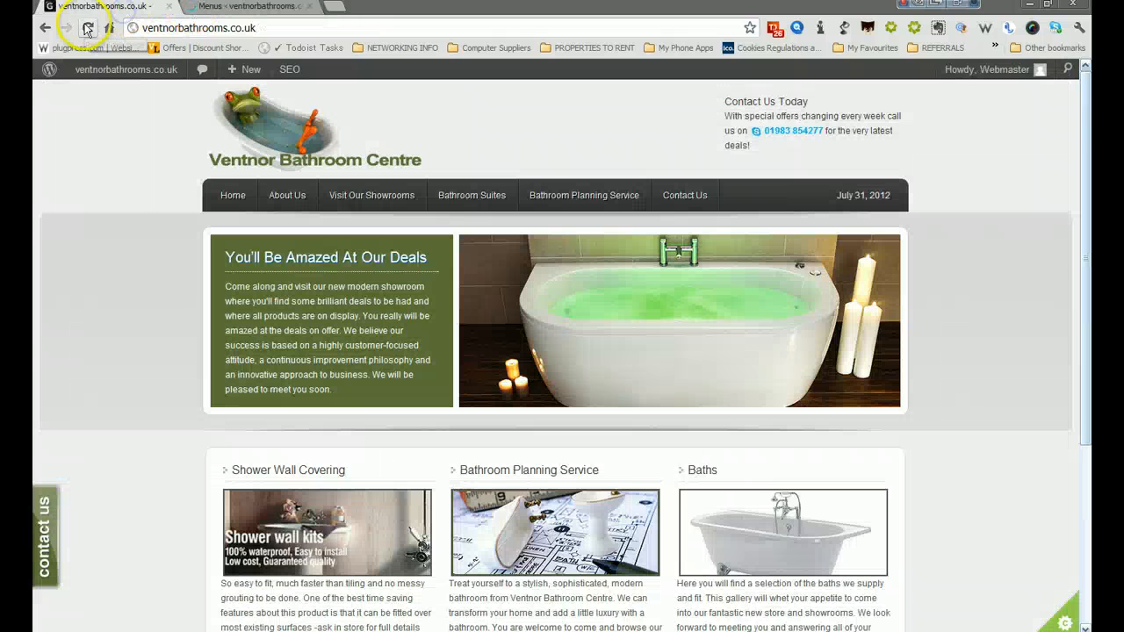
left_click(85, 29)
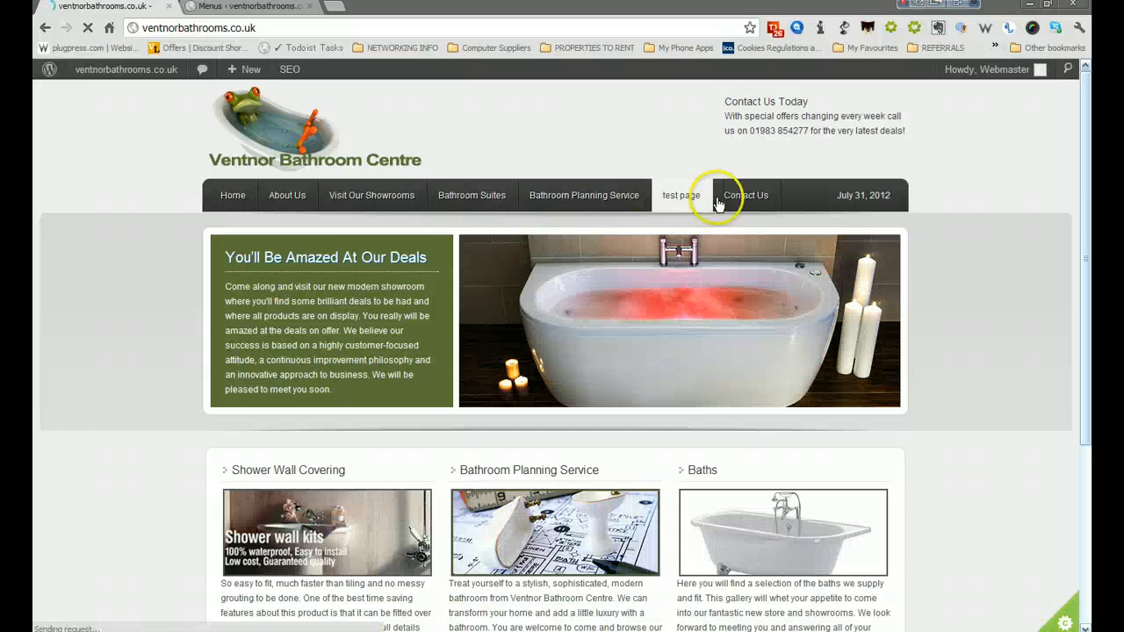
Remove the test page item from the Main Menu and save the menu.
left_click(210, 7)
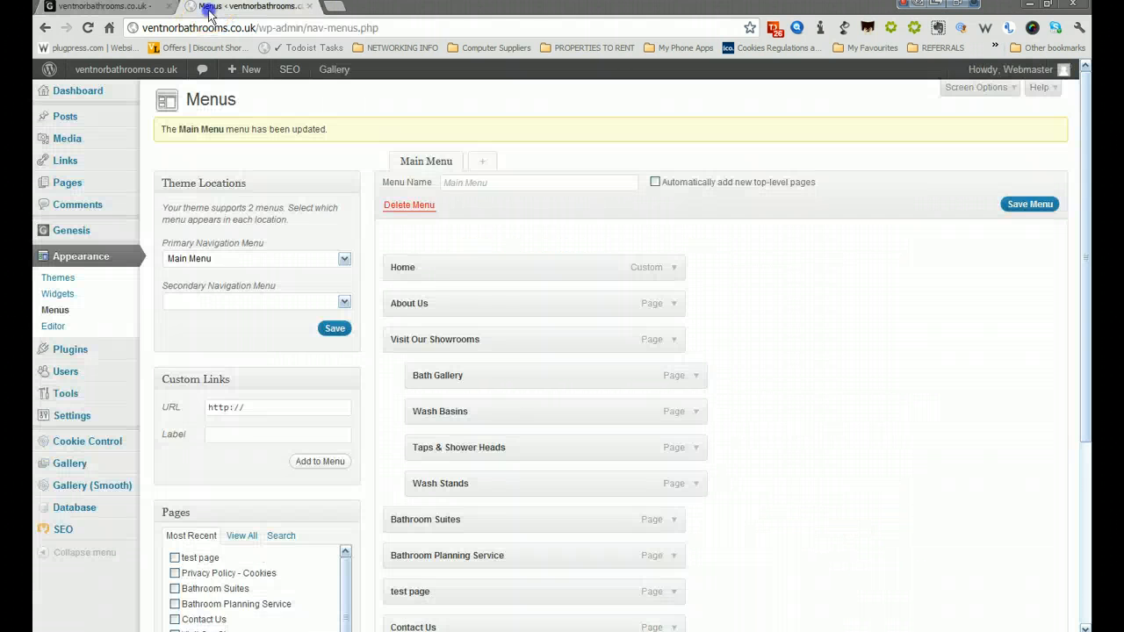
scroll(473, 347, "down", 3)
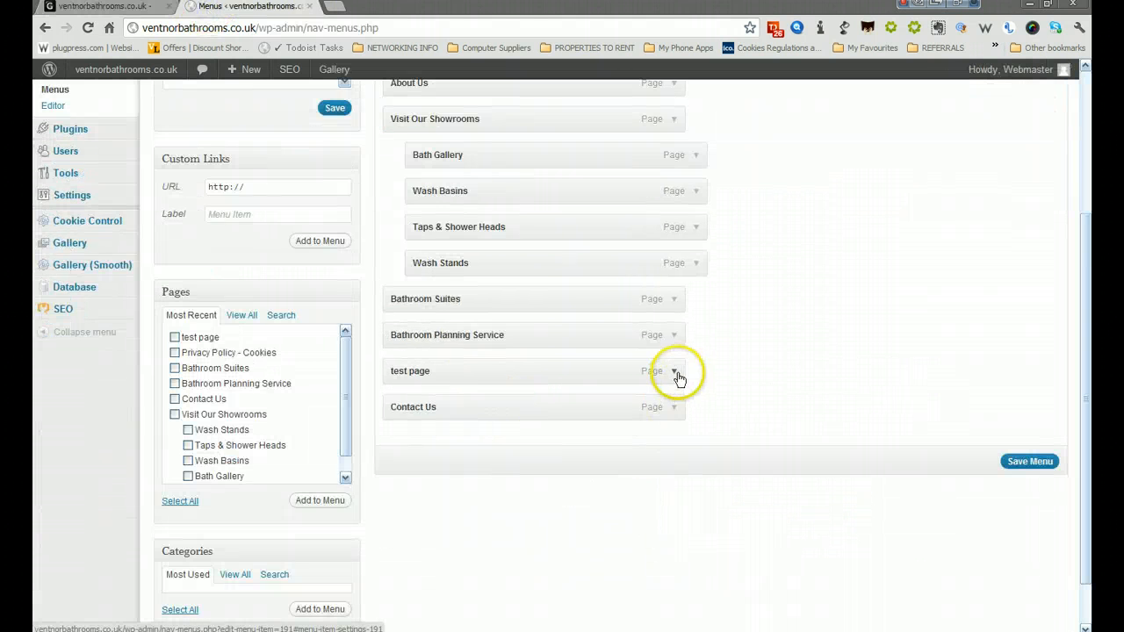
left_click(675, 372)
left_click(401, 471)
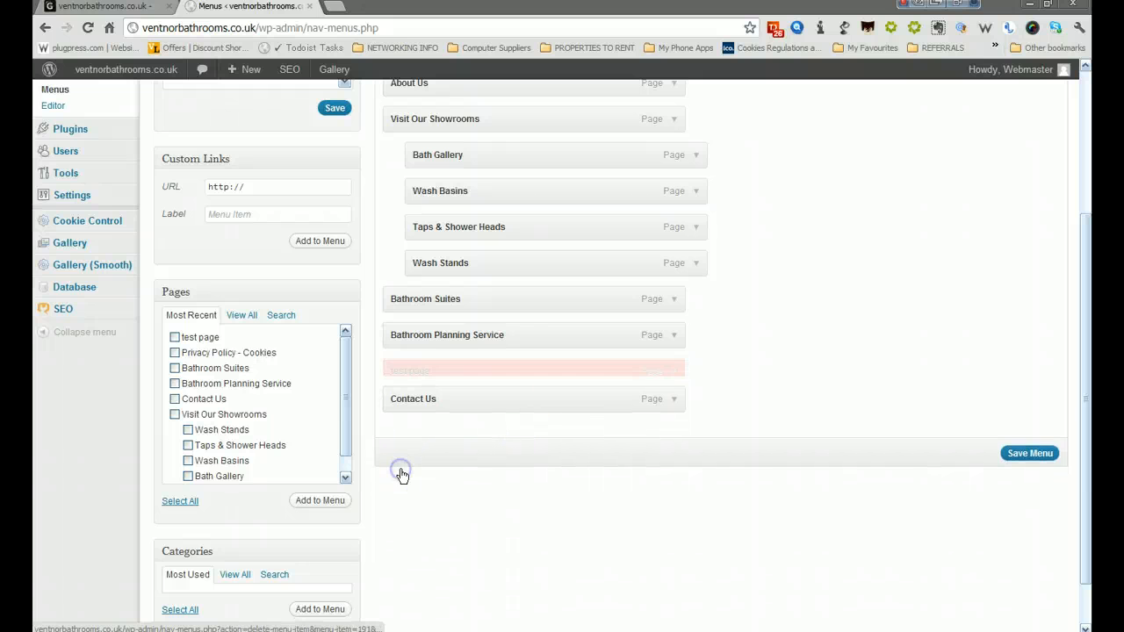
left_click(1029, 427)
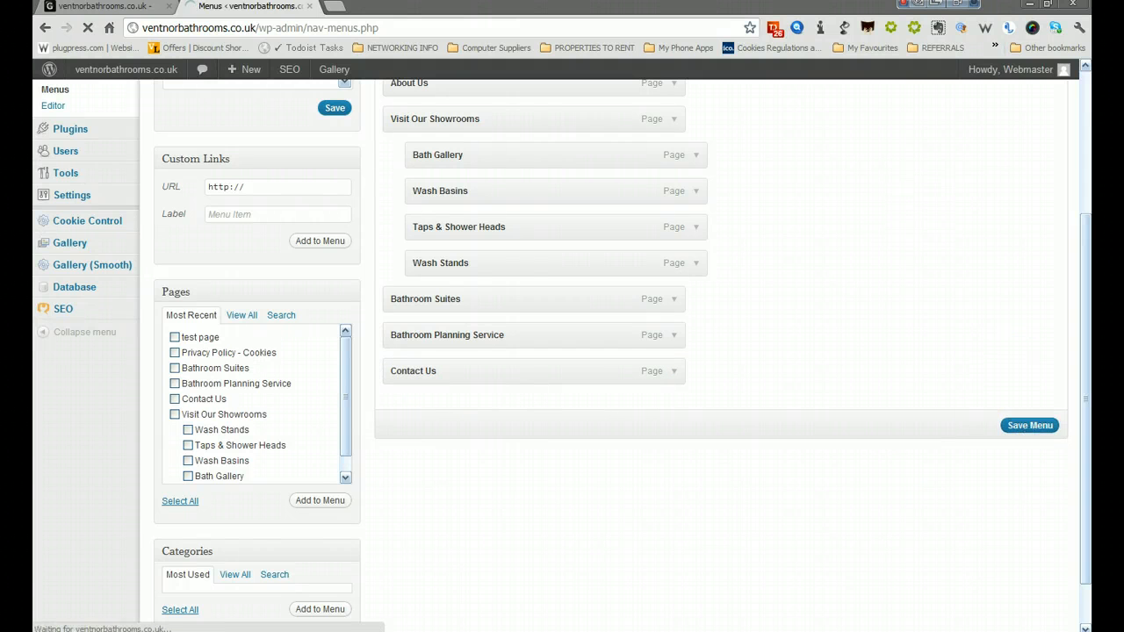
Reload the live homepage and check its navigation bar and the content sections down to the footer.
left_click(105, 6)
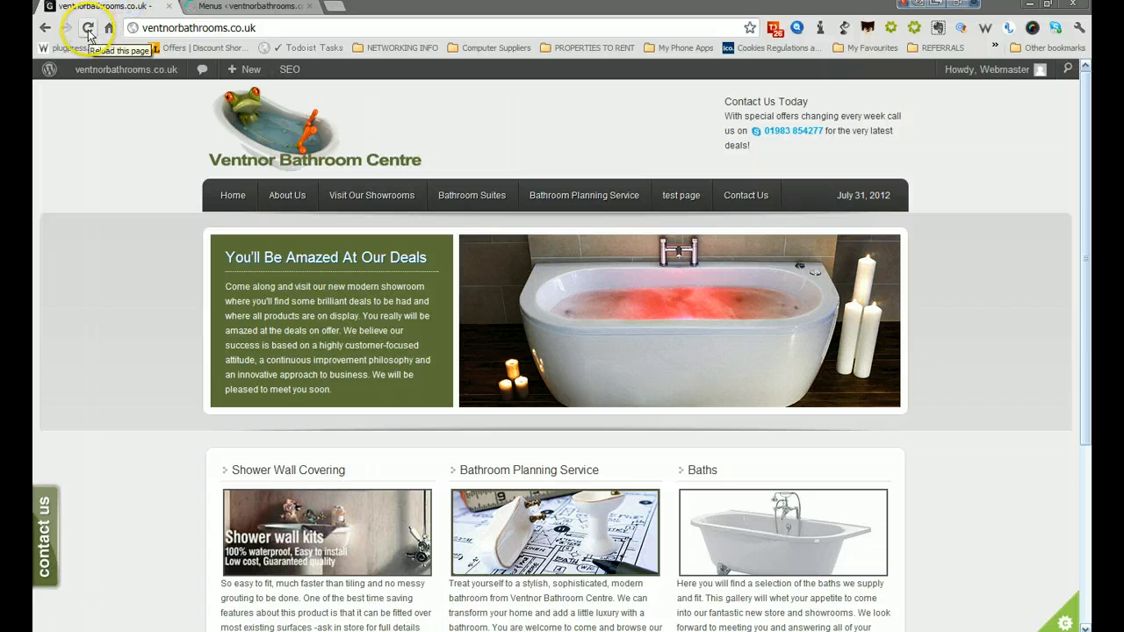
left_click(88, 30)
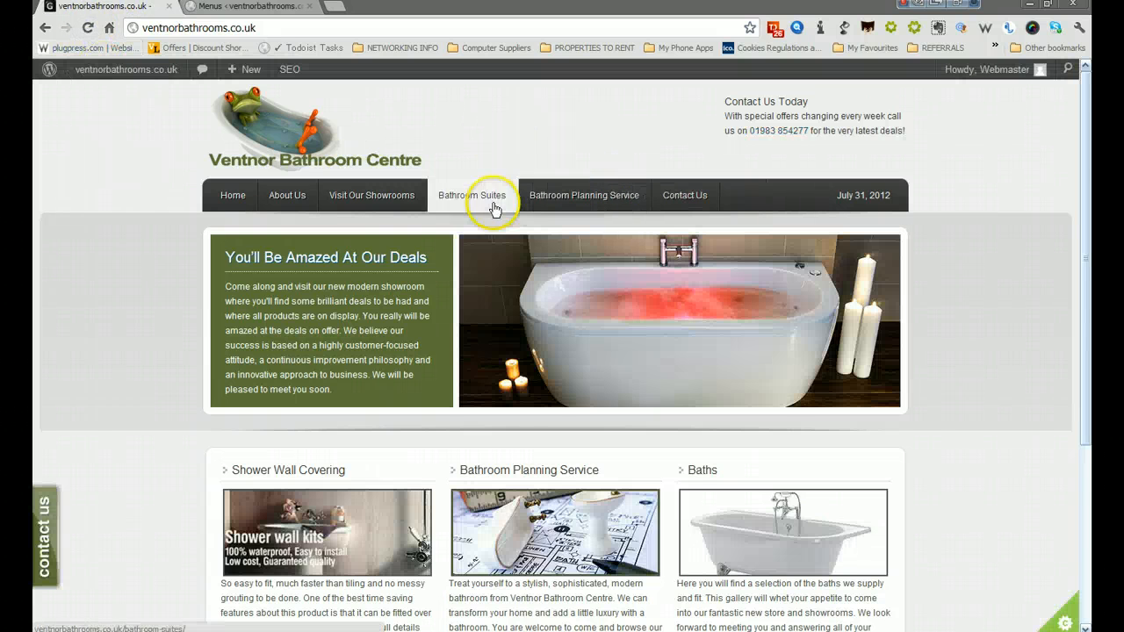
scroll(494, 211, "down", 2)
scroll(491, 202, "down", 3)
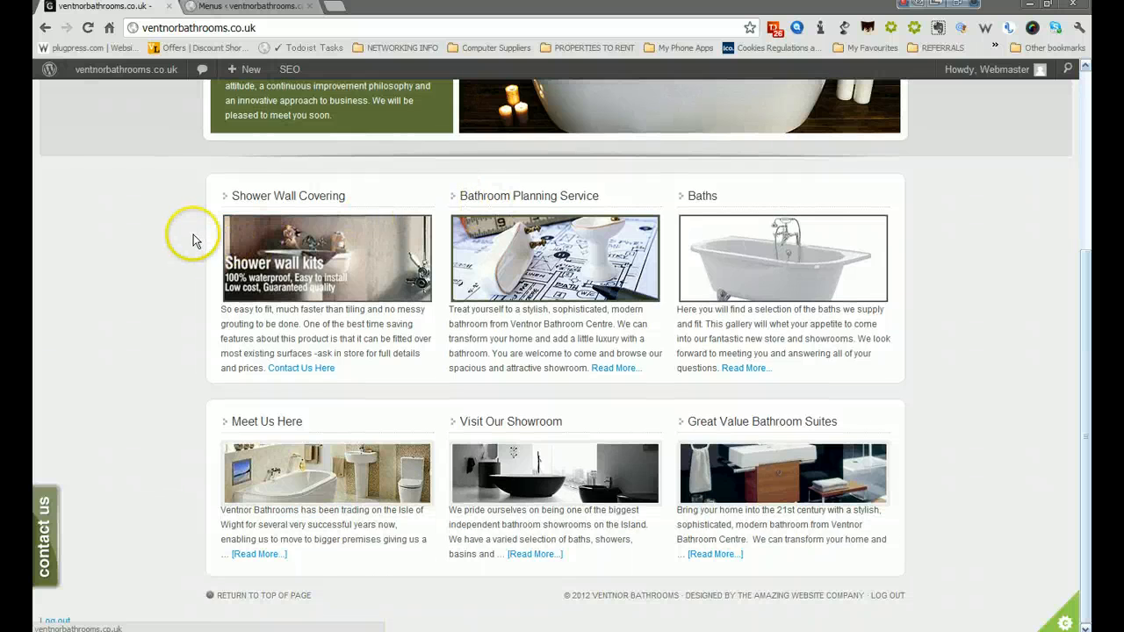
scroll(195, 240, "up", 5)
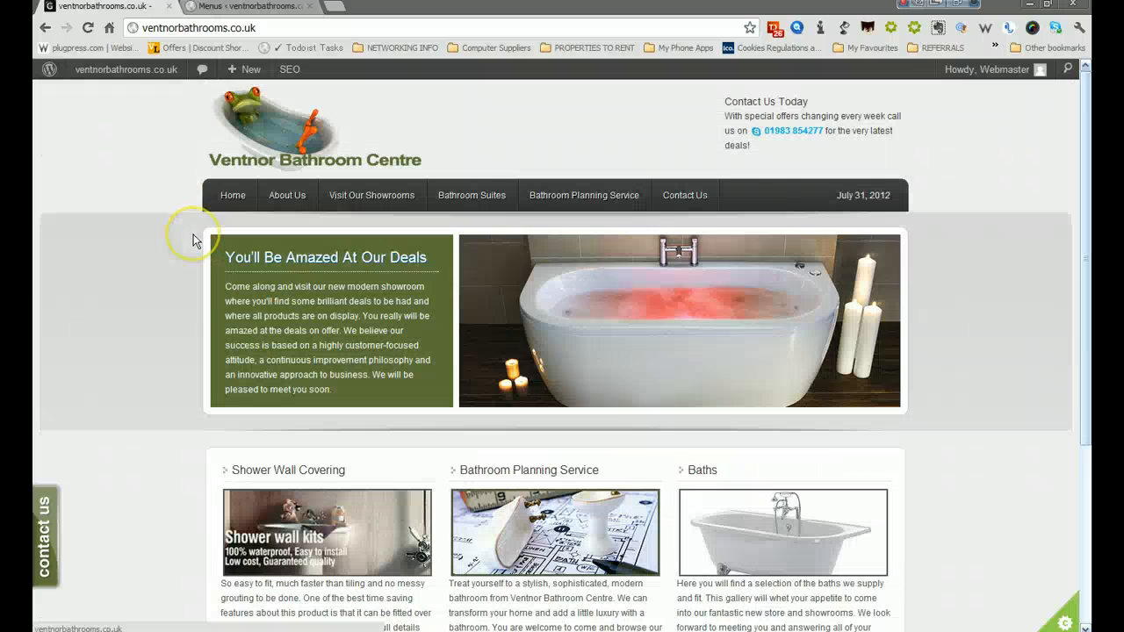
Open the site's widget settings and look through the available widgets, the header and home widget areas, and the inactive widgets.
left_click(235, 9)
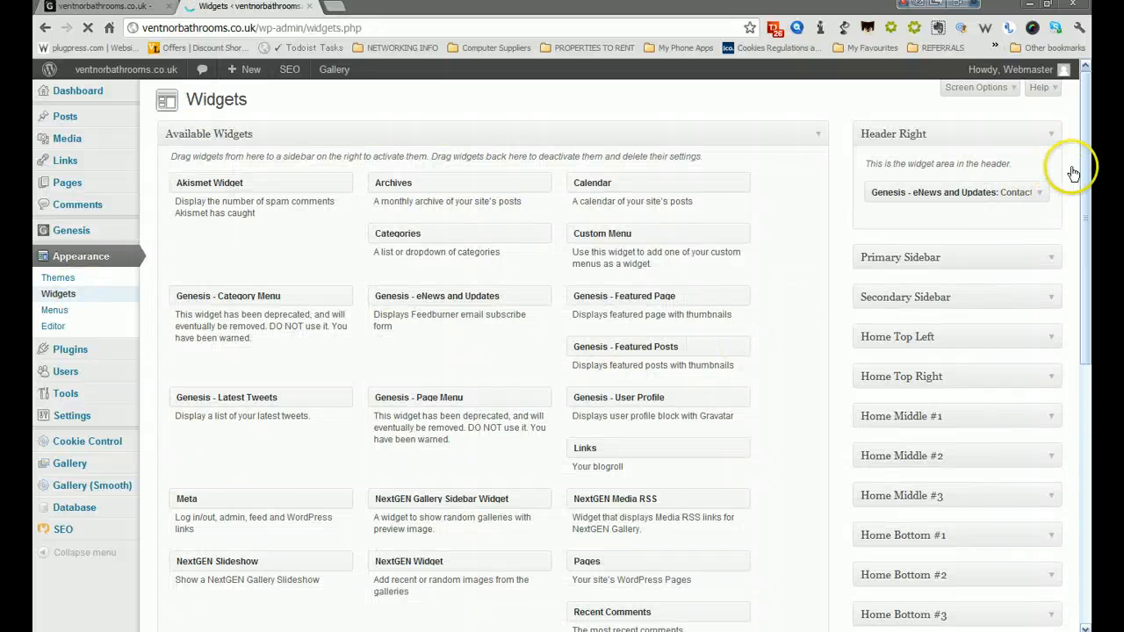
left_click_drag(1087, 221, 1086, 314)
left_click_drag(1086, 180, 1077, 244)
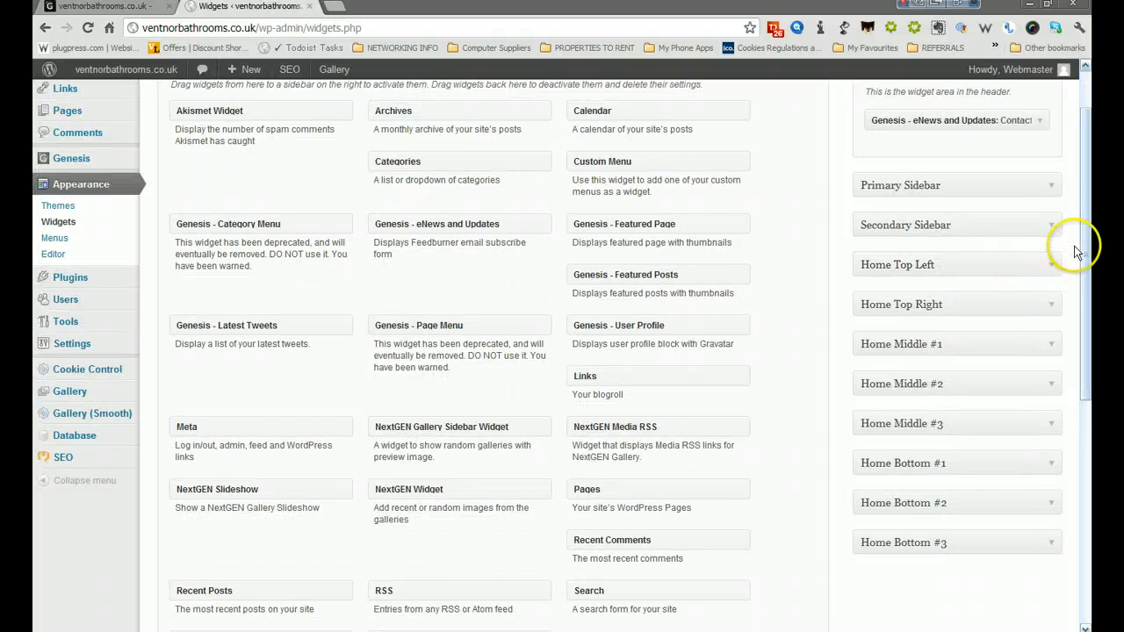
left_click_drag(1083, 238, 1078, 165)
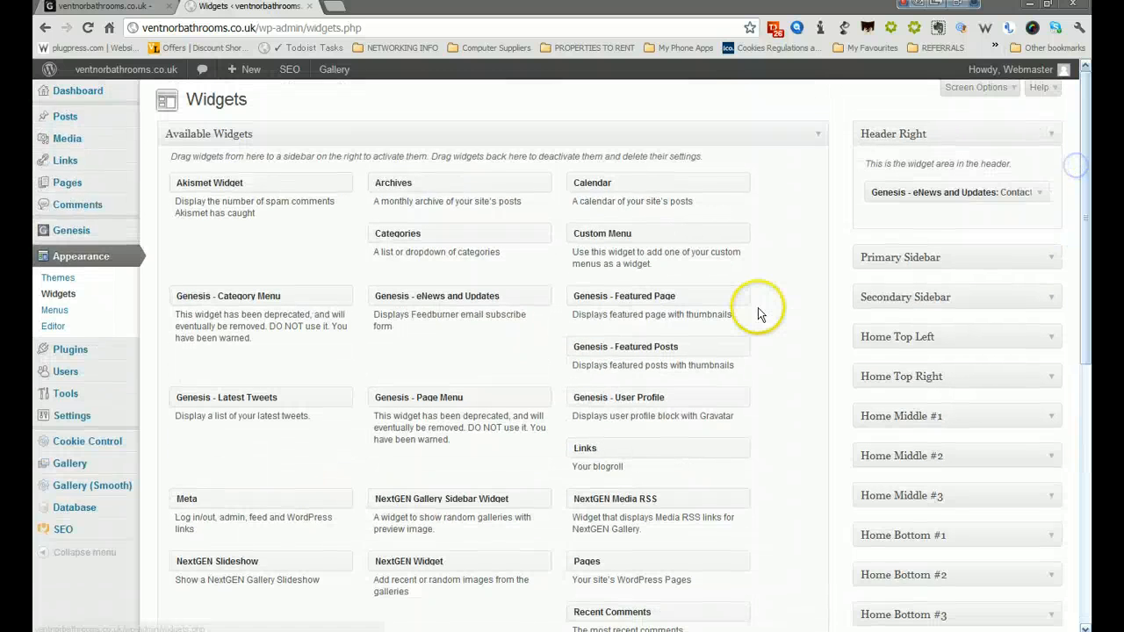
scroll(431, 333, "down", 2)
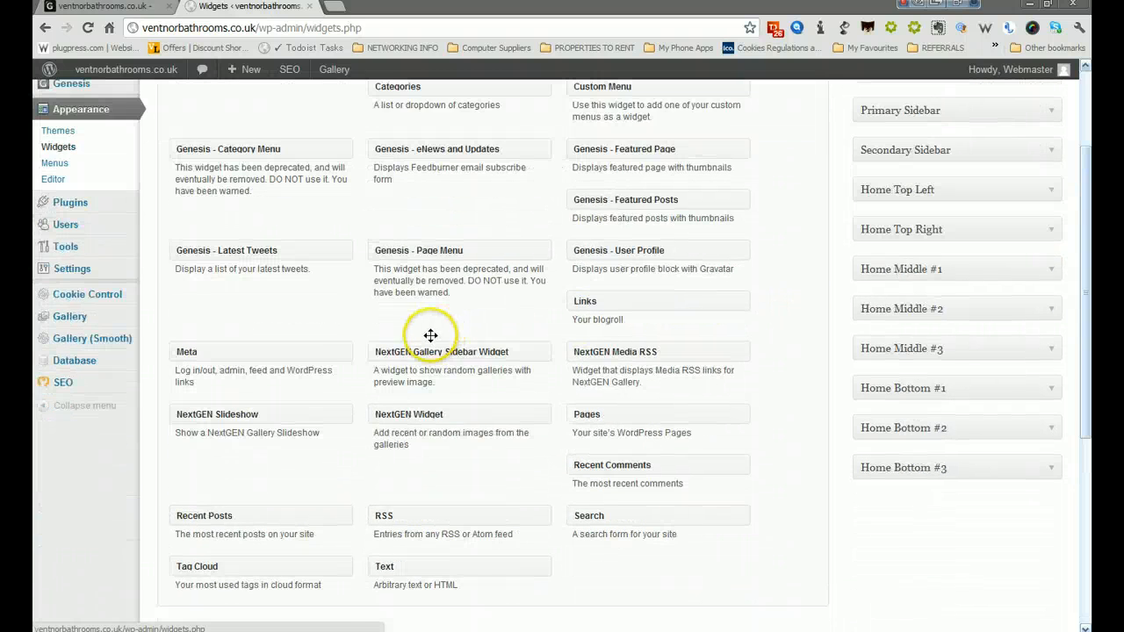
scroll(351, 319, "down", 4)
scroll(360, 323, "up", 3)
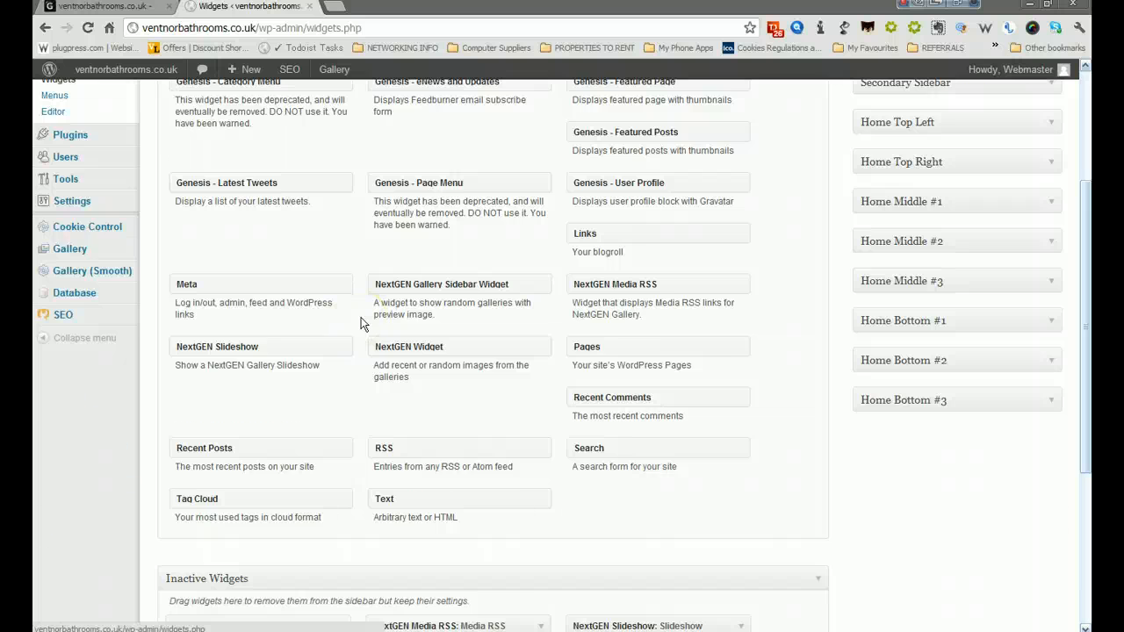
scroll(361, 323, "up", 1)
scroll(361, 326, "down", 1)
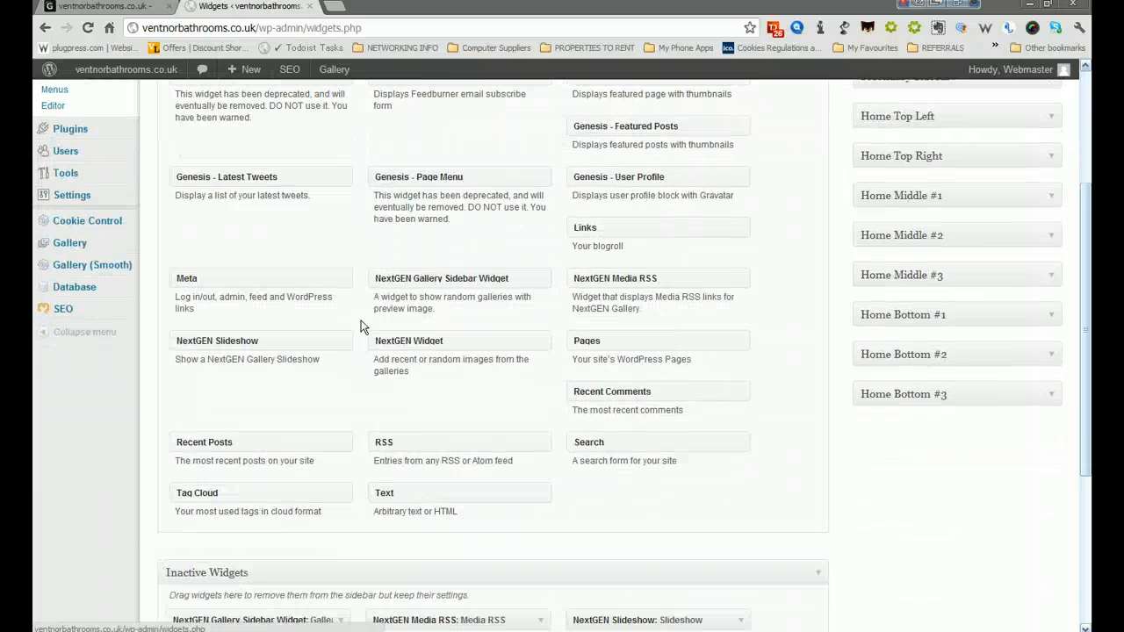
scroll(268, 358, "down", 3)
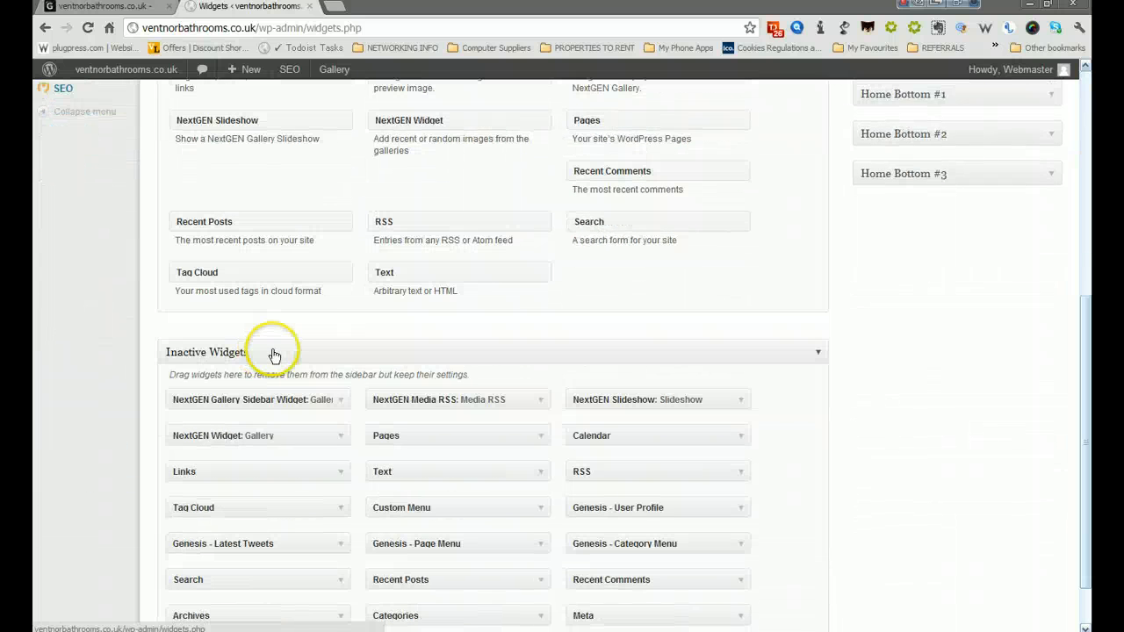